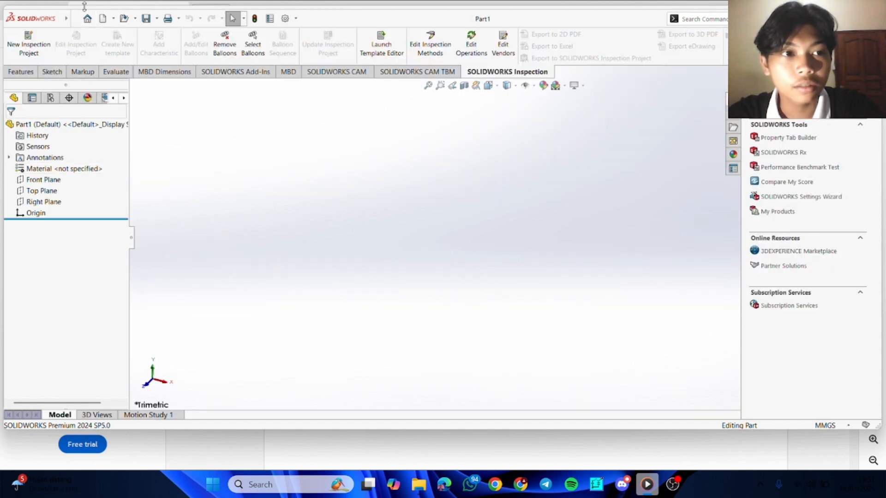
Open the manager for equations, global variables and dimensions in the new part
click(61, 19)
click(73, 19)
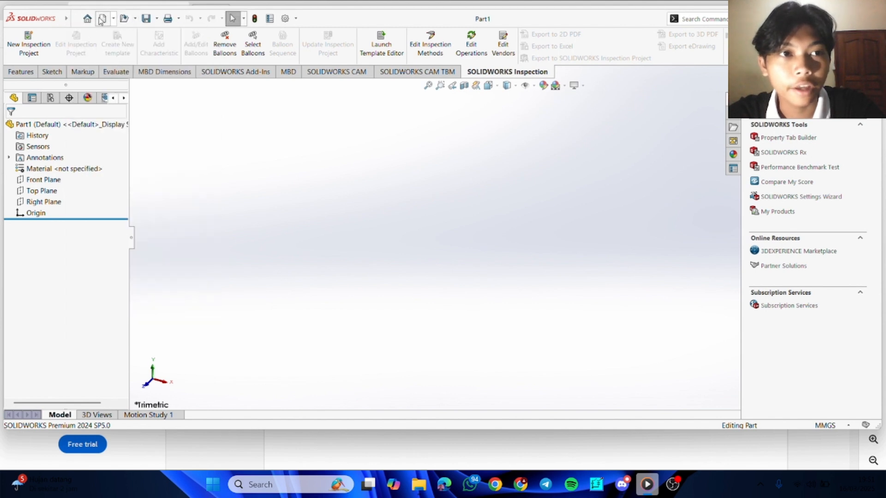
click(75, 19)
click(75, 20)
click(110, 19)
mouse_move(134, 20)
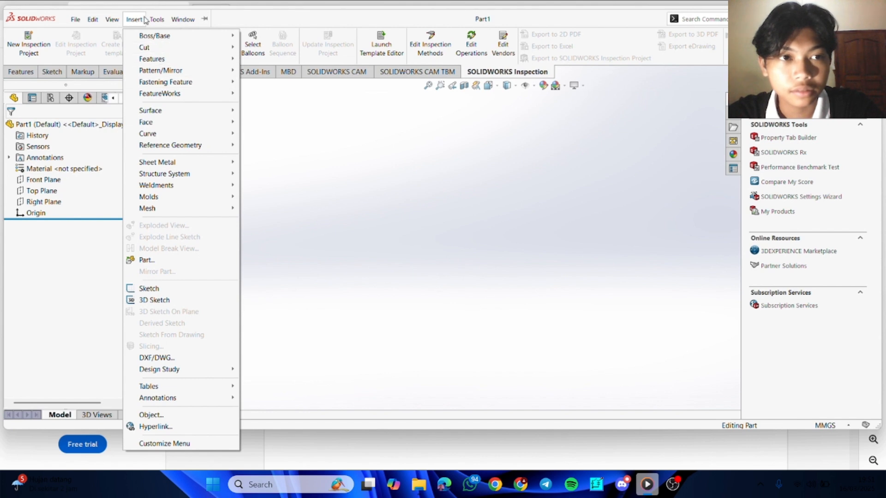
click(178, 311)
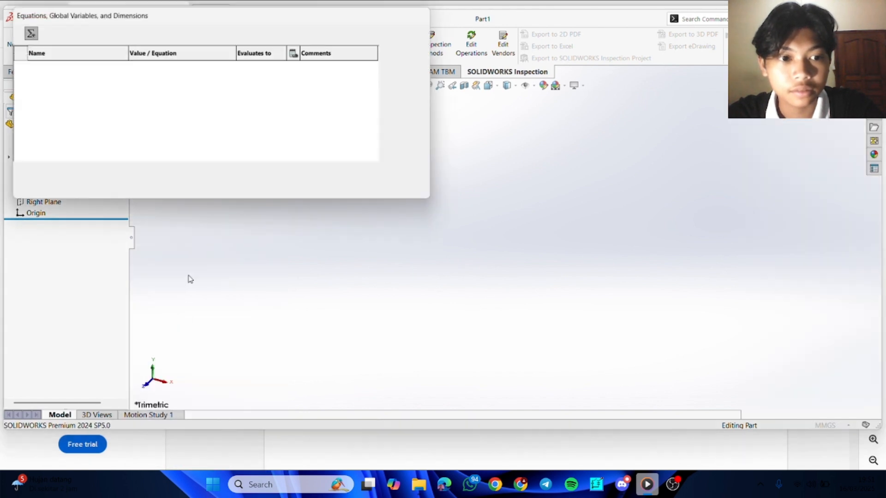
Check the PDF assignment's values and add a global variable A equal to 115
click(82, 78)
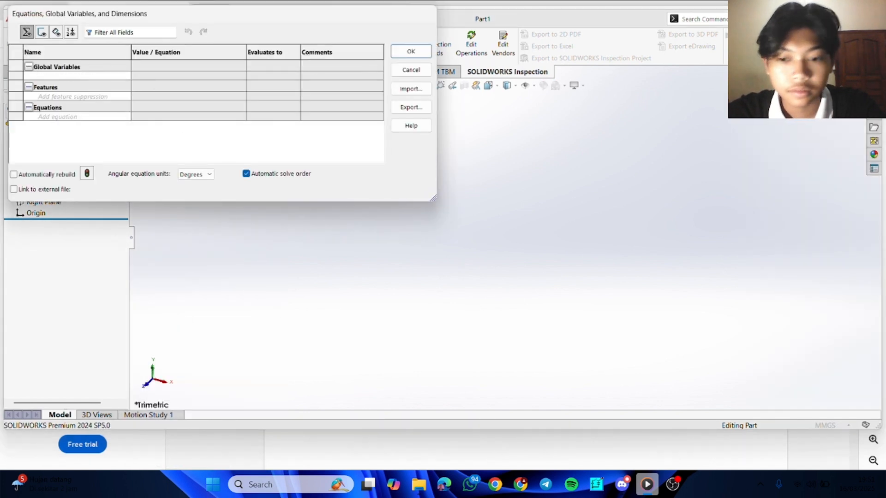
mouse_move(621, 485)
click(624, 438)
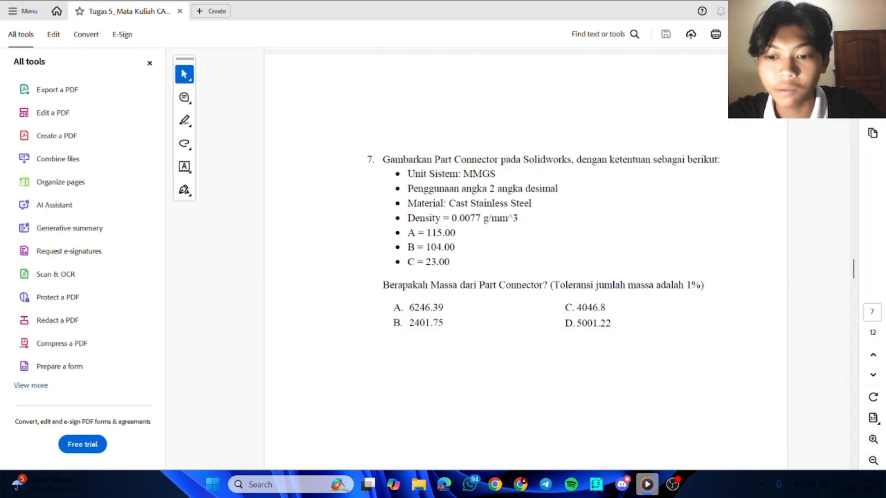
key(alt+Tab)
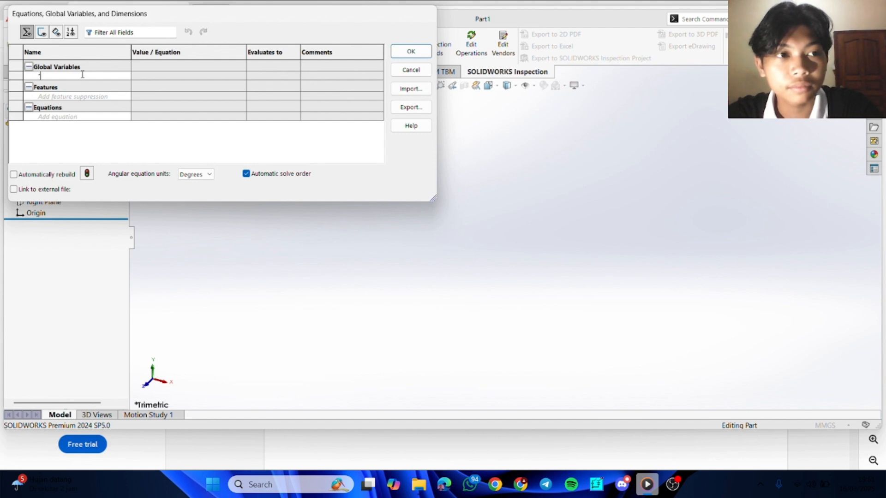
key(Tab)
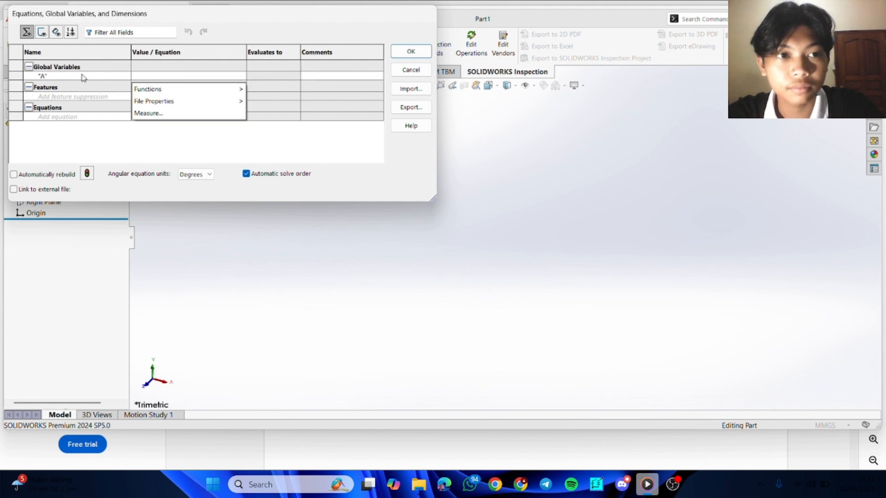
text(115)
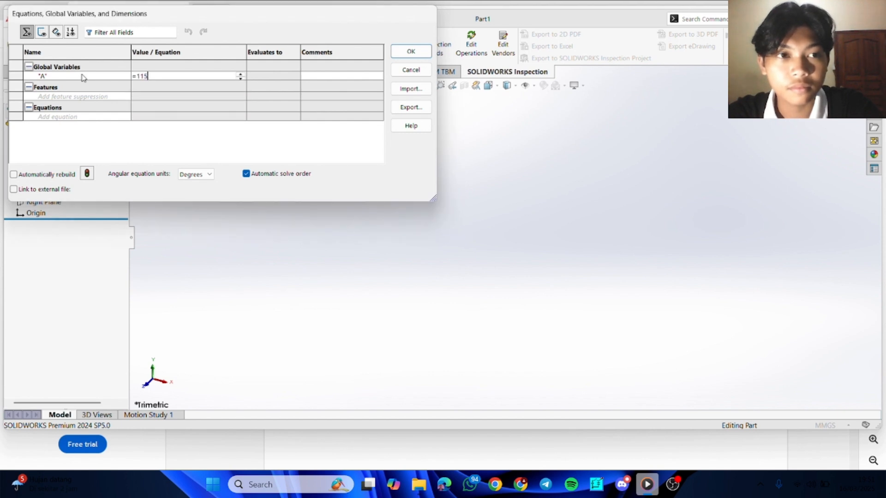
key(Return)
Add a global variable B equal to 104, as specified in the PDF assignment
click(77, 85)
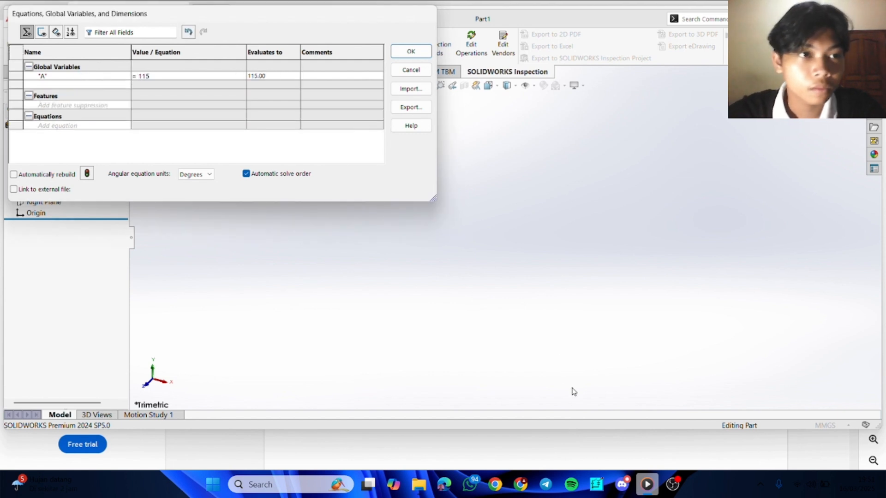
click(648, 484)
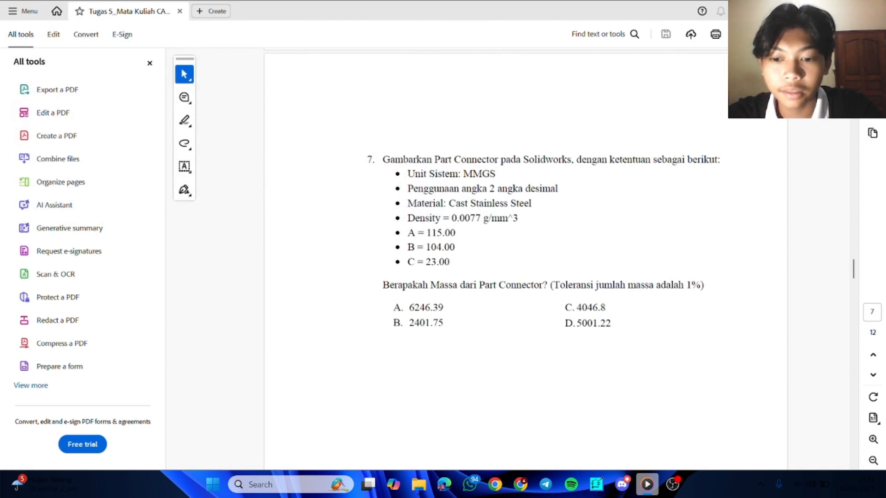
click(647, 485)
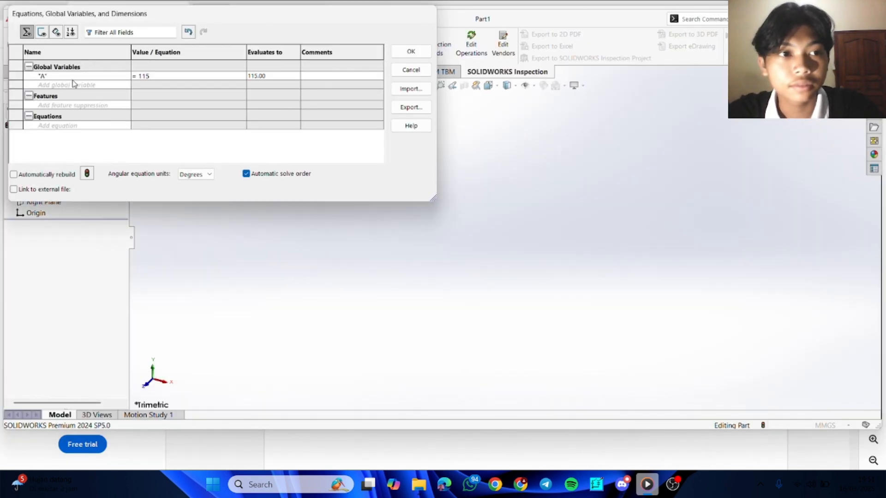
click(70, 88)
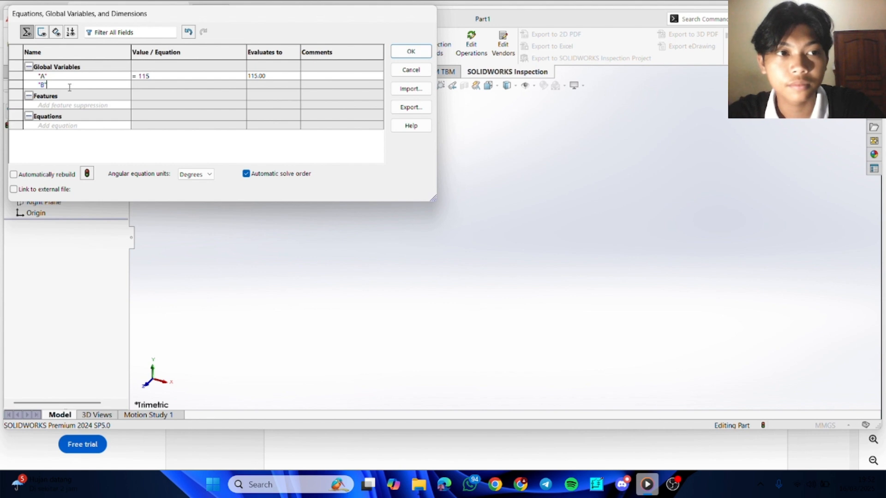
key(Return)
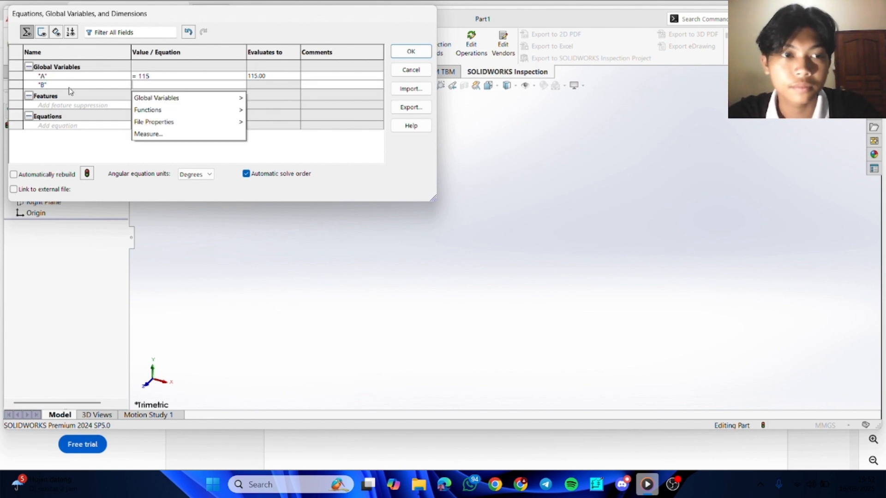
text(=+)
key(BackSpace)
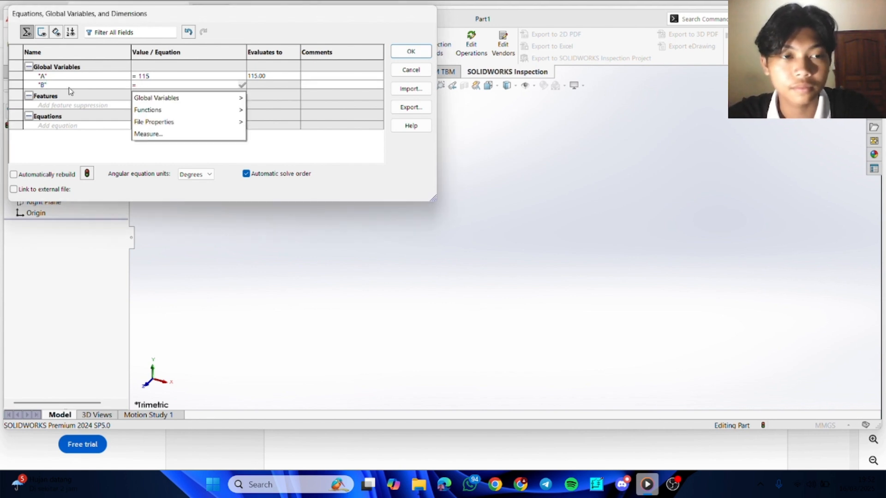
text(10)
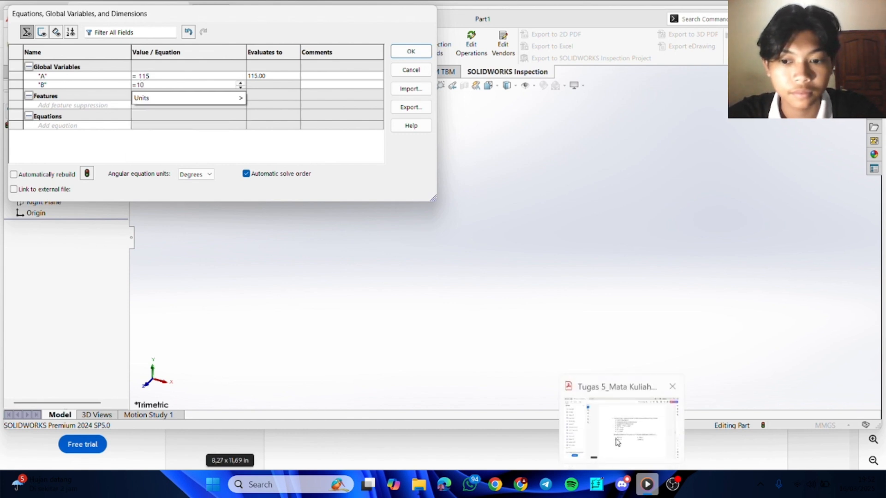
click(616, 436)
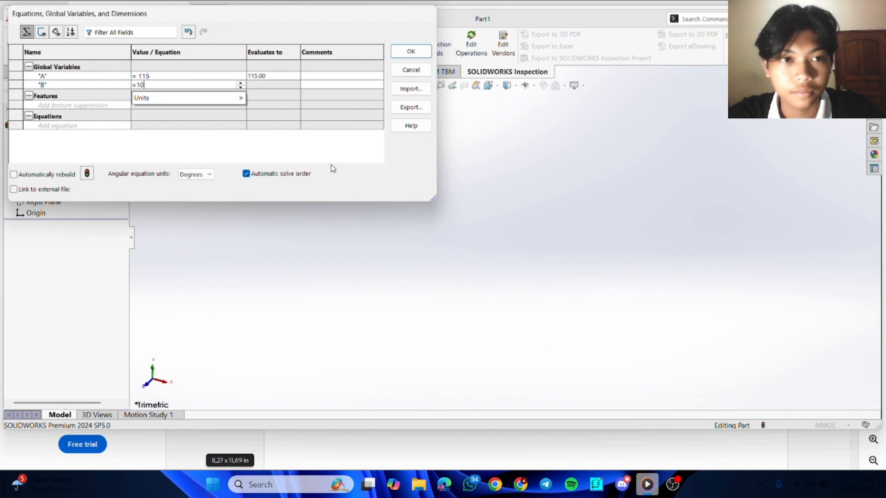
text(4)
key(Tab)
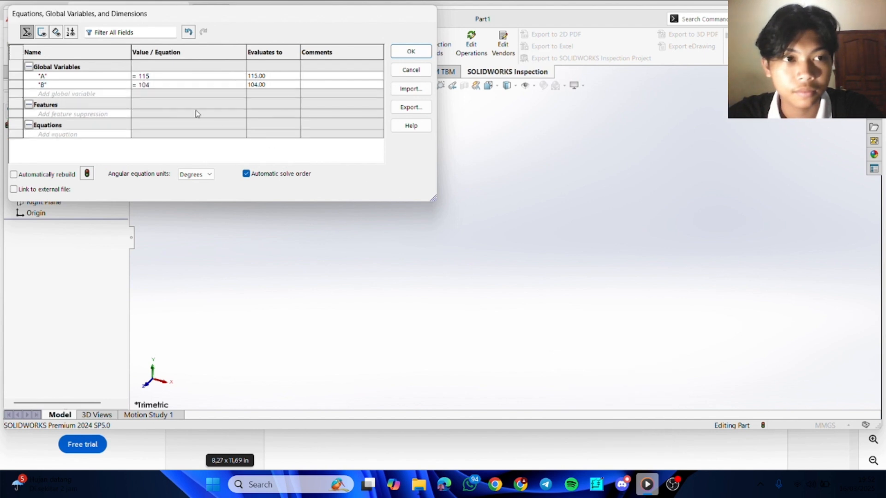
Add a global variable C equal to 23 and apply the equations to the part
click(93, 95)
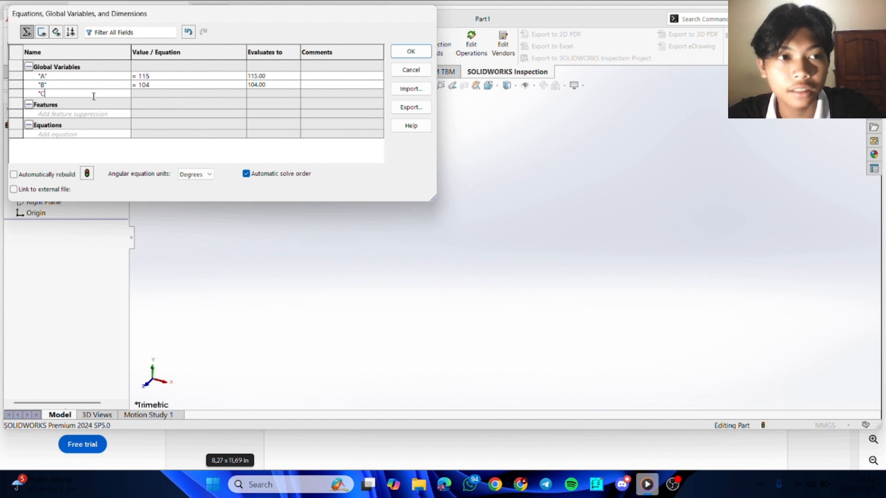
text(C)
key(Tab)
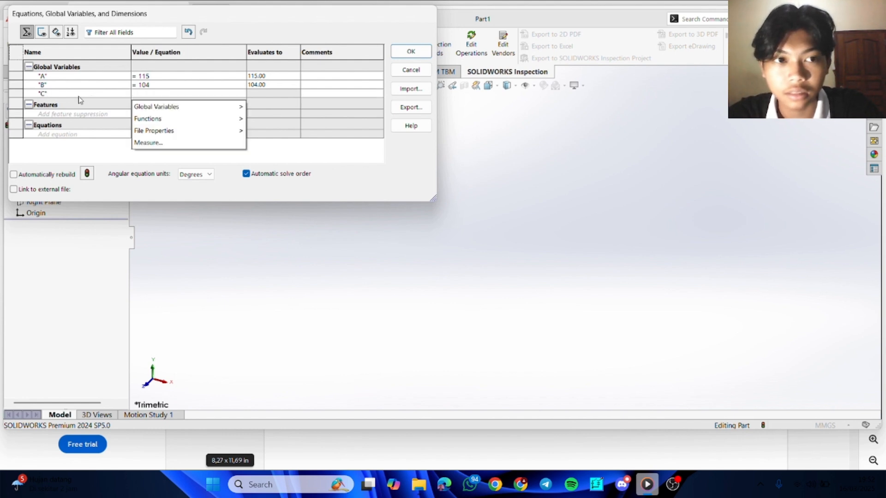
mouse_move(623, 485)
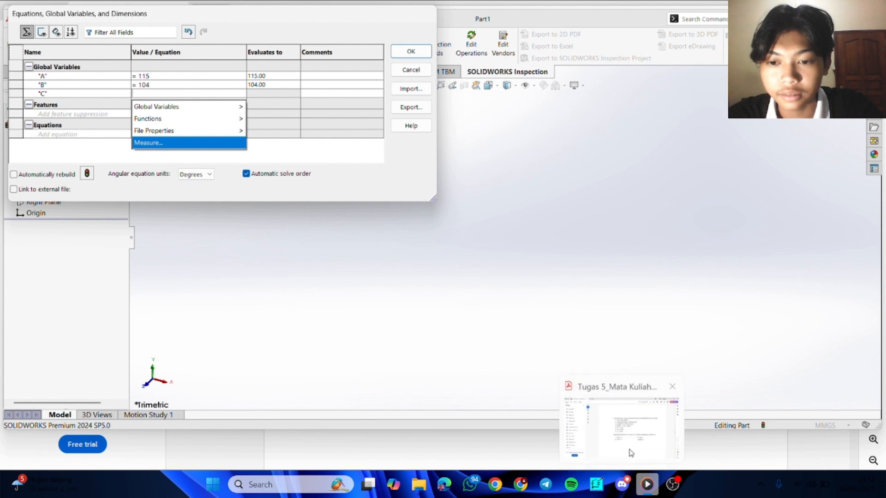
mouse_move(626, 441)
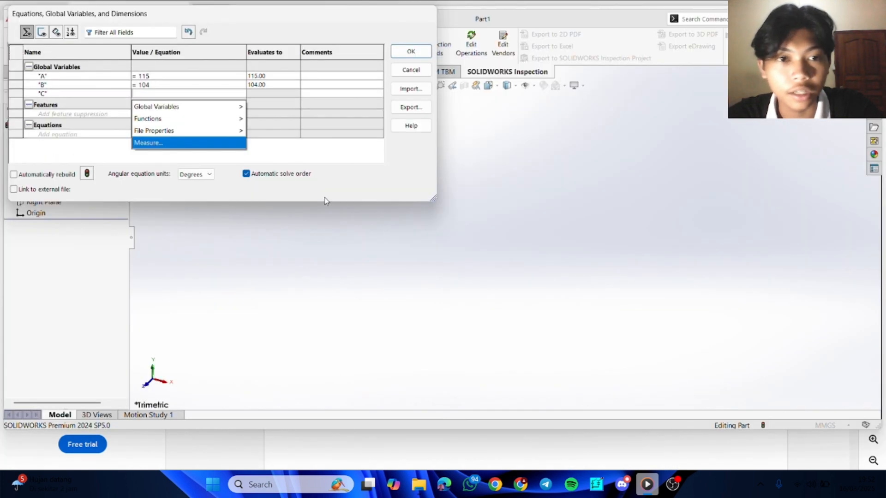
mouse_move(211, 113)
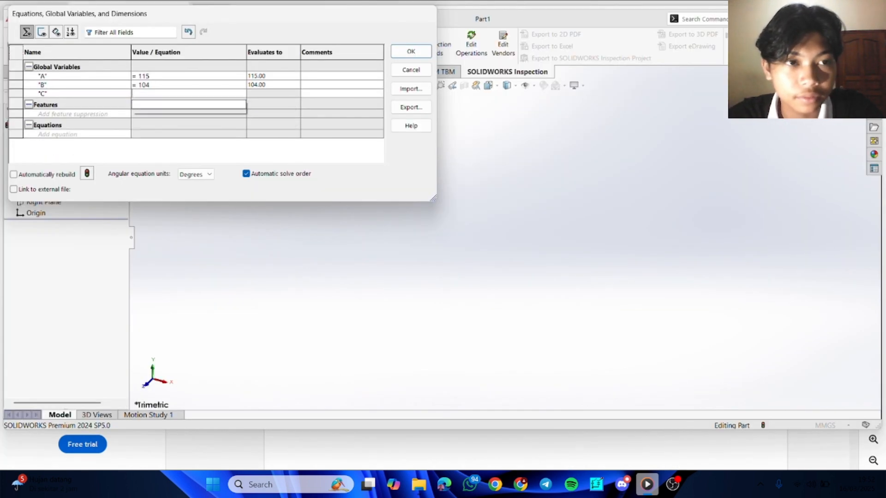
text(=23)
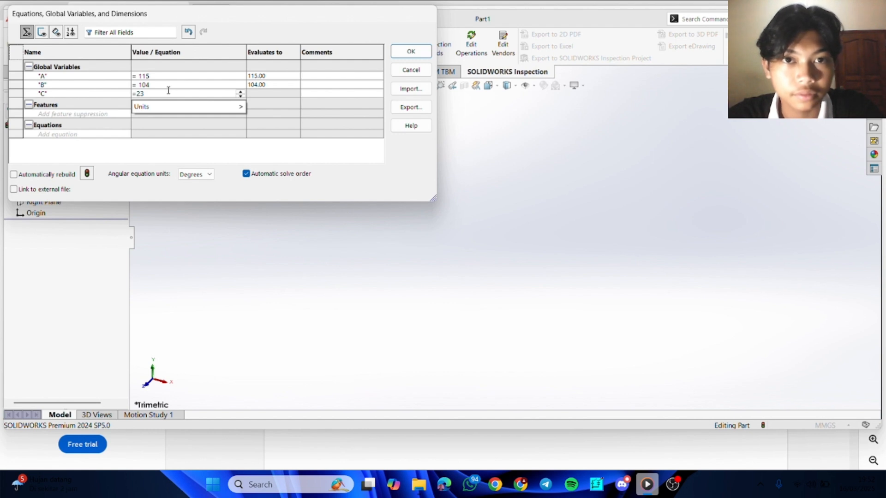
key(Tab)
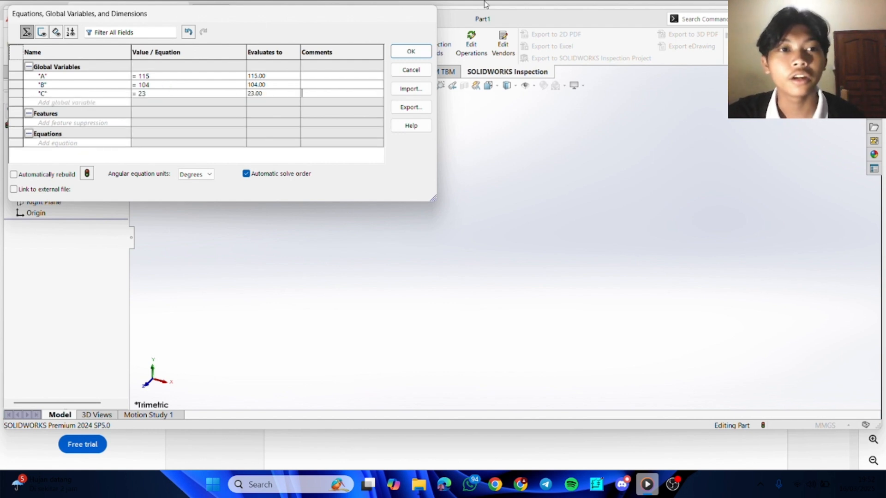
click(411, 52)
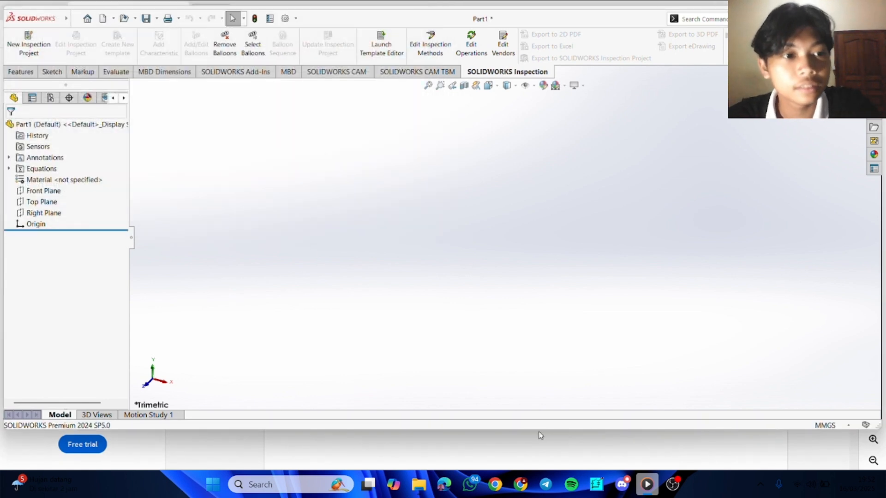
Consult the connector drawing in the PDF assignment and start a new sketch on the Top Plane in SOLIDWORKS
key(alt+Tab)
scroll(543, 297, down, 5)
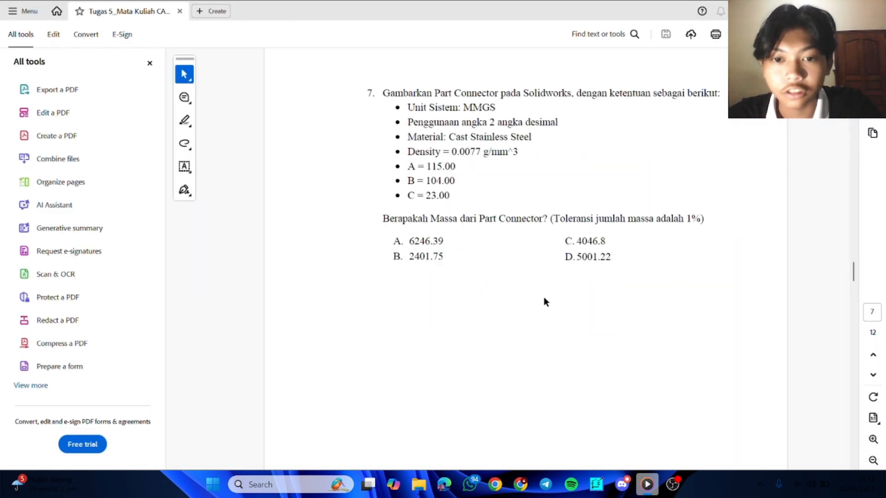
scroll(558, 293, down, 6)
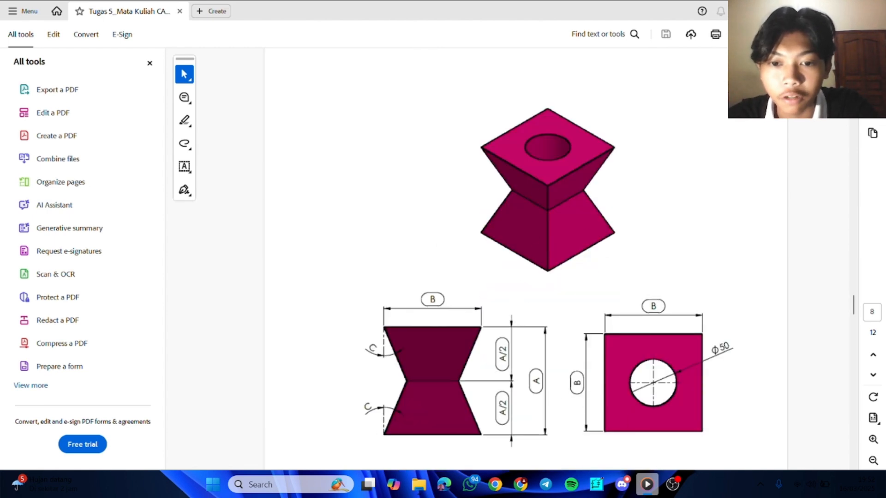
click(647, 484)
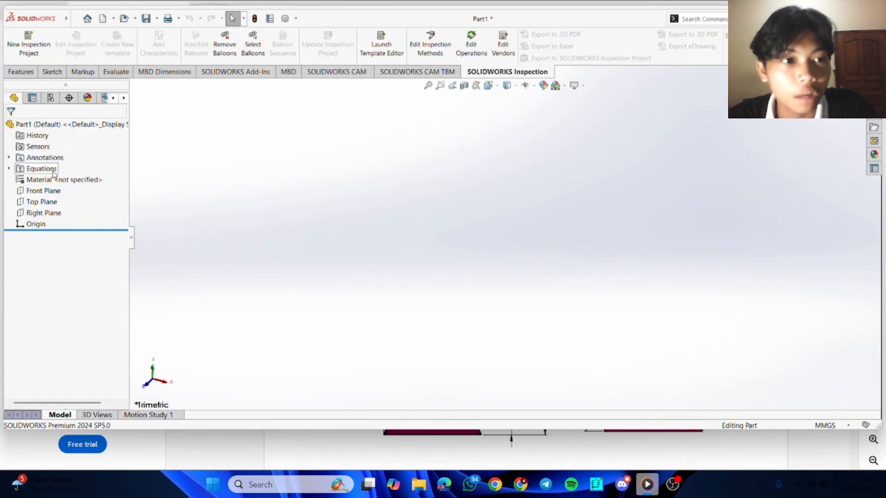
click(45, 201)
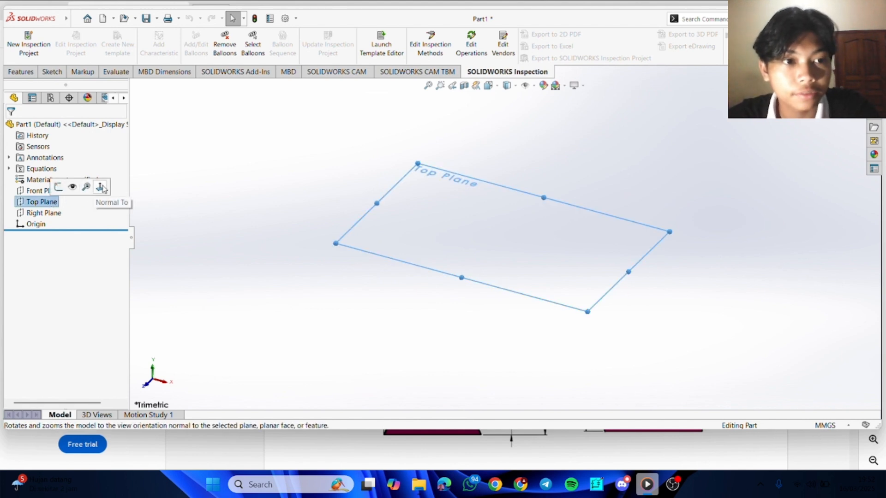
click(58, 187)
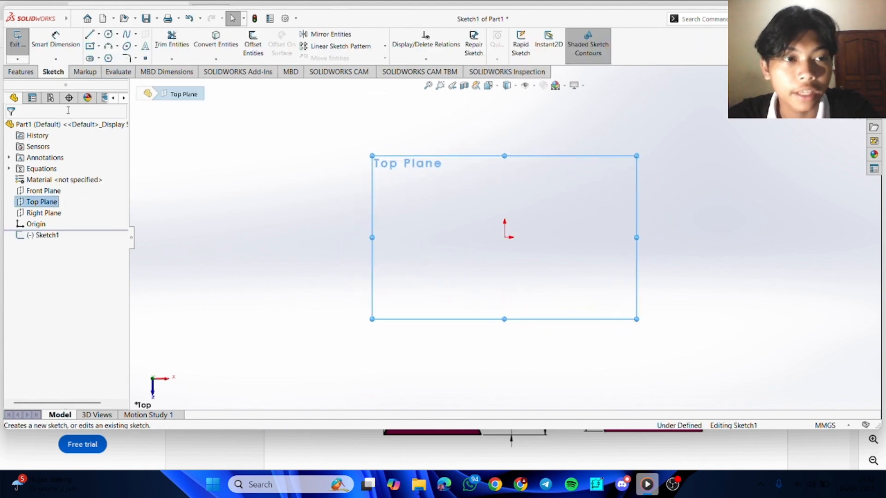
Draw a center rectangle about 119 mm wide and 106 mm high, centred on the origin
click(56, 41)
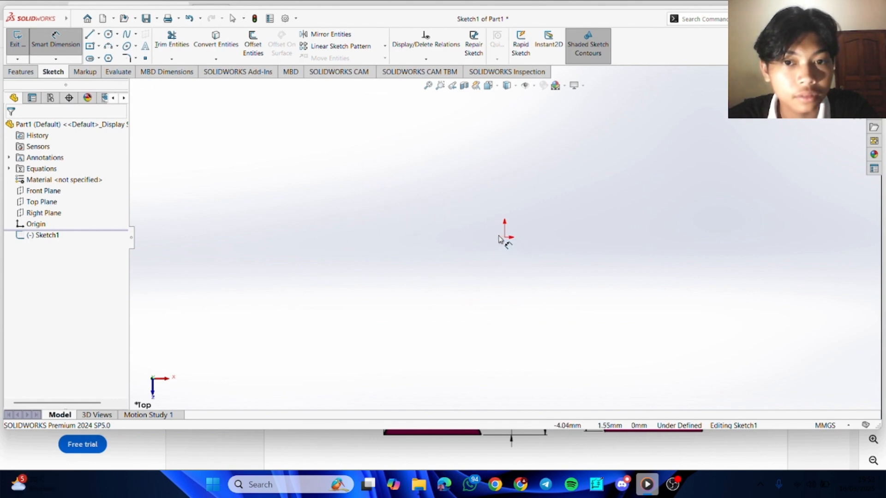
click(99, 46)
click(138, 67)
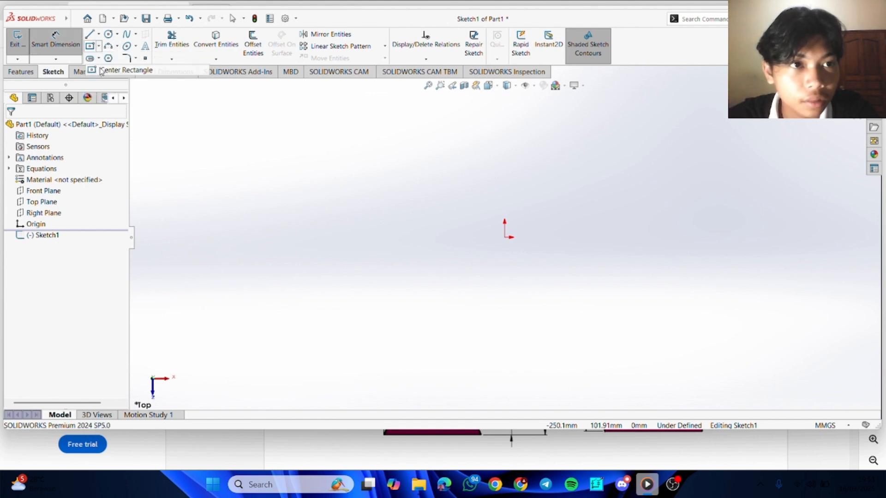
click(506, 238)
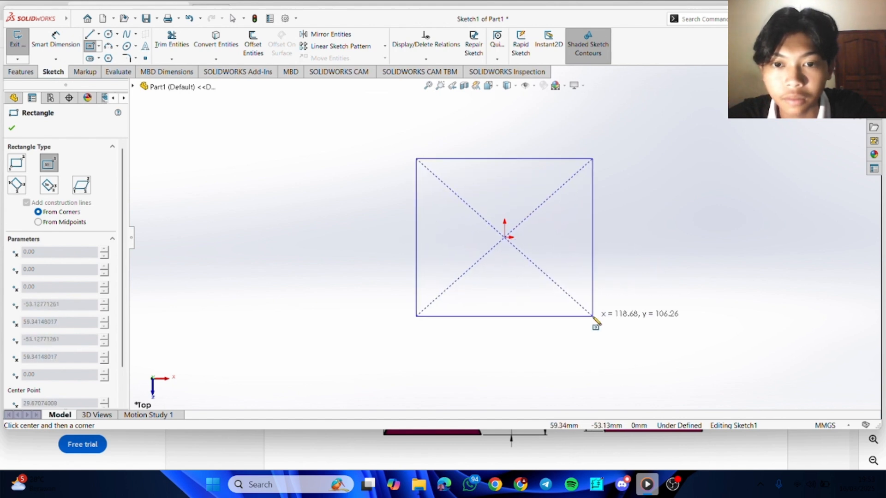
click(593, 317)
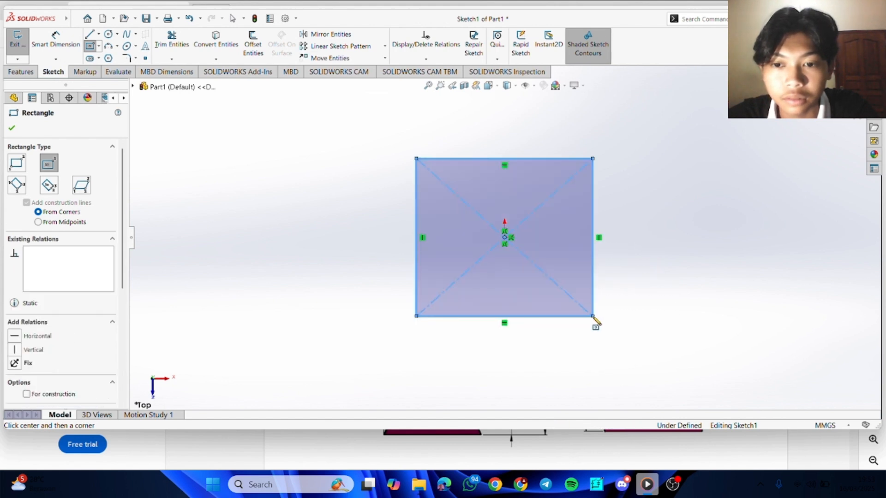
Dimension the rectangle's bottom edge and link its length to global variable B, checking the PDF drawing for the right variable
click(56, 42)
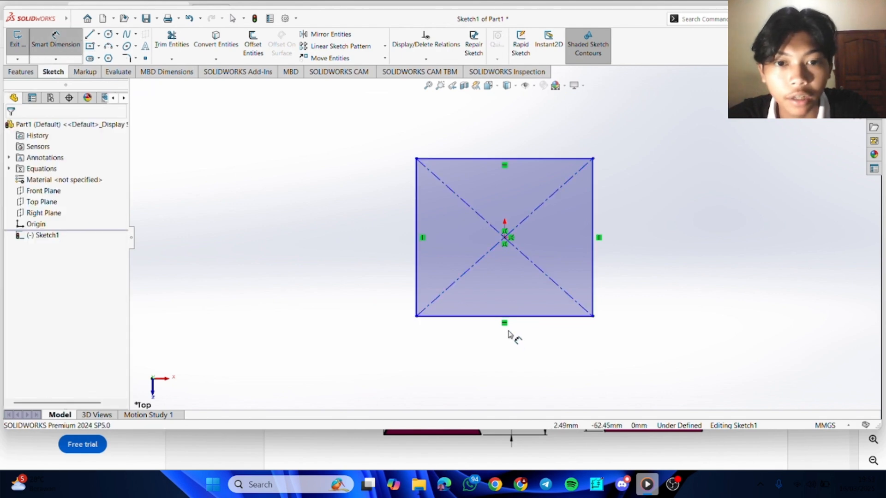
click(493, 318)
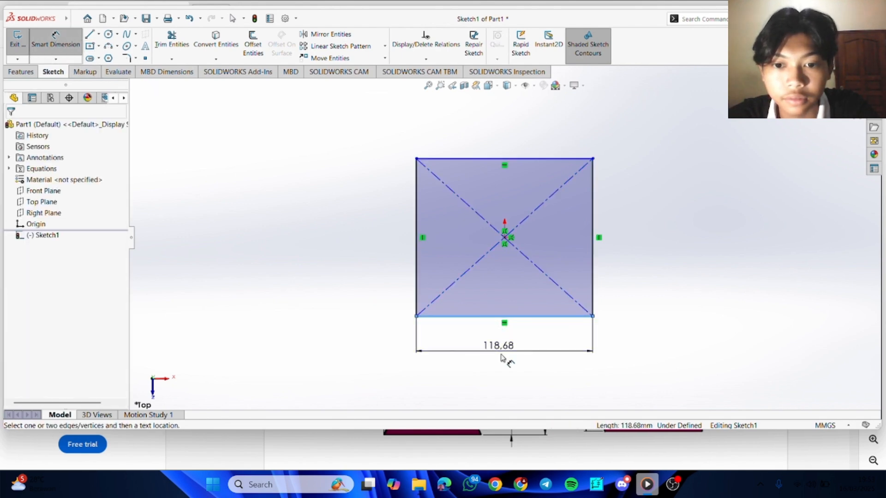
click(501, 355)
click(635, 480)
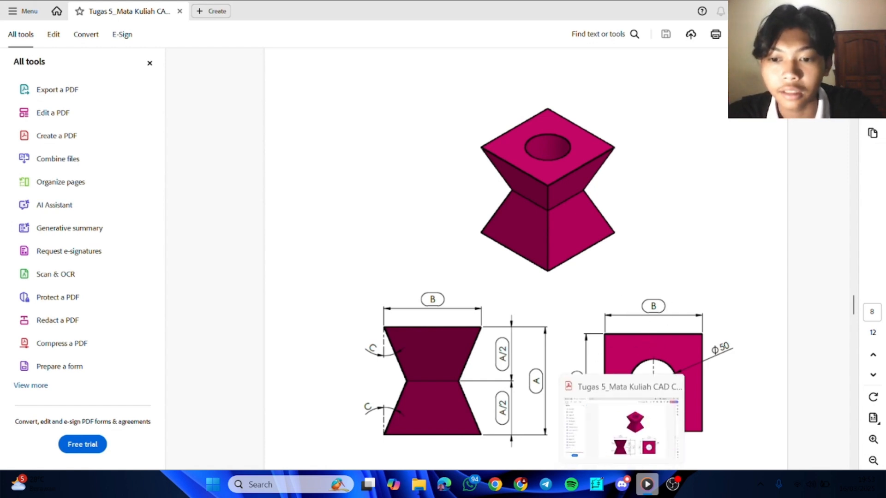
click(624, 482)
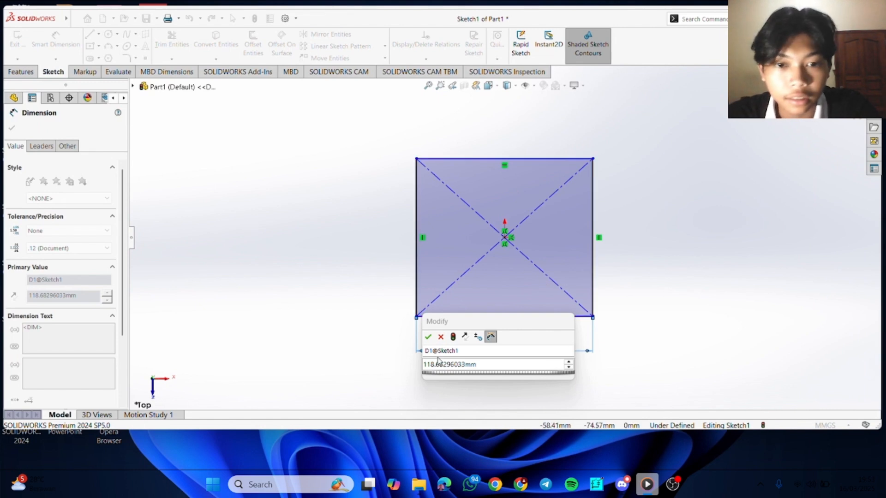
double_click(477, 365)
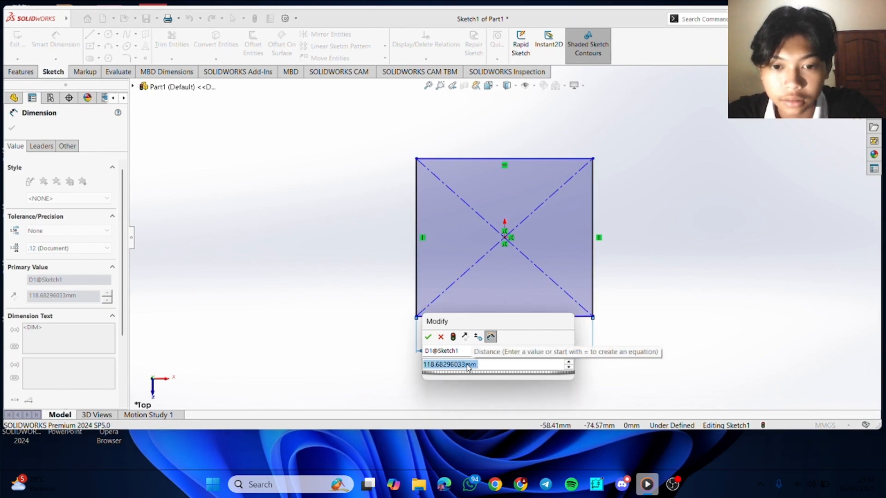
text(=)
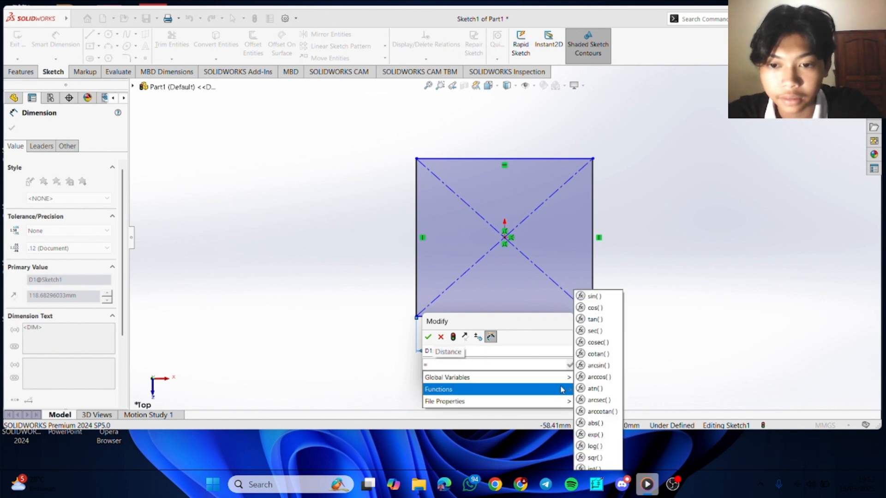
mouse_move(567, 378)
click(589, 387)
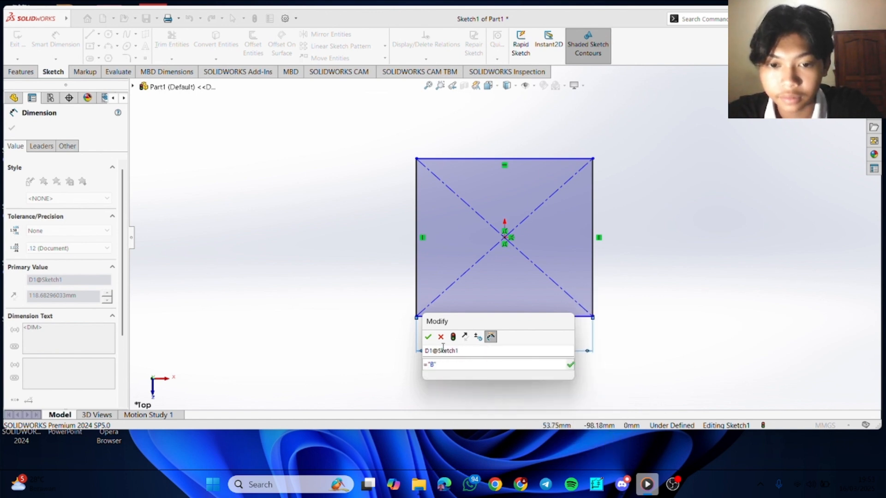
click(429, 338)
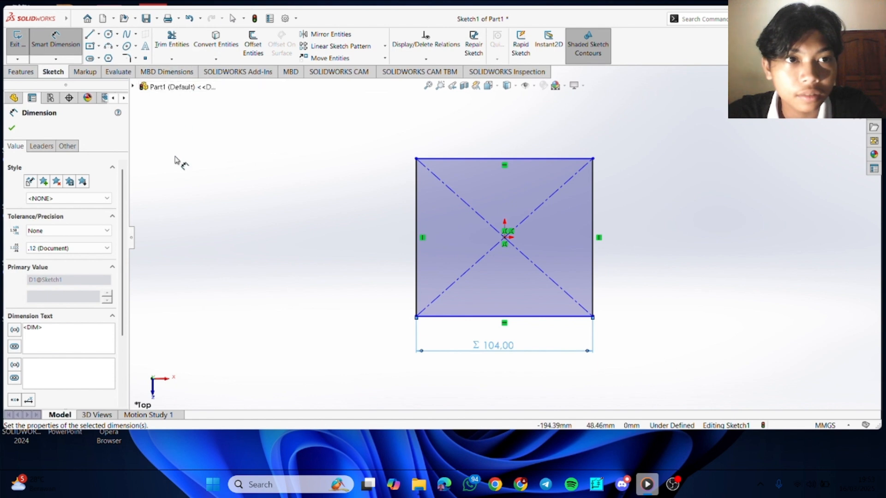
click(232, 19)
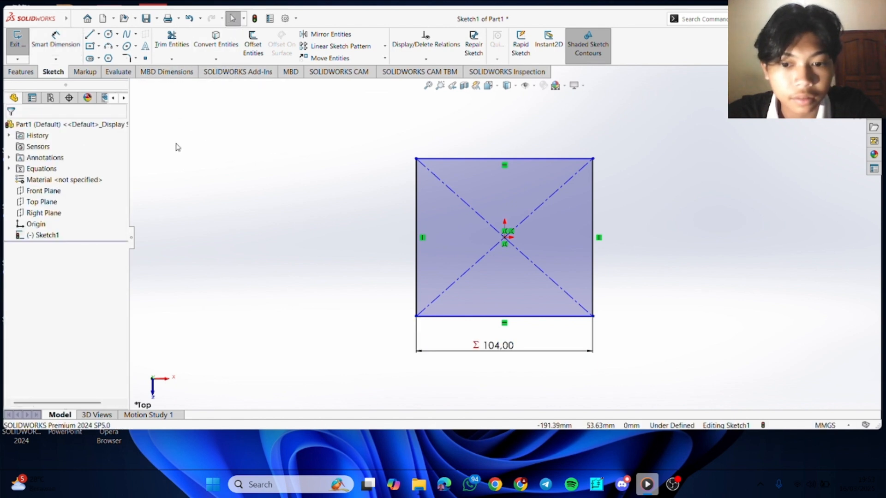
Dimension the rectangle's left vertical edge and link its length to global variable B
click(70, 40)
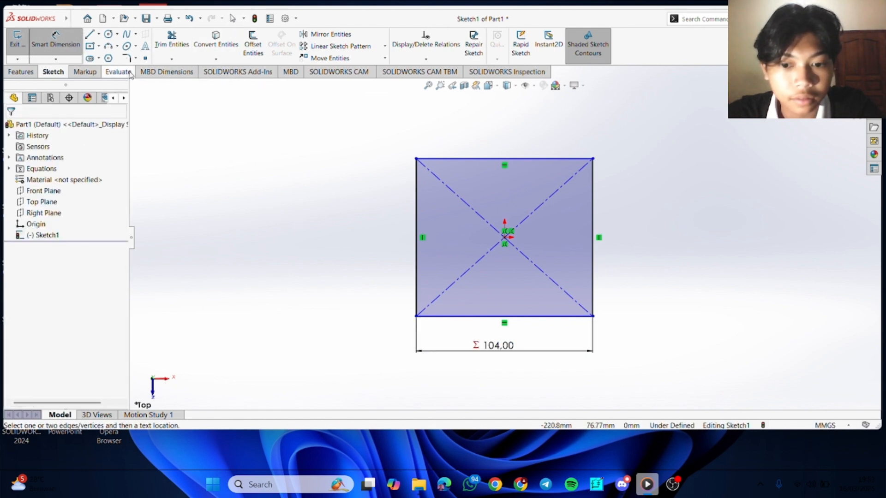
click(416, 223)
click(354, 228)
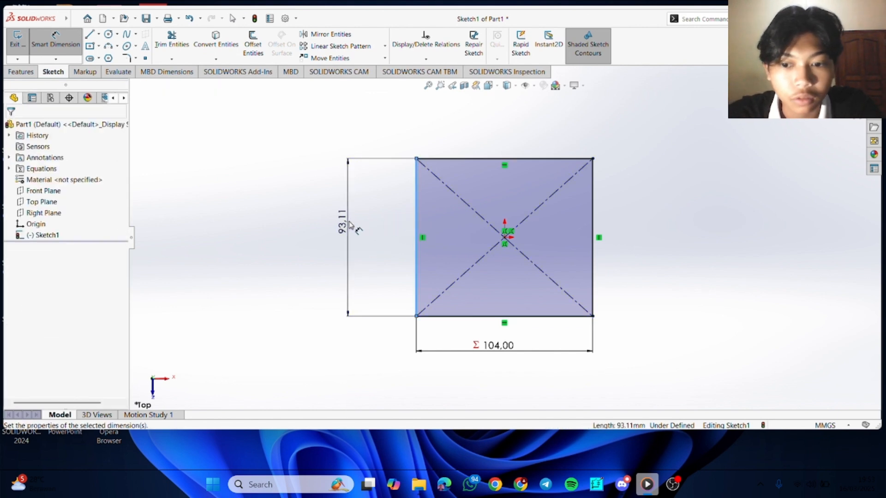
double_click(353, 230)
text(=)
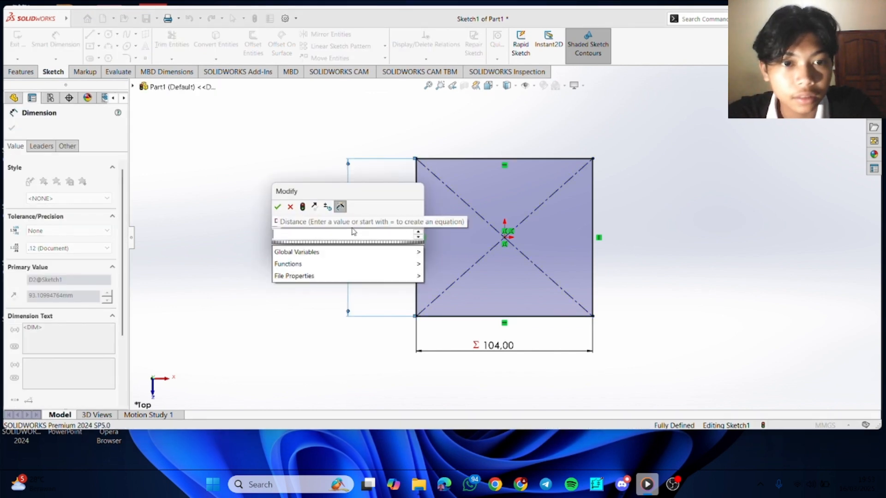
mouse_move(356, 252)
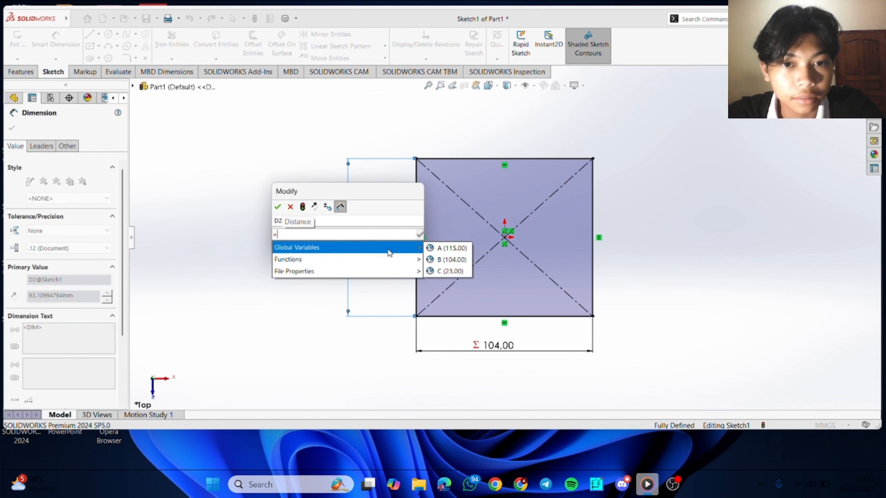
click(449, 259)
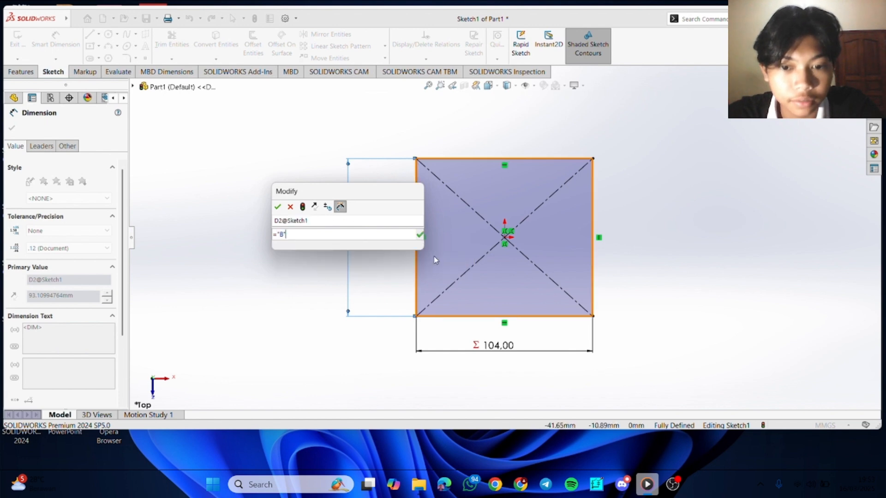
click(277, 207)
click(271, 223)
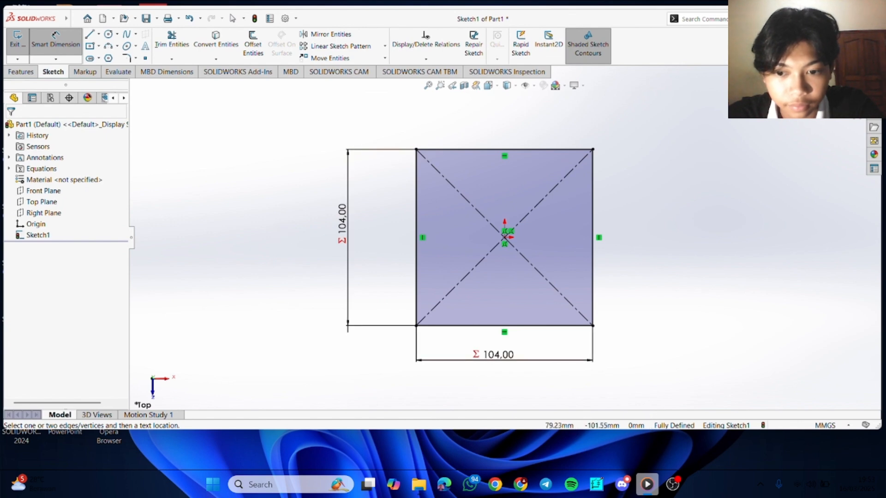
Check the height in the PDF drawing and extrude the square sketch in SOLIDWORKS with a blind depth equal to global variable A
mouse_move(621, 485)
click(620, 426)
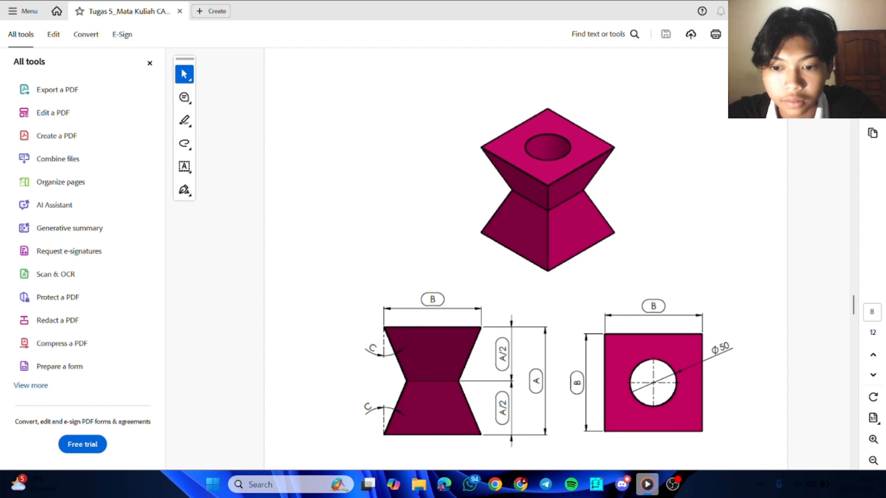
key(alt+Tab)
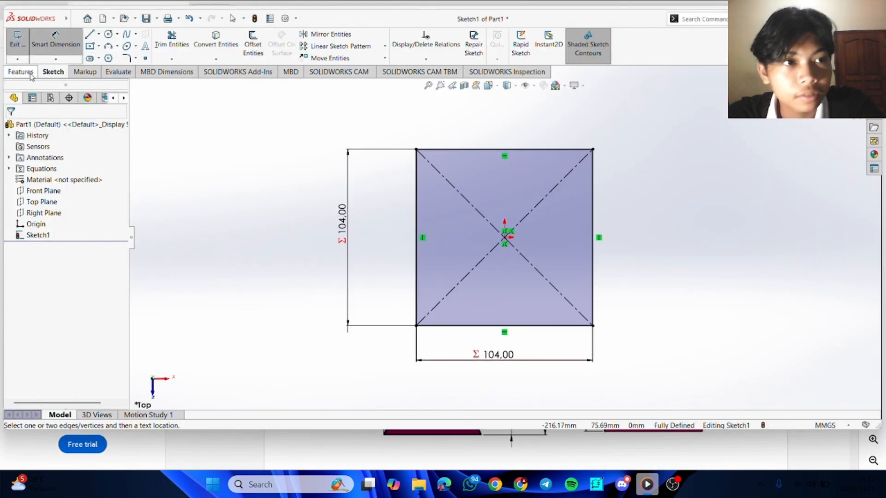
click(30, 73)
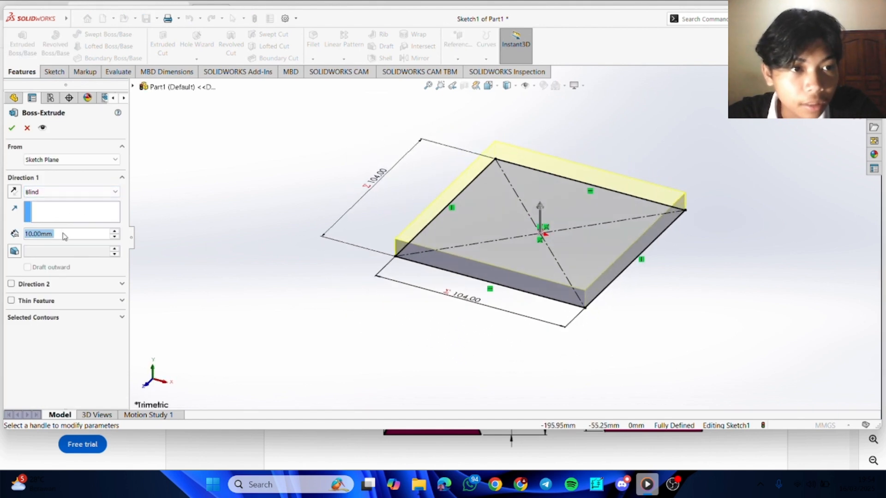
key(BackSpace)
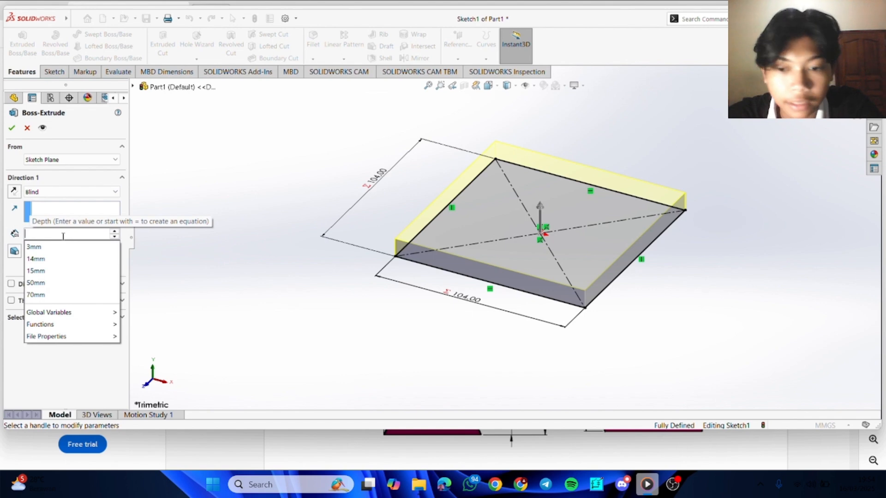
text(=)
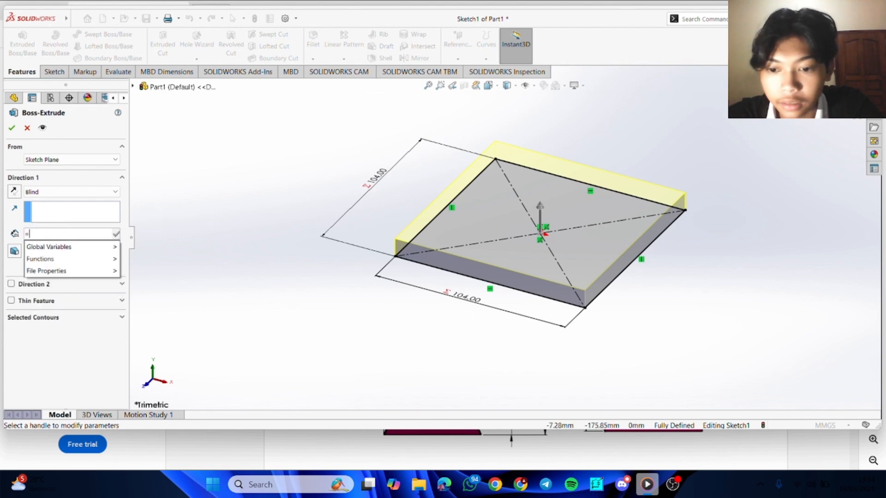
click(598, 433)
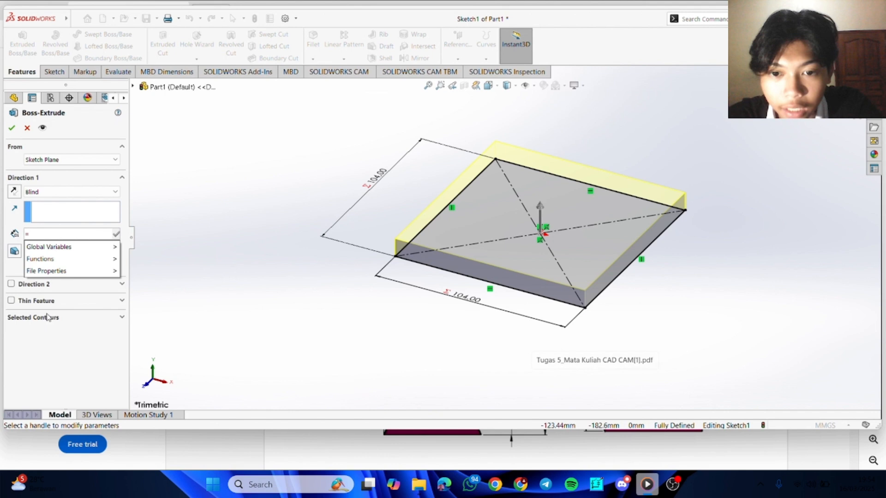
mouse_move(43, 251)
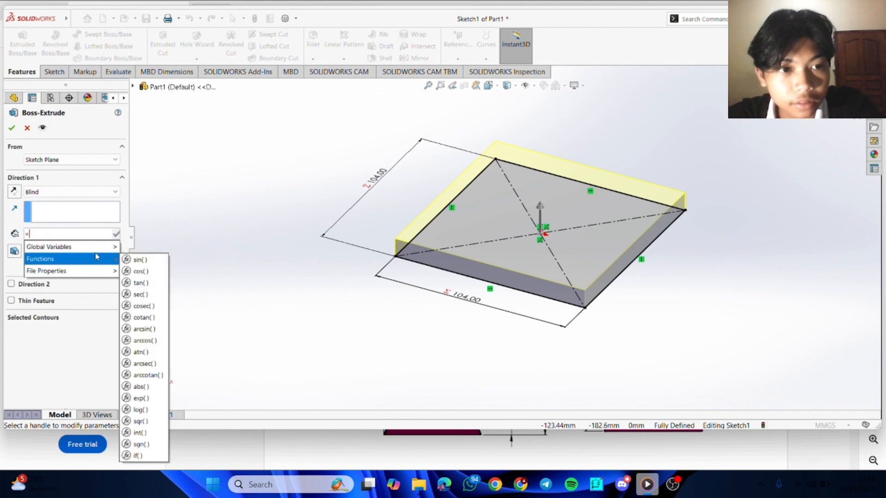
click(141, 247)
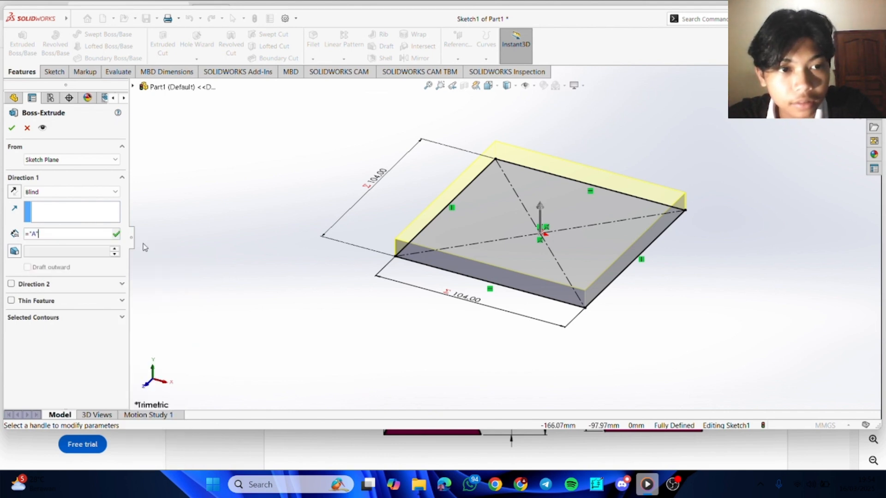
click(11, 128)
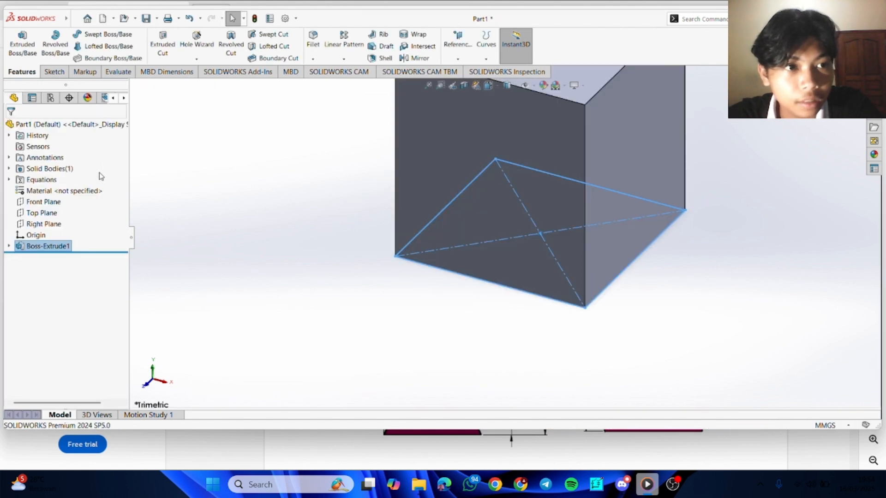
Edit the block's boss extrusion so its end condition is Mid Plane
right_click(52, 247)
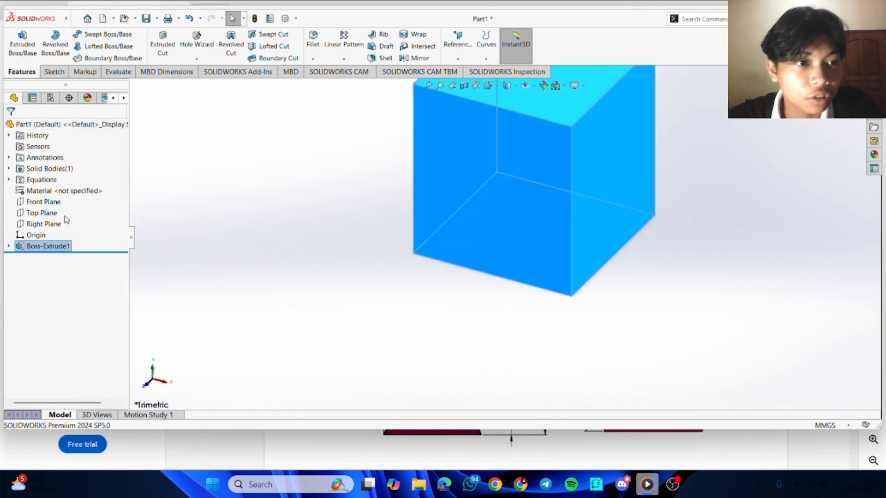
click(61, 216)
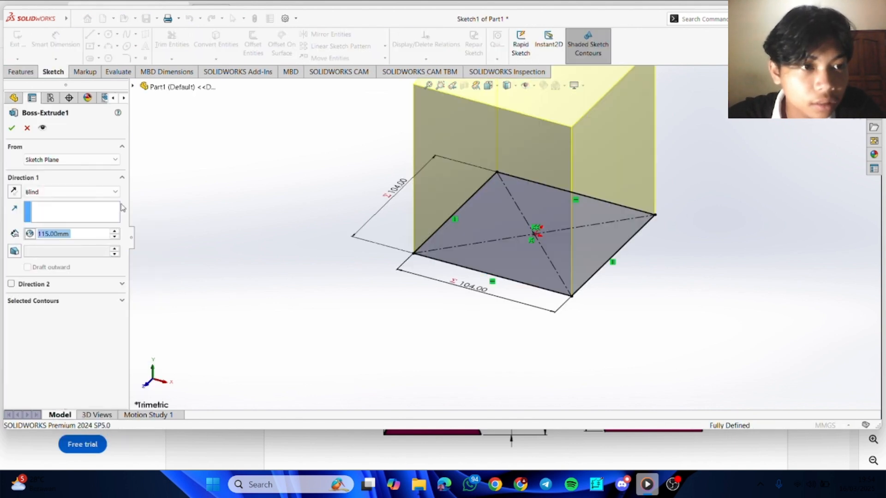
click(111, 191)
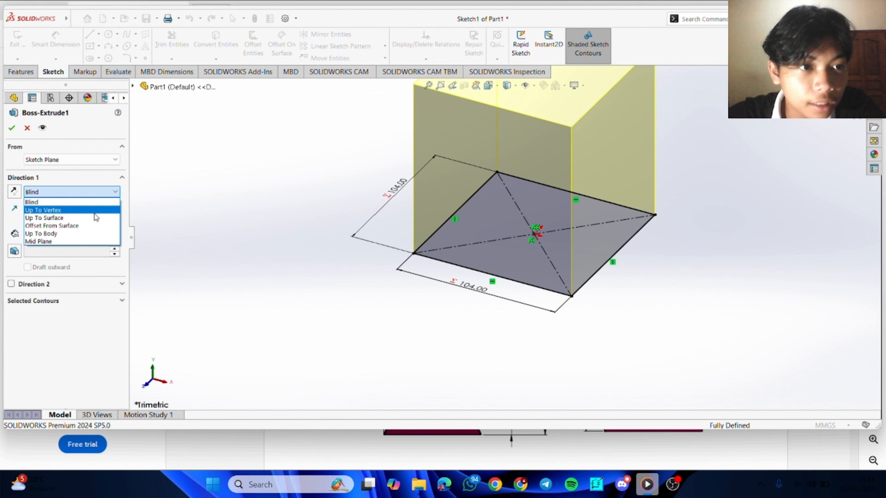
click(83, 239)
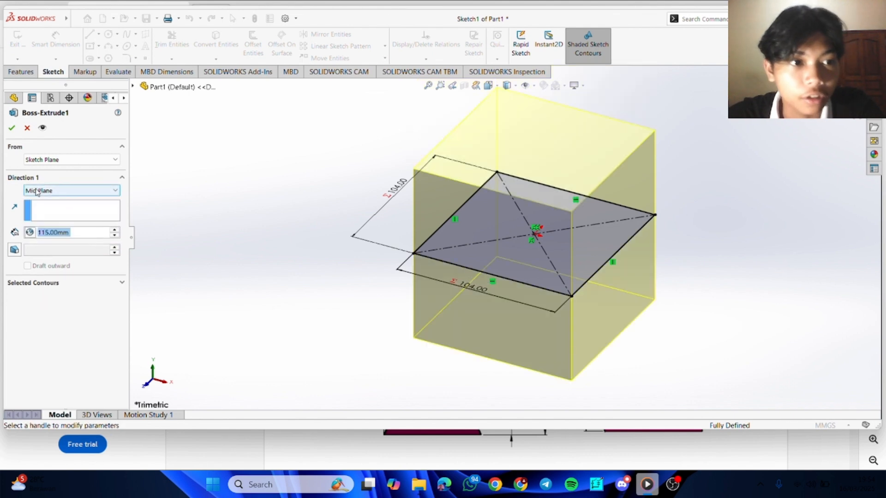
click(14, 127)
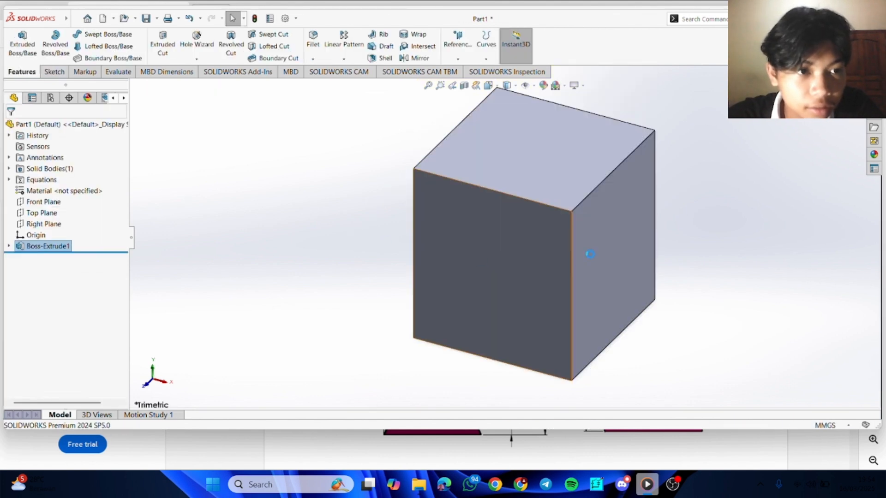
scroll(738, 269, up, 2)
middle_drag(717, 274, 718, 273)
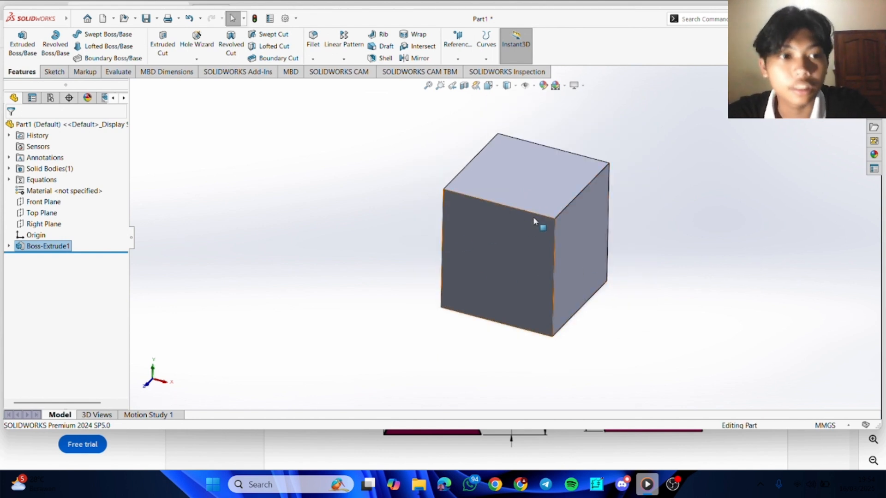
Consult the connector drawing in the PDF and start a new sketch in SOLIDWORKS on the block's front face, viewed normal to the Front Plane
key(alt+Tab)
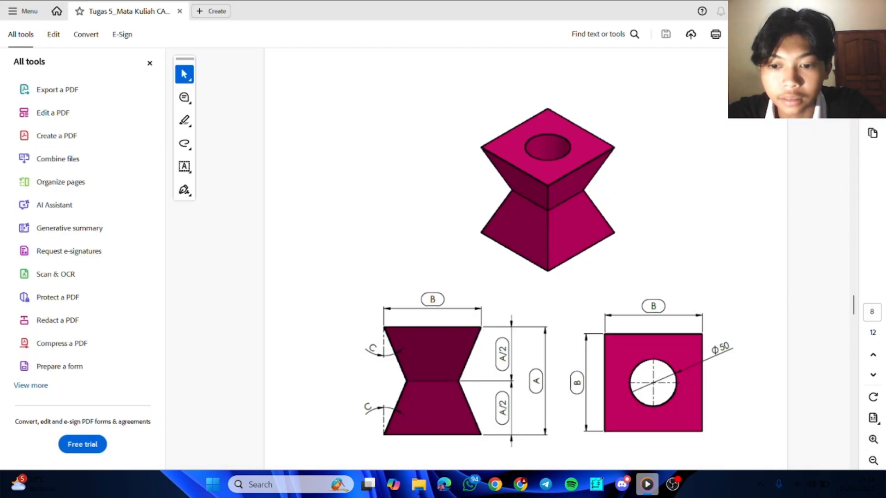
key(alt+Tab)
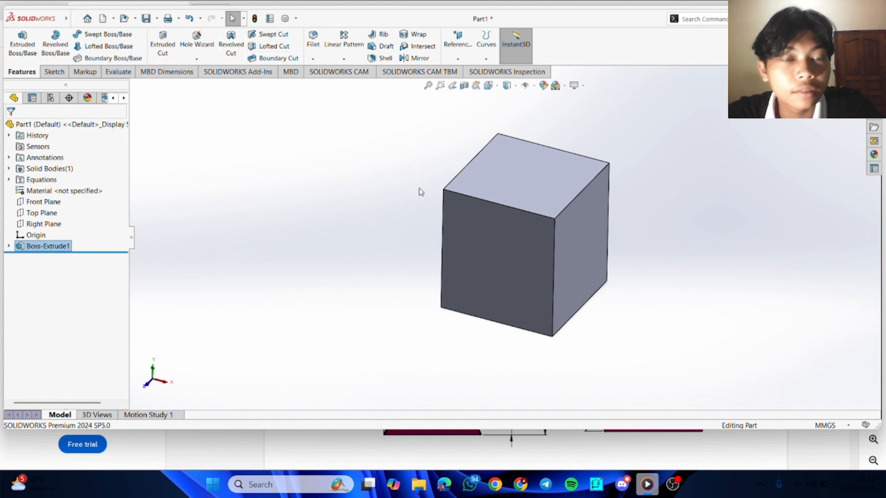
click(510, 257)
right_click(511, 257)
click(516, 242)
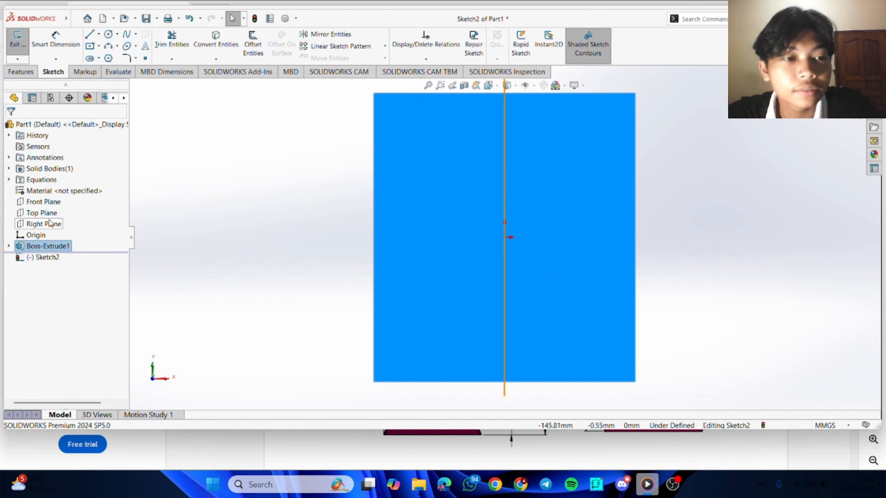
click(43, 201)
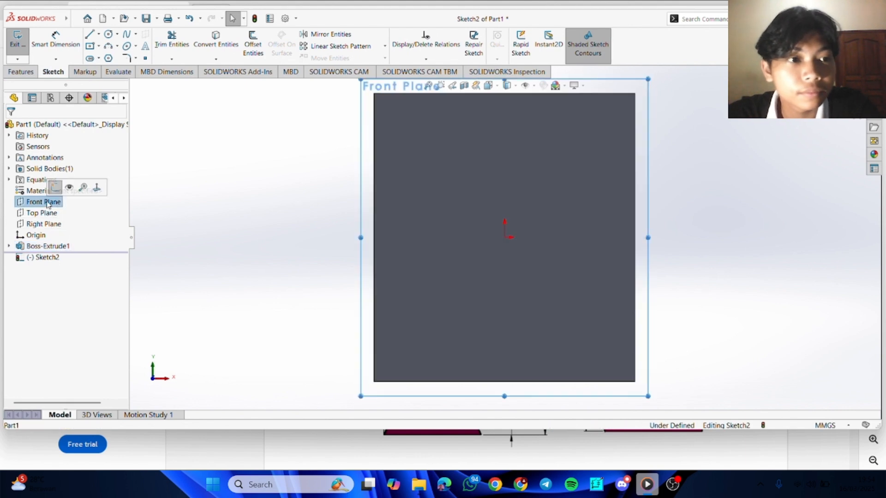
click(101, 188)
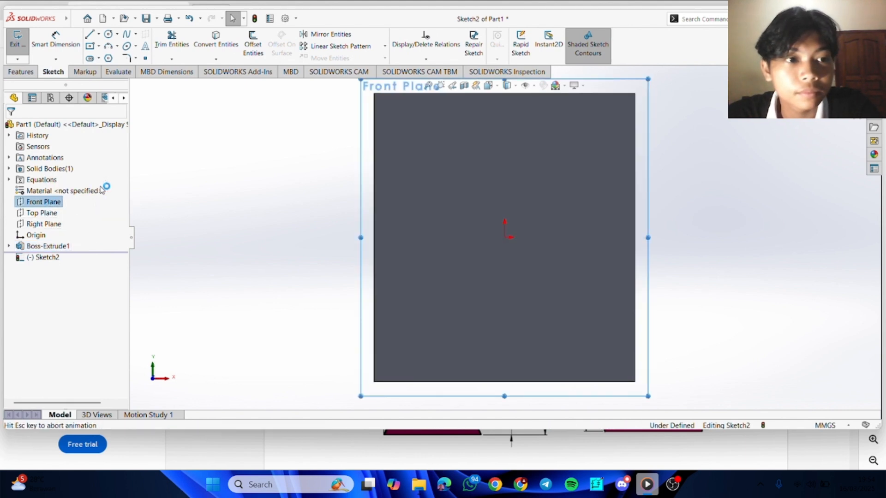
right_click(51, 200)
click(30, 271)
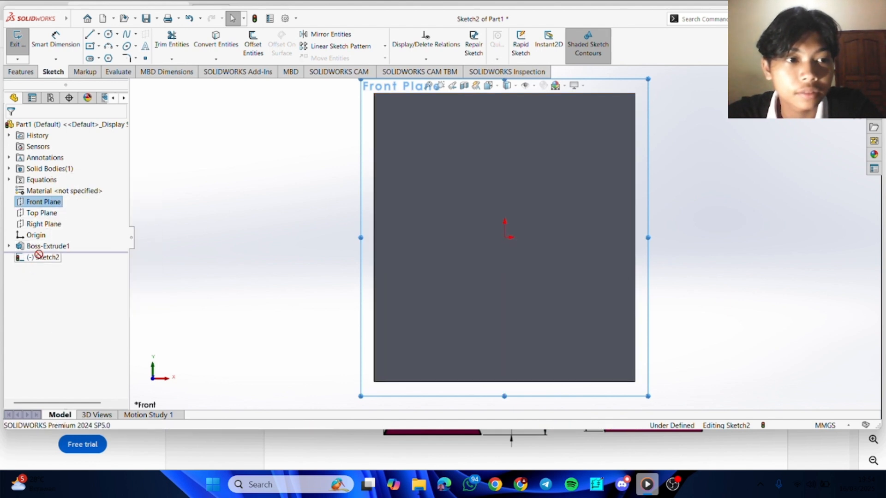
click(39, 257)
click(61, 240)
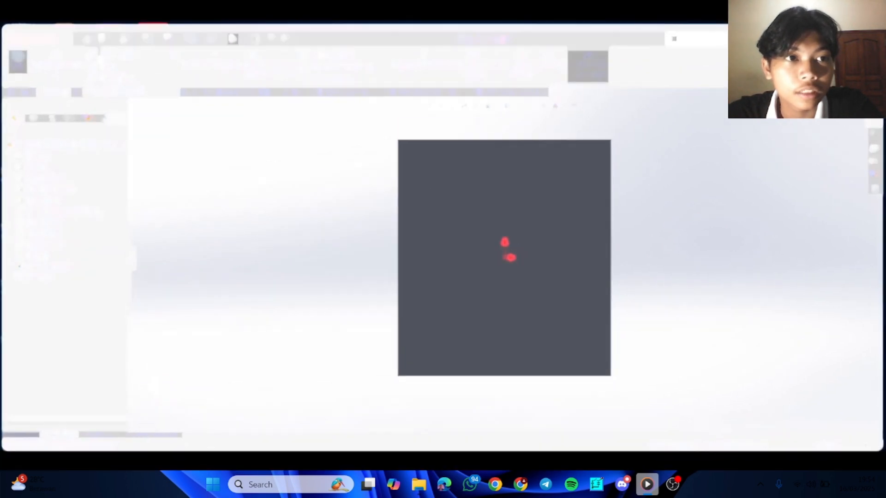
Sketch a horizontal centerline from the origin to the midpoint of the front face's right edge
click(99, 37)
click(114, 79)
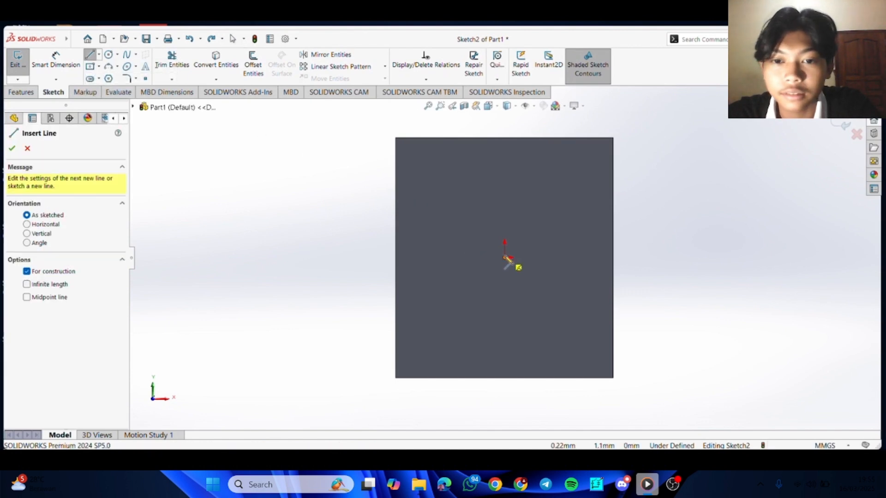
click(504, 258)
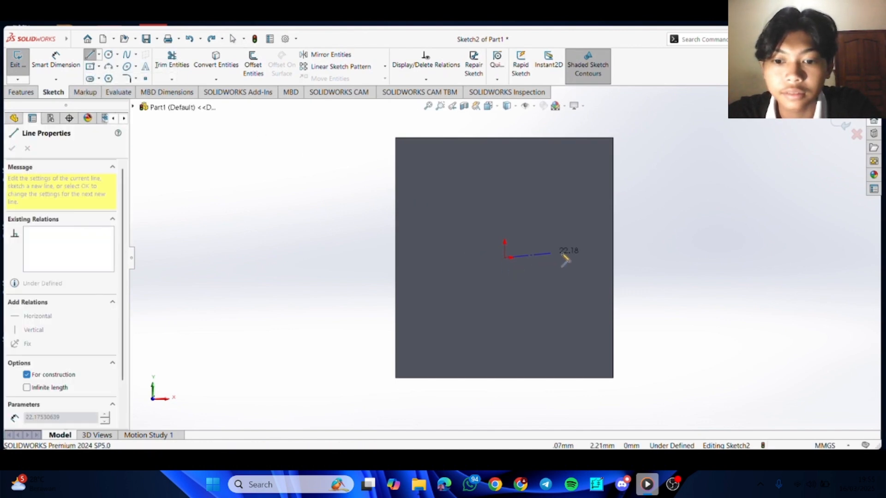
click(613, 257)
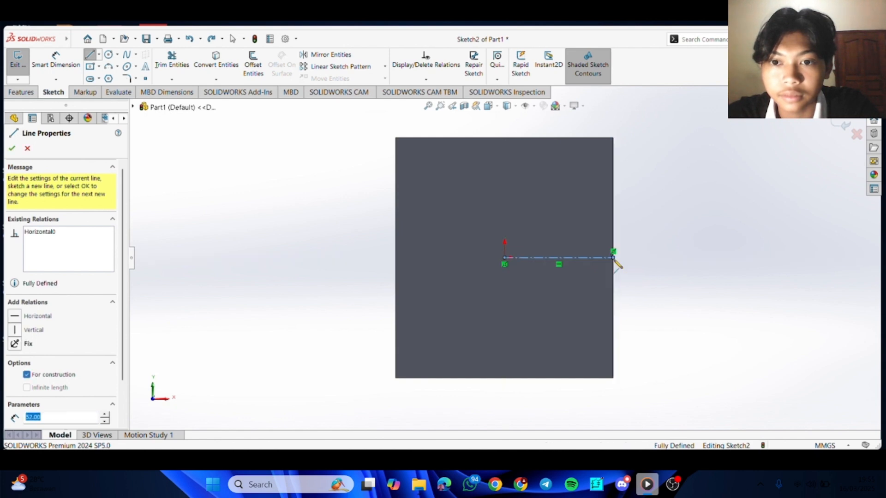
Draw a closed triangle from the centerline's outer end to the block's upper-right corner and back along the centerline, with a base about 29 mm long
click(100, 55)
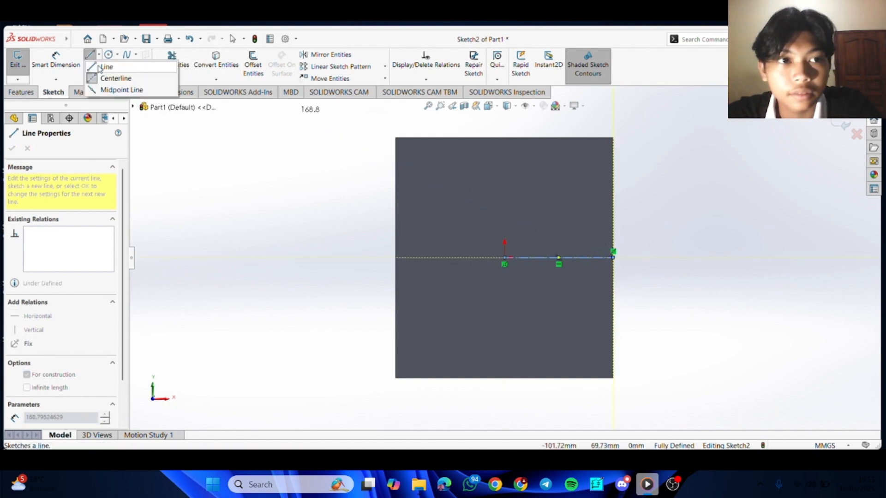
click(103, 67)
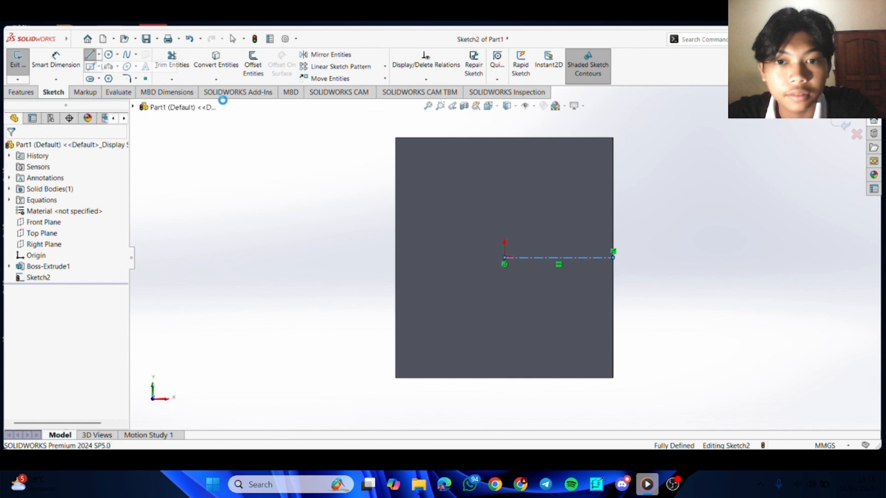
click(613, 257)
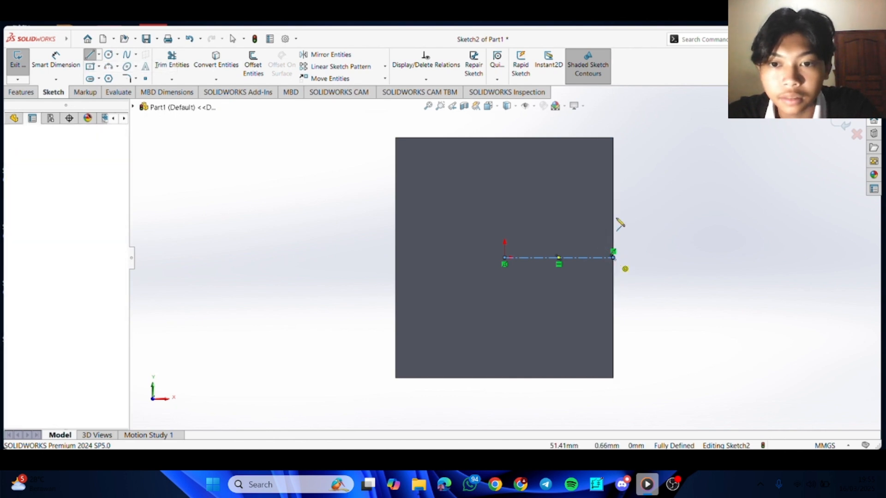
click(613, 138)
click(551, 258)
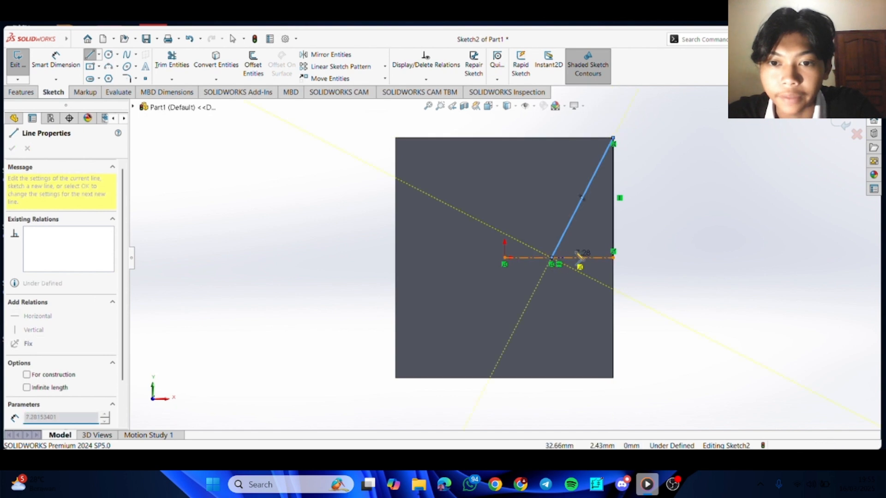
click(613, 257)
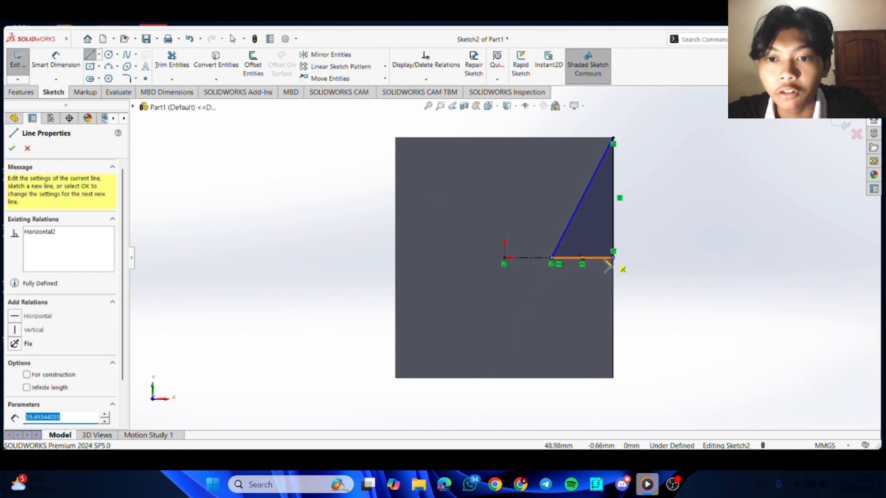
key(Escape)
Check the angle in the PDF drawing, dimension the angle between the triangle's slanted and vertical lines, and link it to global variable C
click(56, 60)
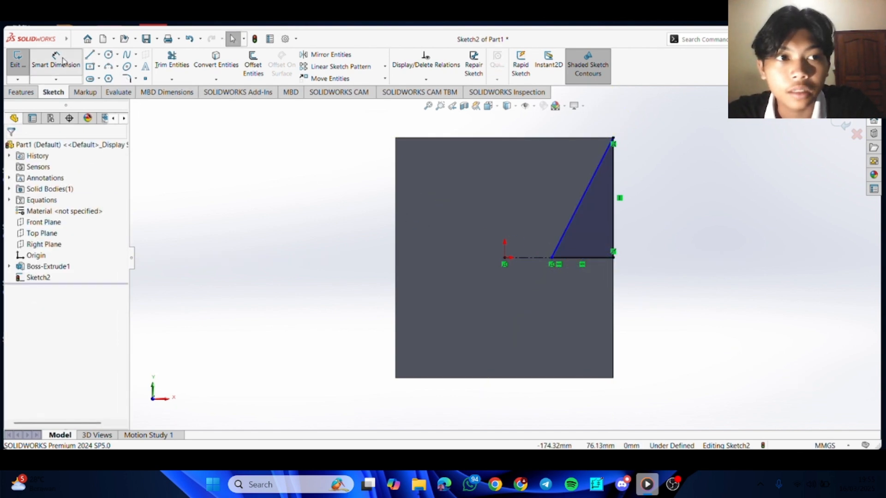
click(622, 484)
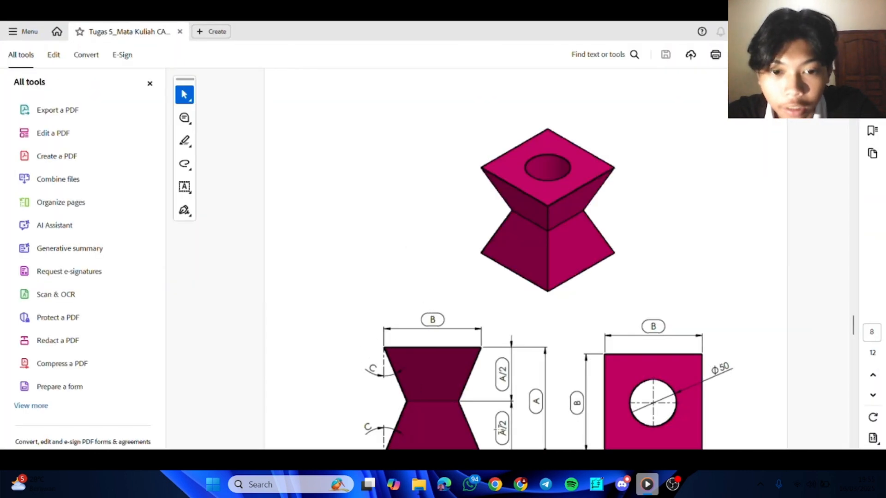
click(622, 484)
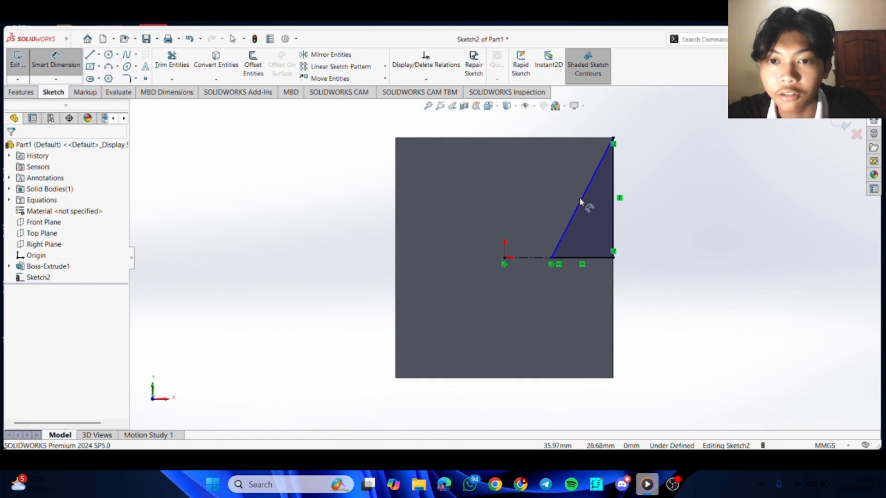
click(579, 198)
click(614, 212)
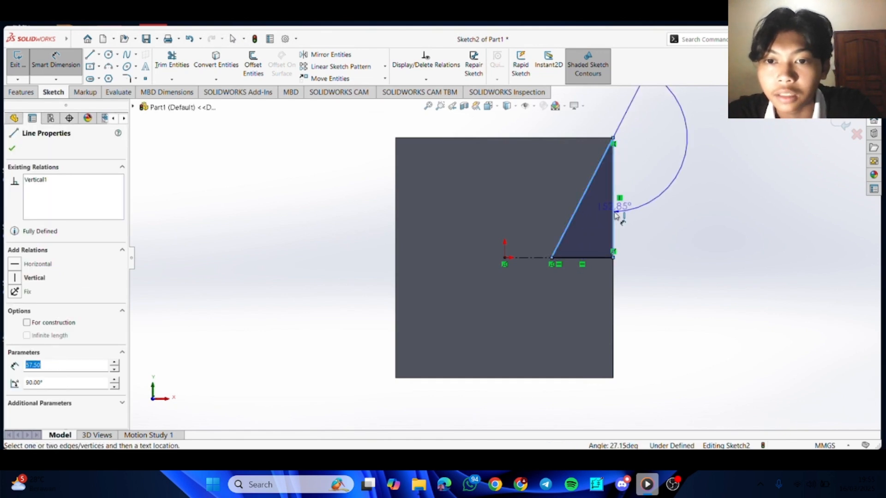
click(597, 226)
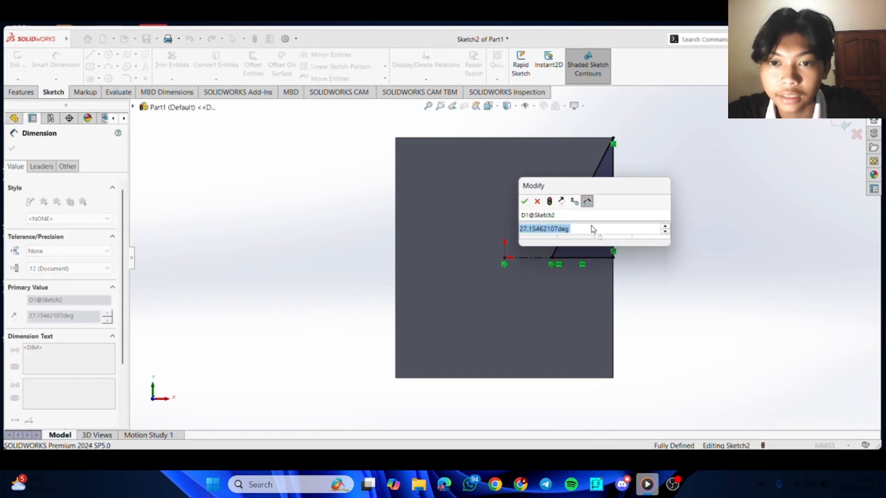
key(BackSpace)
mouse_move(612, 251)
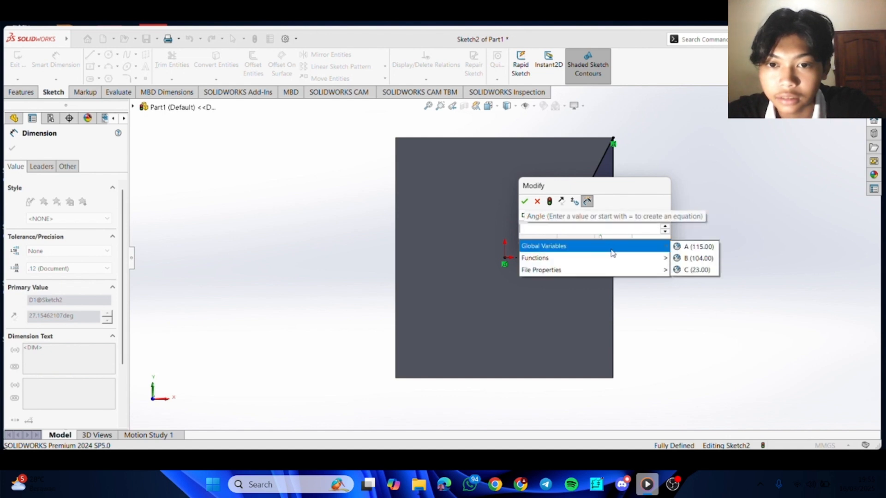
click(697, 269)
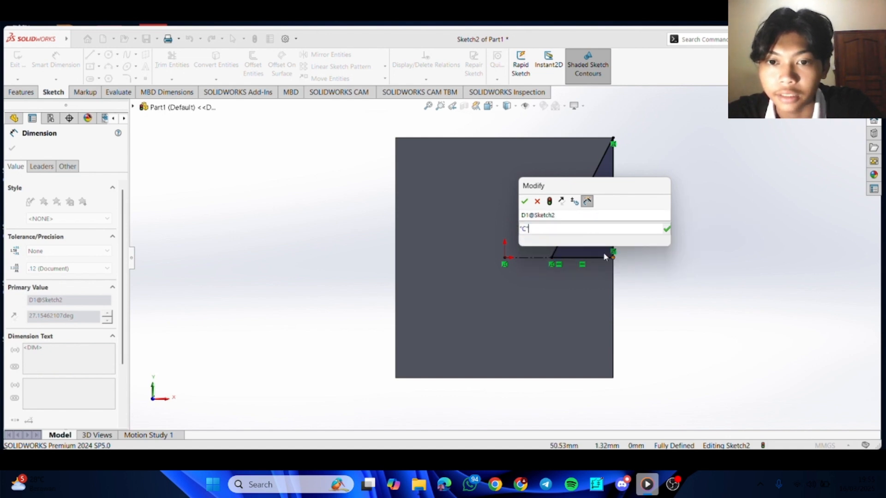
click(525, 201)
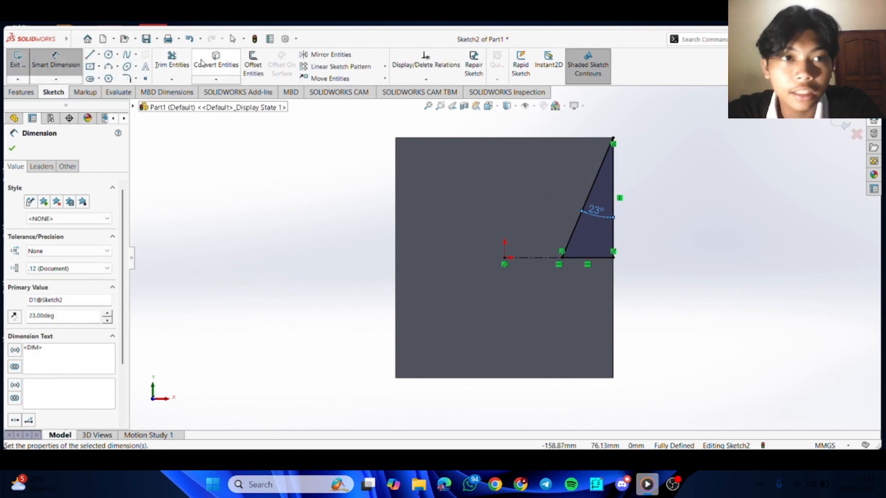
Mirror the triangle's slanted and vertical lines about the horizontal centerline
click(342, 57)
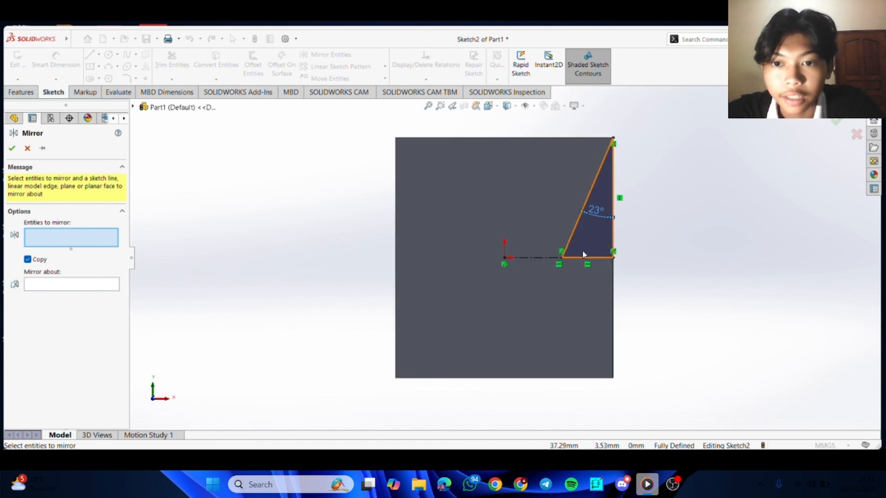
click(574, 236)
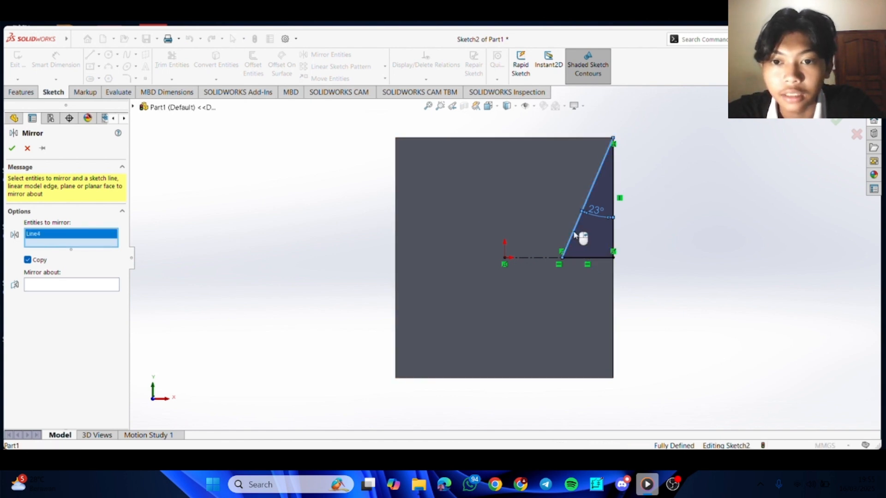
click(614, 234)
click(53, 297)
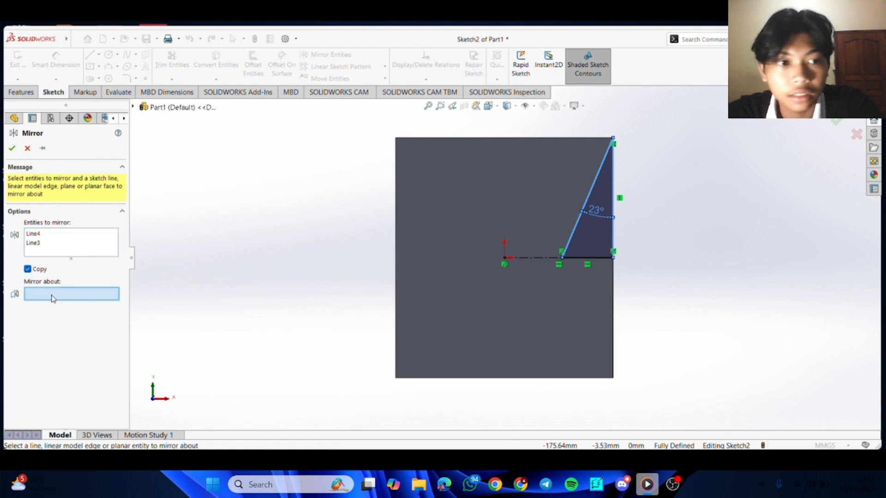
click(550, 260)
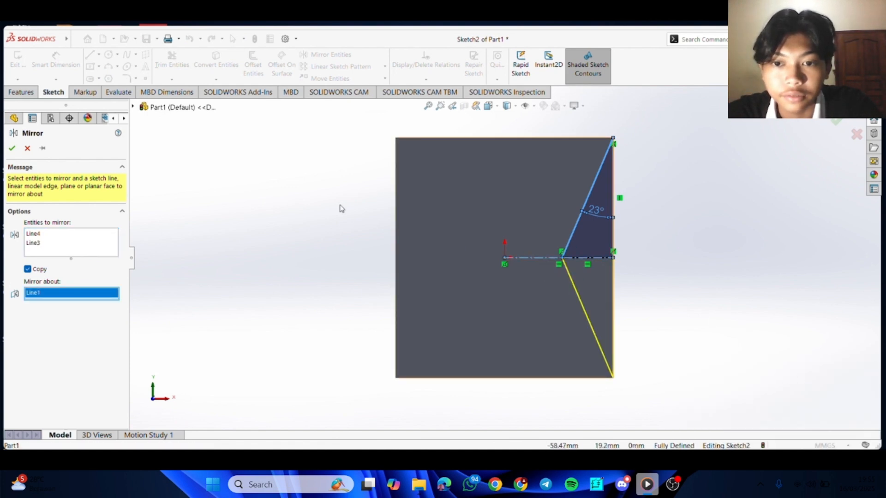
click(13, 148)
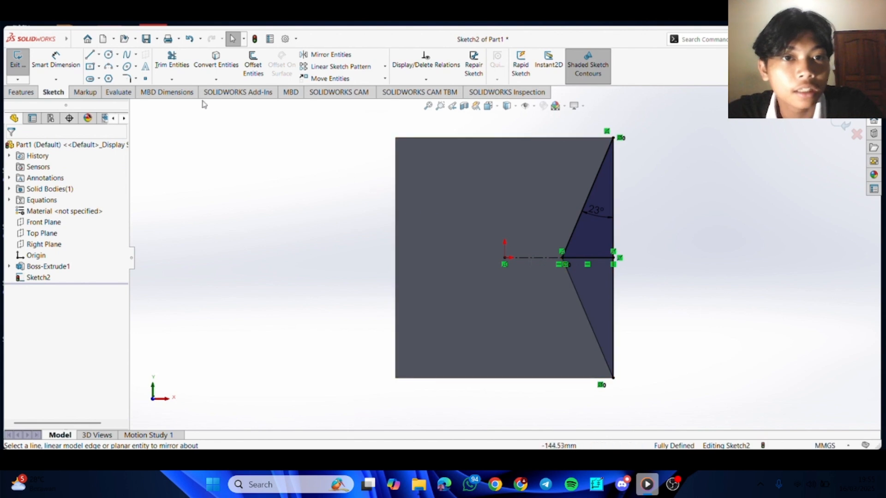
Cut both triangular sketch regions out of the block with a Through All Extruded Cut
click(21, 93)
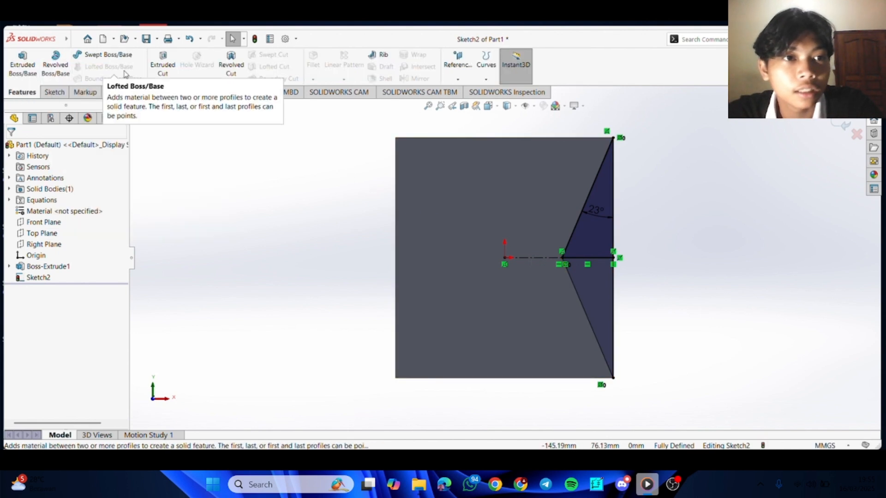
click(161, 69)
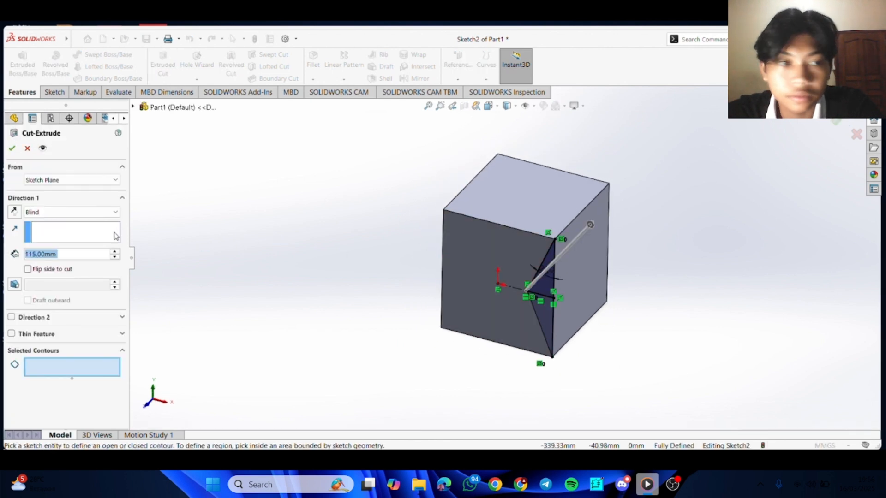
click(102, 212)
click(98, 231)
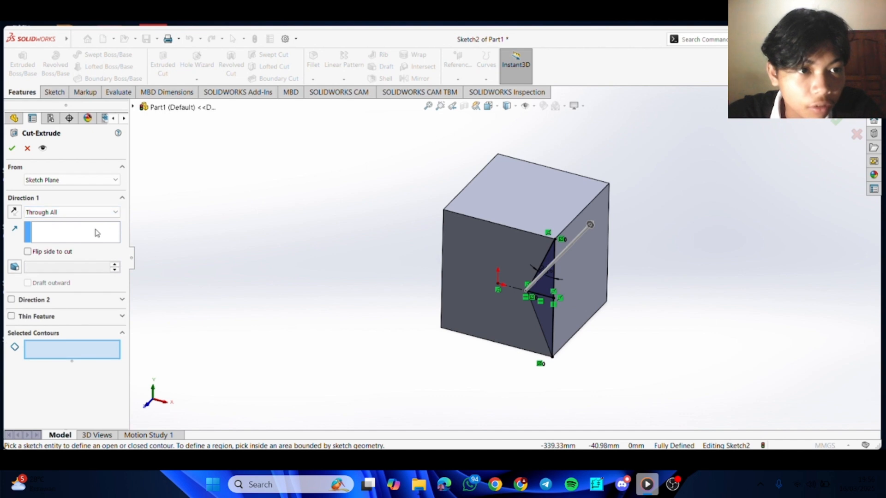
click(552, 311)
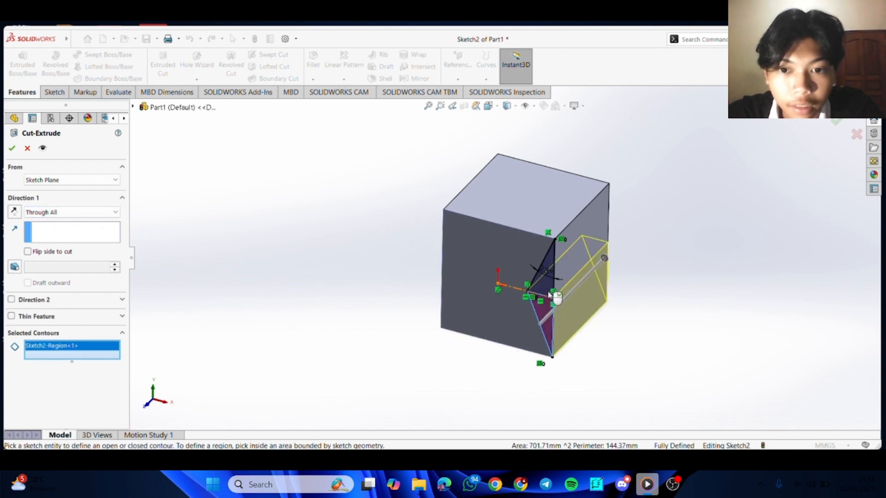
click(551, 288)
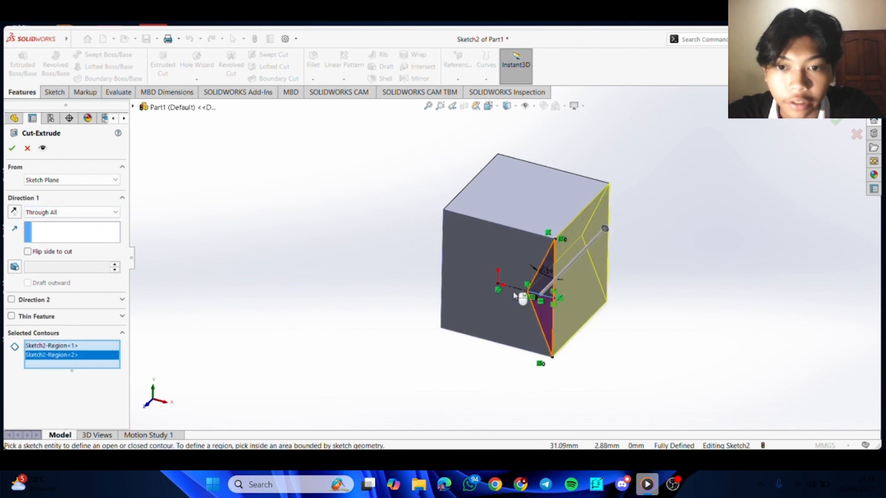
click(14, 149)
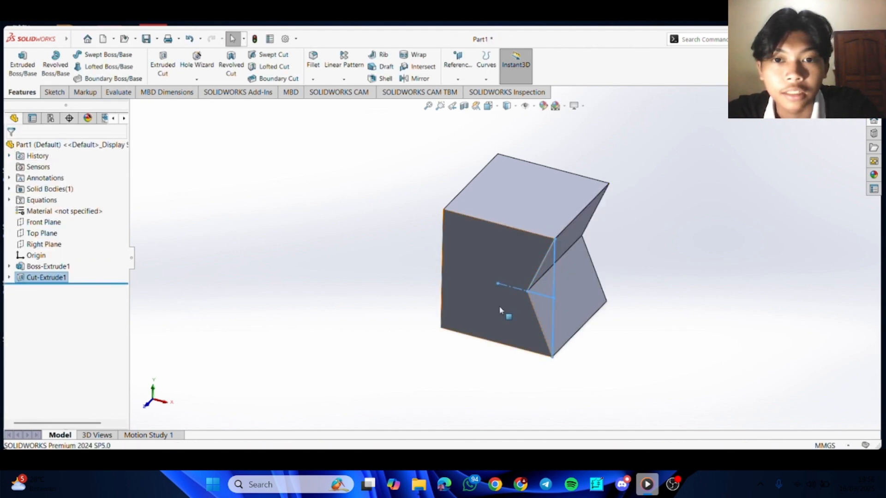
click(693, 351)
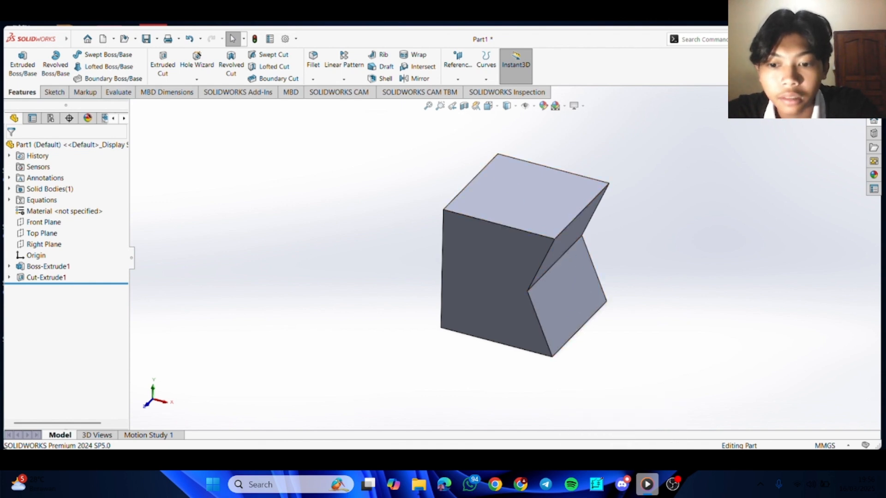
Check the shape in the PDF drawing and circular-pattern the triangular cut about the top face, with 4 equally spaced instances over 360 degrees
key(alt+Tab)
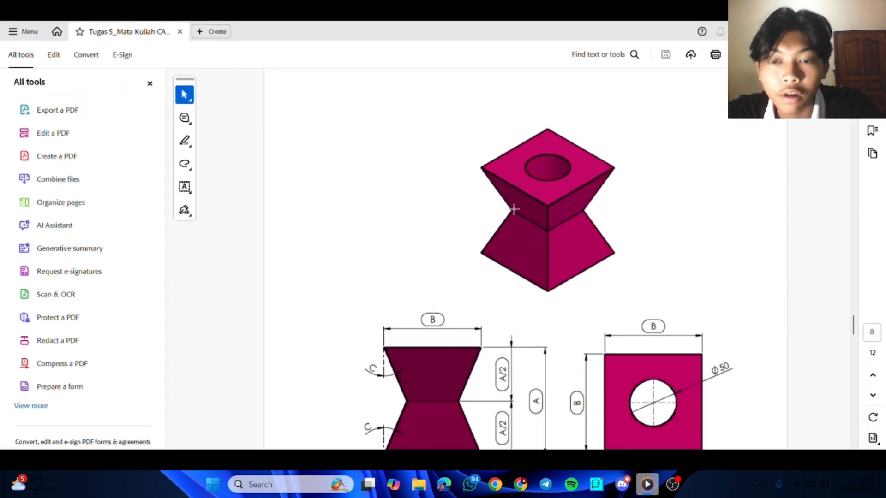
mouse_move(621, 483)
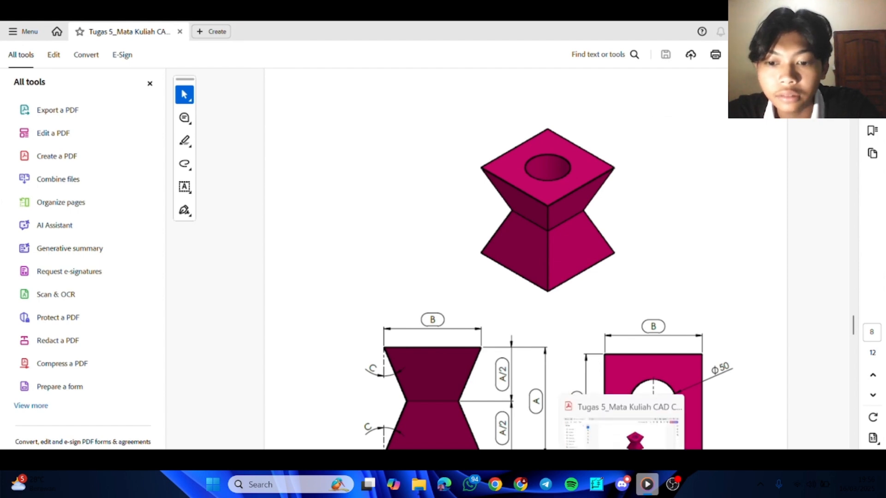
key(alt+Tab)
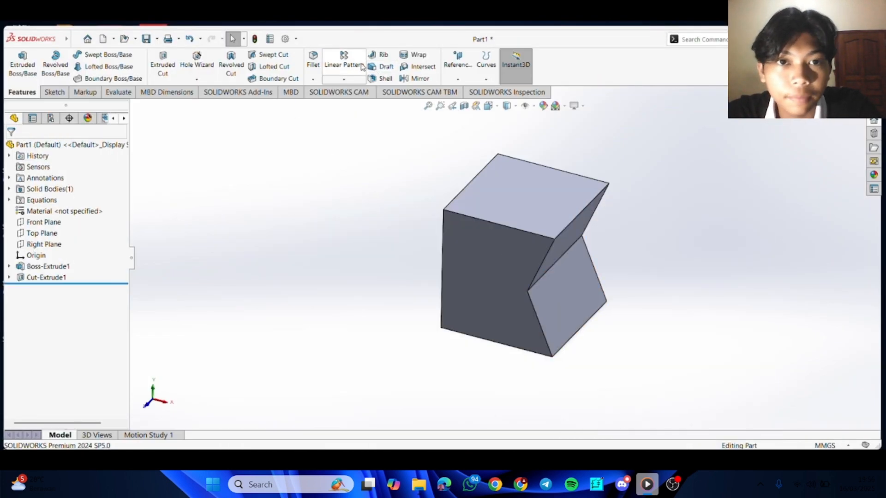
click(343, 81)
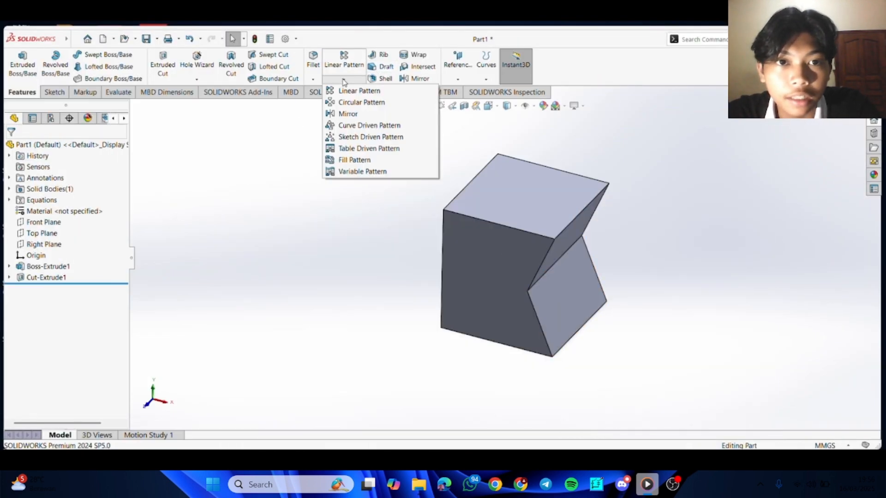
click(344, 102)
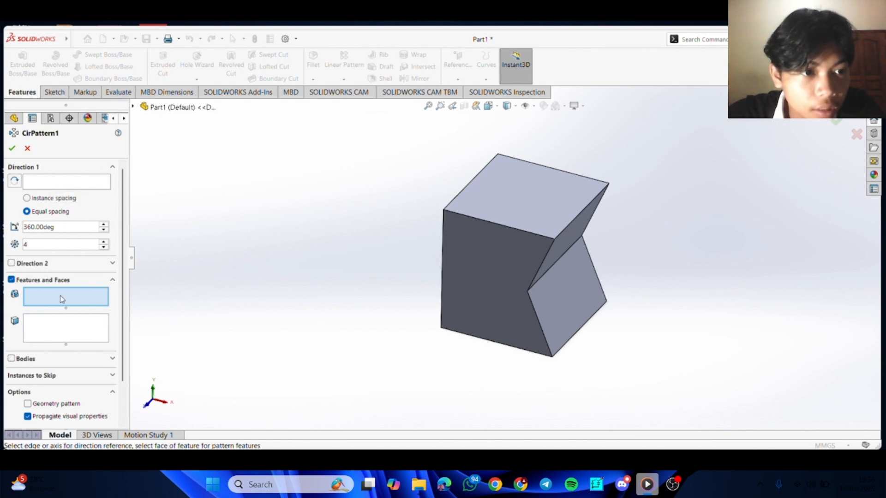
click(133, 108)
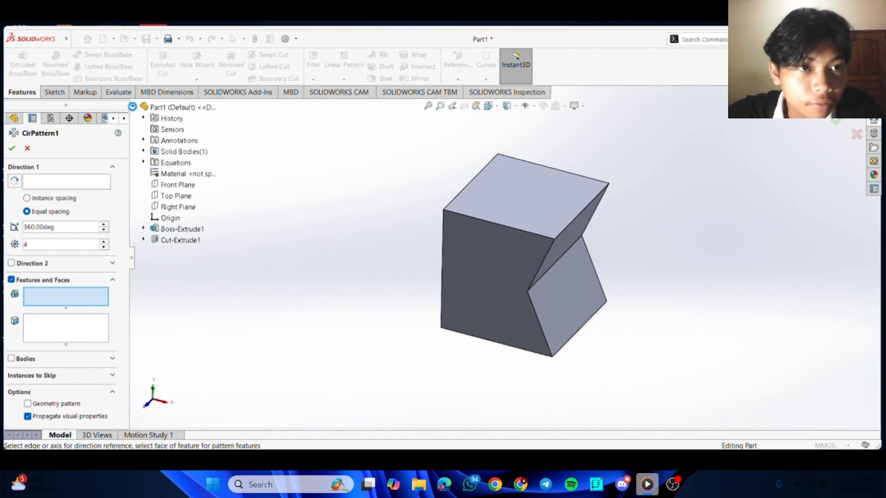
click(170, 242)
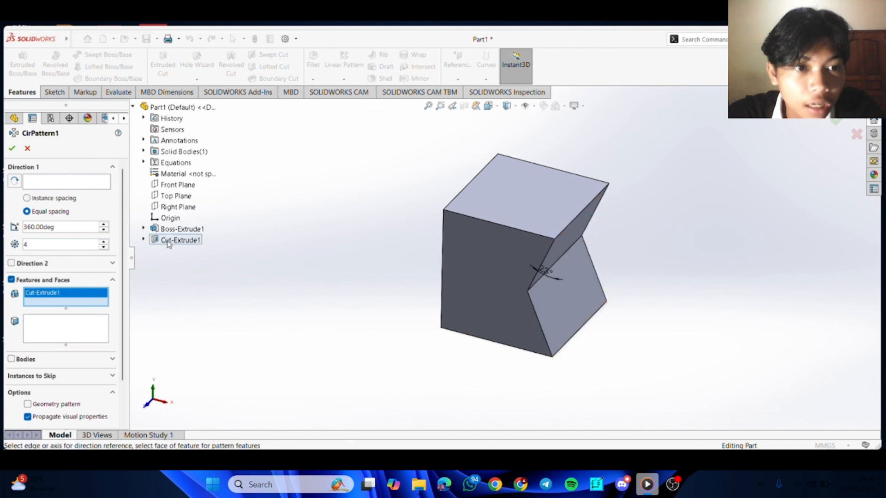
click(65, 180)
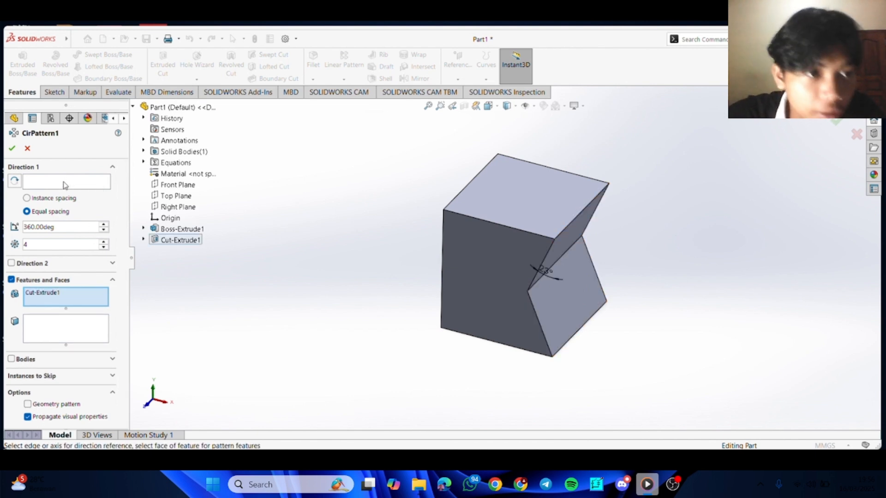
click(549, 210)
middle_drag(554, 212, 507, 157)
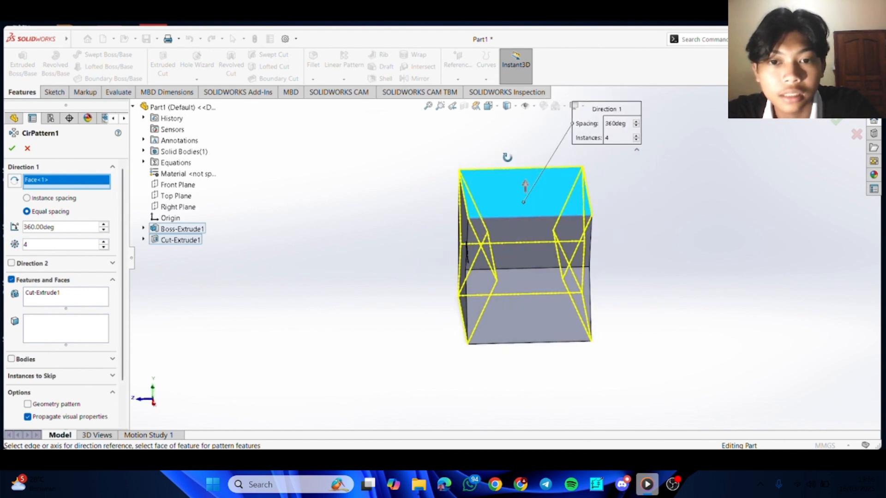
click(12, 148)
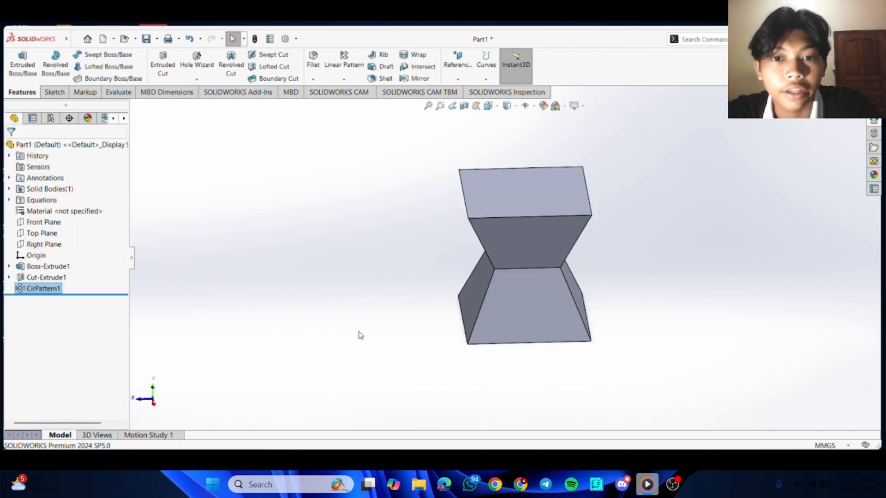
middle_drag(397, 330, 401, 344)
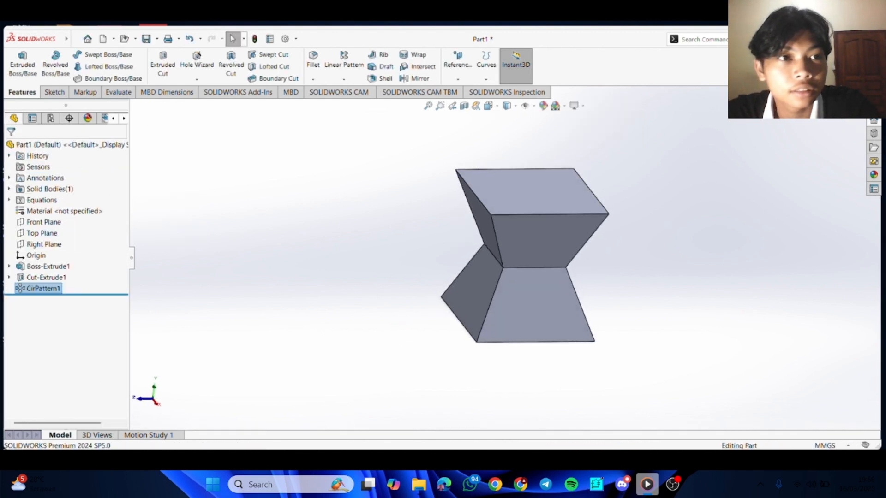
Start a sketch on the part's top face and draw a circle about 32 mm in diameter centred on the origin
click(621, 448)
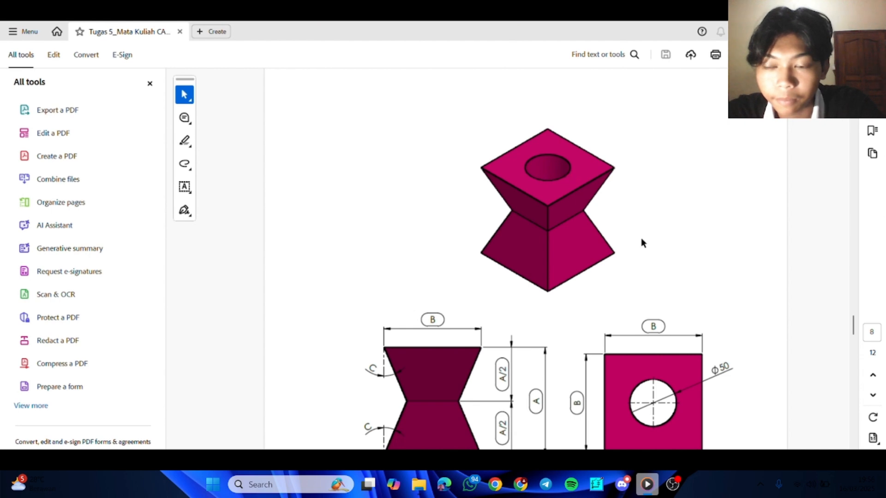
key(alt+Tab)
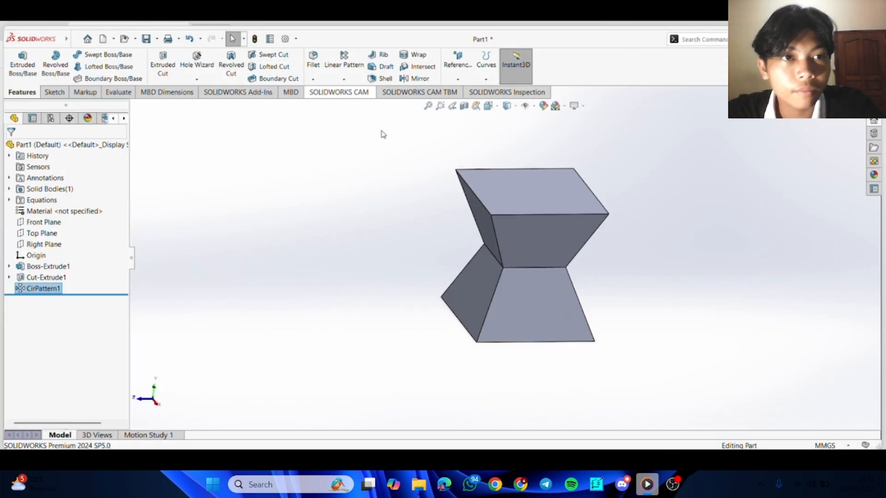
click(529, 200)
right_click(528, 199)
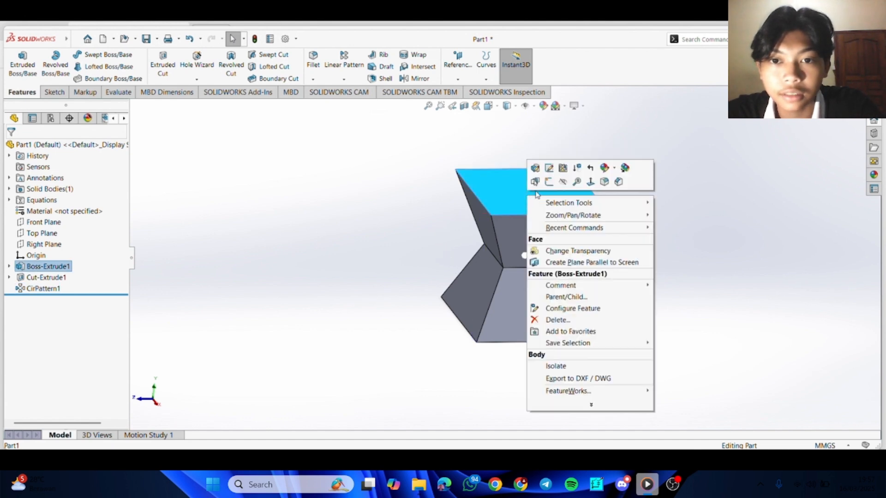
click(544, 182)
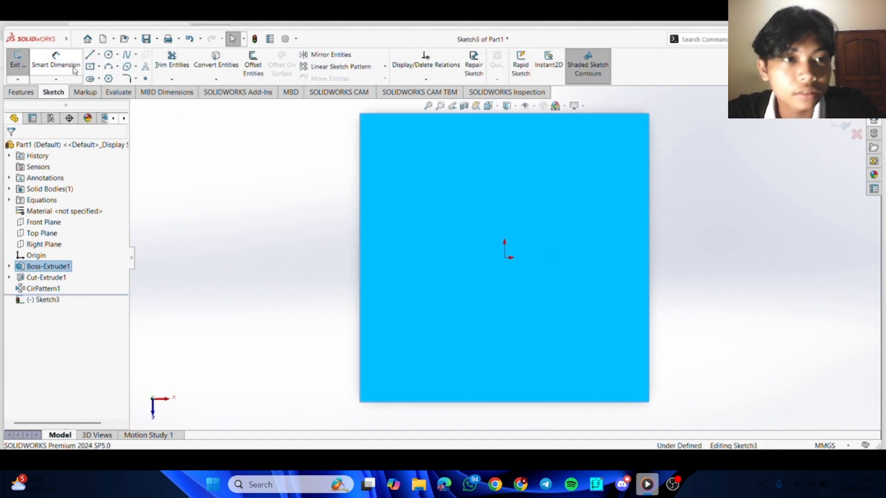
click(117, 54)
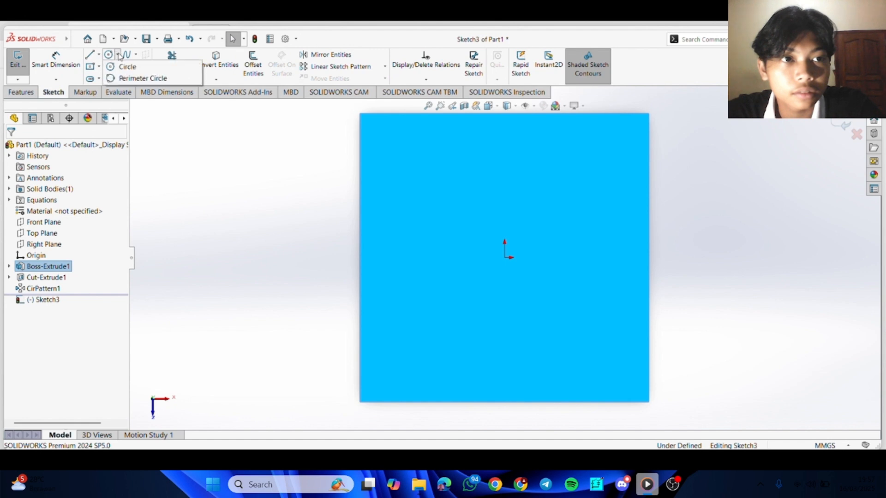
click(119, 65)
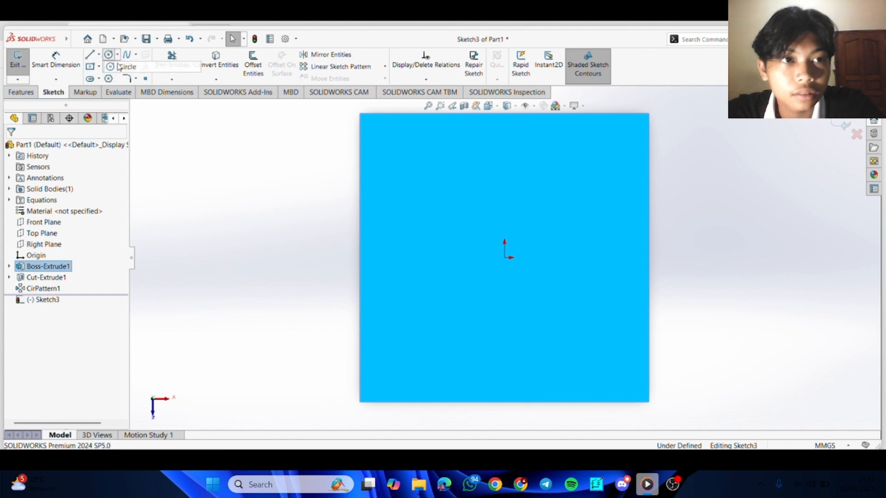
click(504, 257)
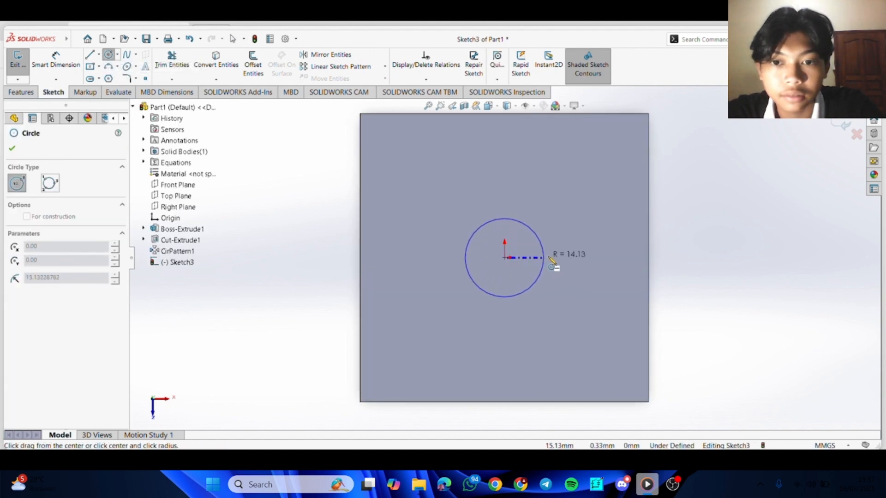
click(545, 272)
Dimension the circle's diameter, check the hole size in the PDF drawing, and set it to 50 mm
click(69, 62)
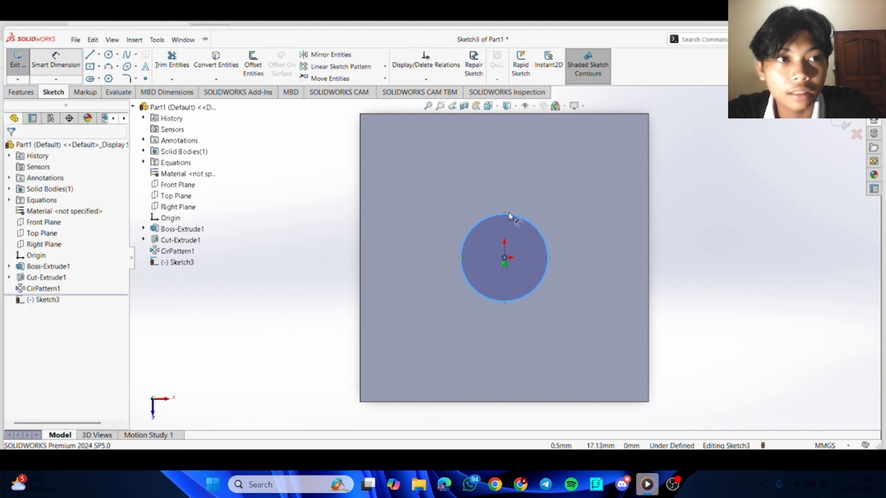
click(544, 237)
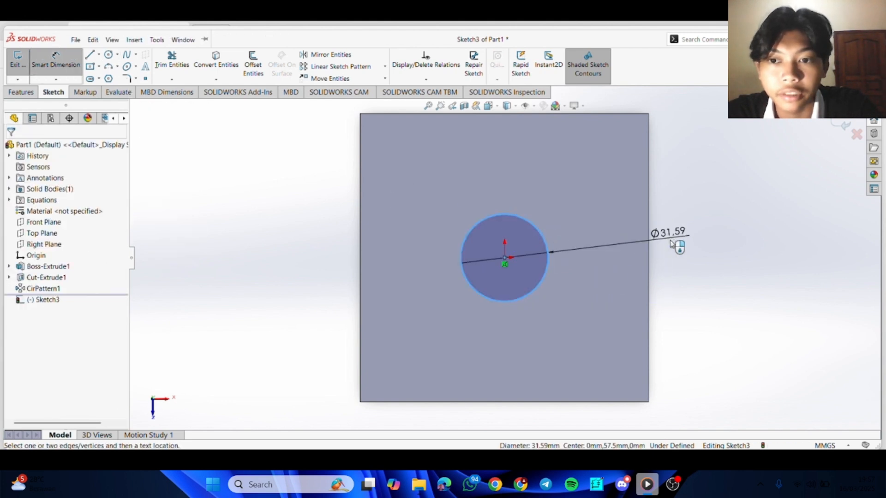
click(666, 249)
click(647, 485)
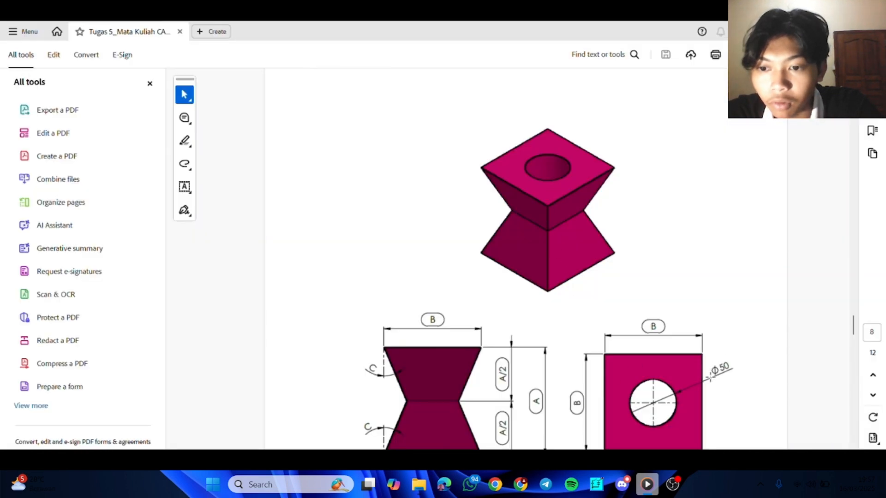
scroll(710, 376, down, 3)
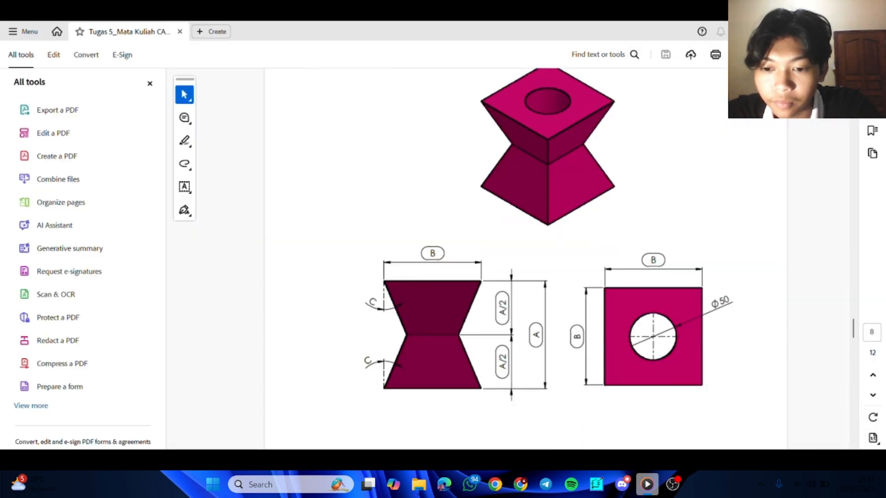
click(819, 30)
click(647, 485)
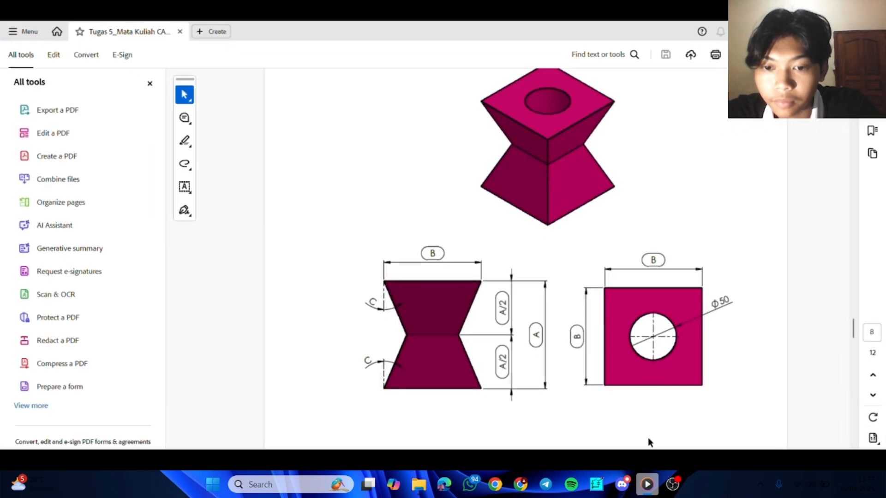
key(alt+Tab)
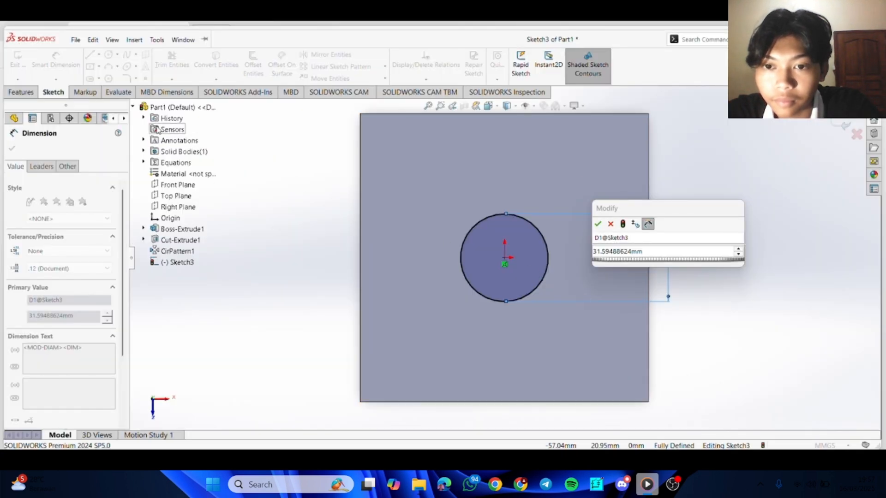
double_click(638, 254)
key(BackSpace)
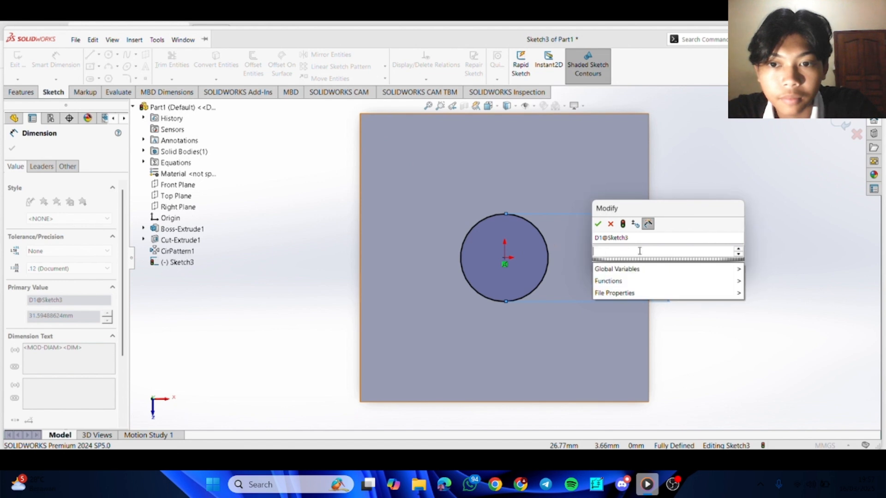
text(50)
key(Return)
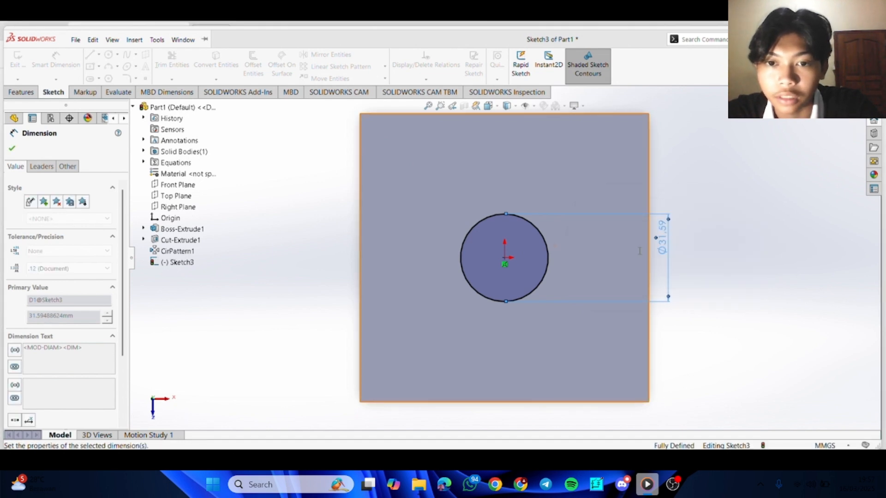
click(271, 168)
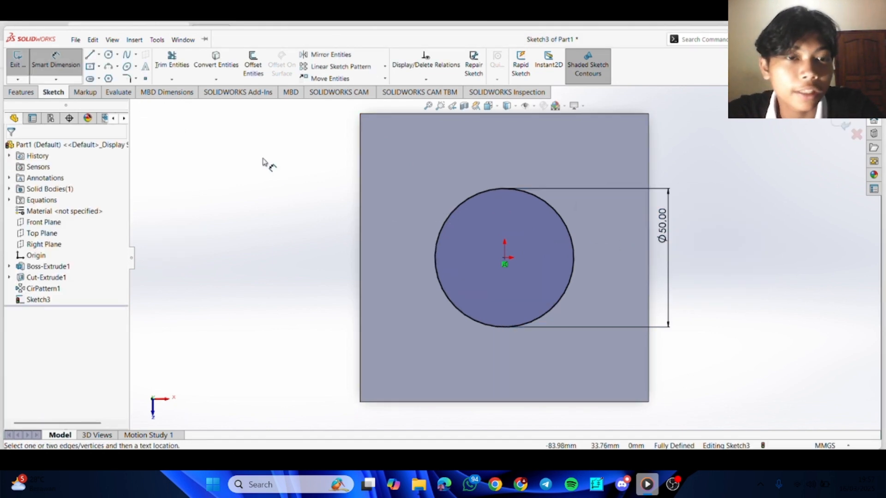
Cut the circle through the whole part with a Through All Extruded Cut
click(24, 93)
click(161, 67)
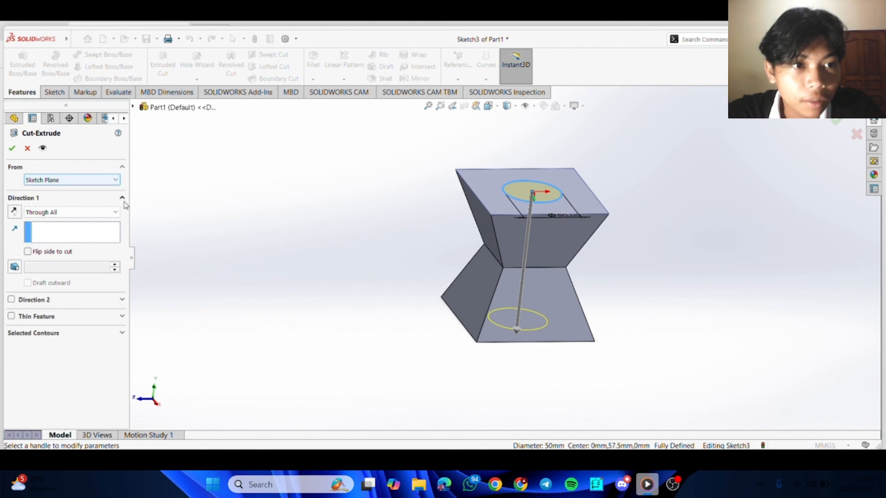
click(100, 212)
click(90, 233)
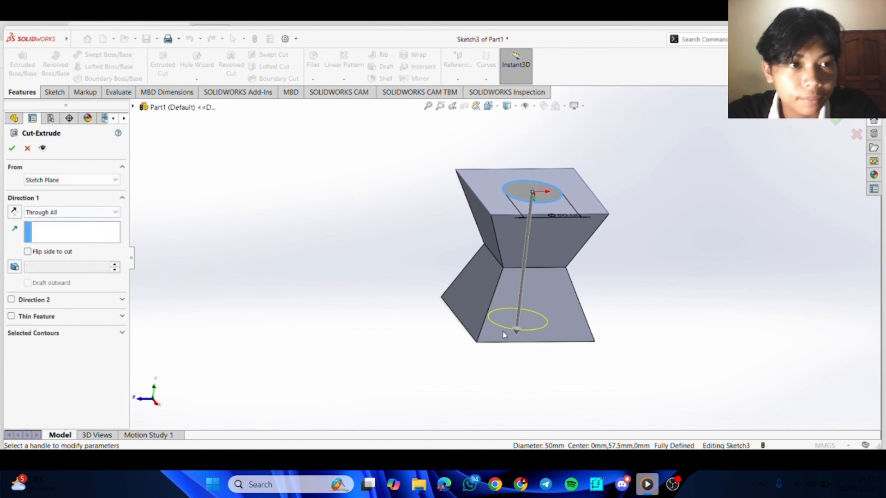
middle_drag(503, 335, 504, 243)
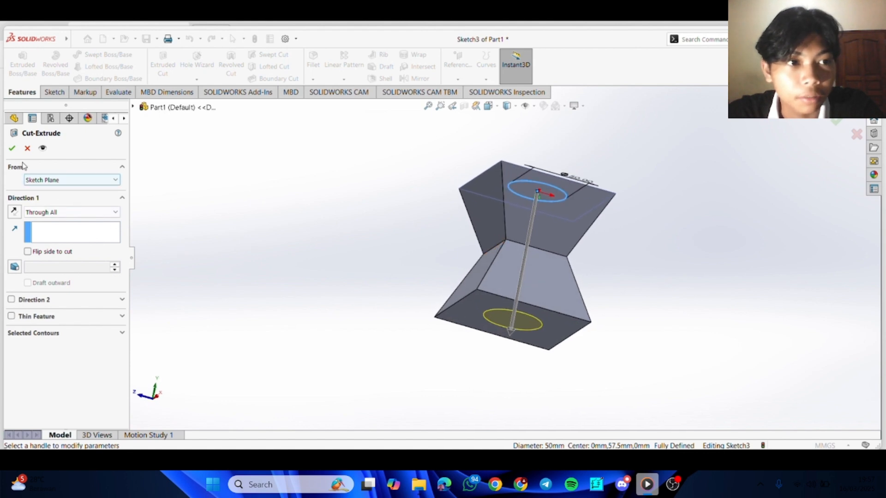
click(12, 148)
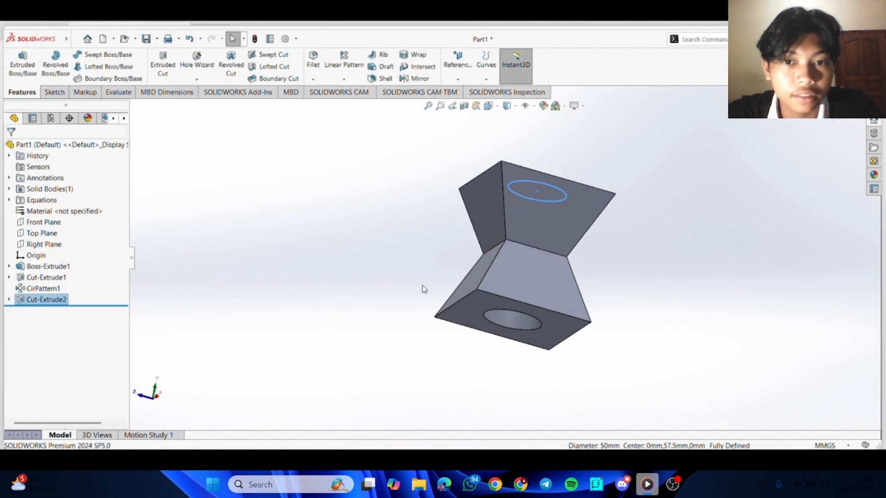
middle_drag(422, 288, 556, 326)
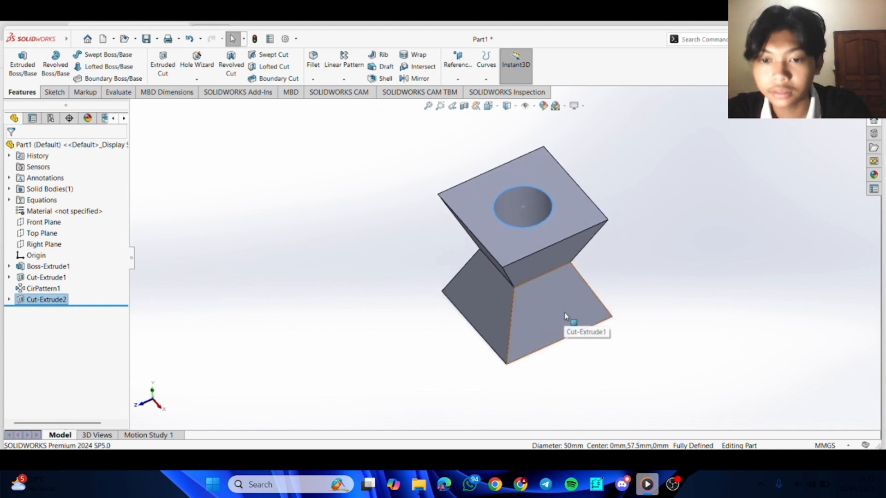
Check the material specification in the PDF assignment and assign Cast Stainless Steel from the steel library to the part
mouse_move(623, 484)
click(620, 433)
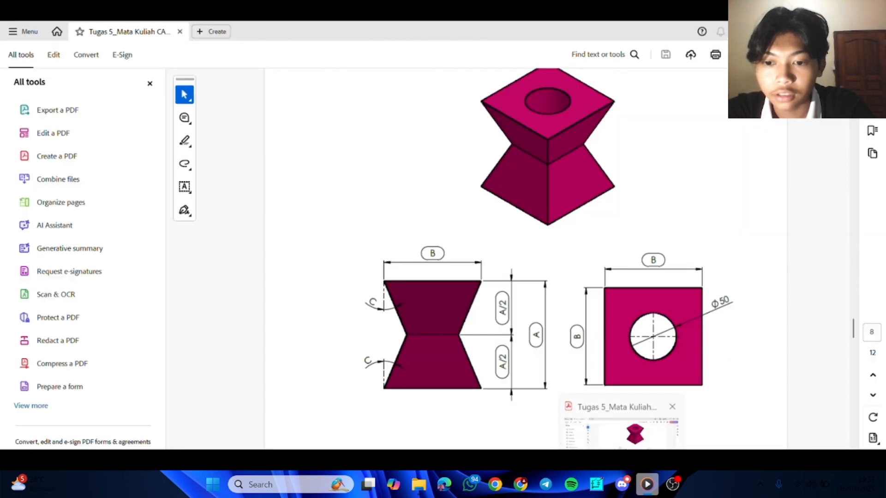
scroll(567, 329, up, 5)
scroll(567, 329, up, 10)
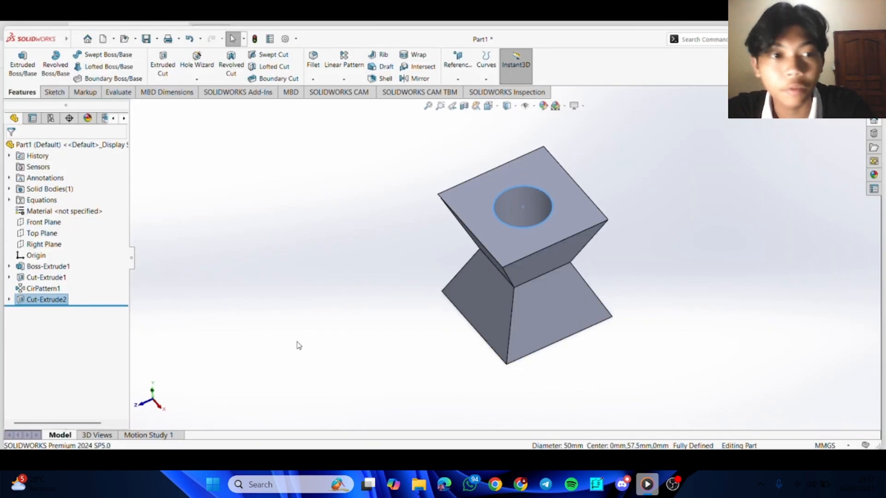
right_click(54, 211)
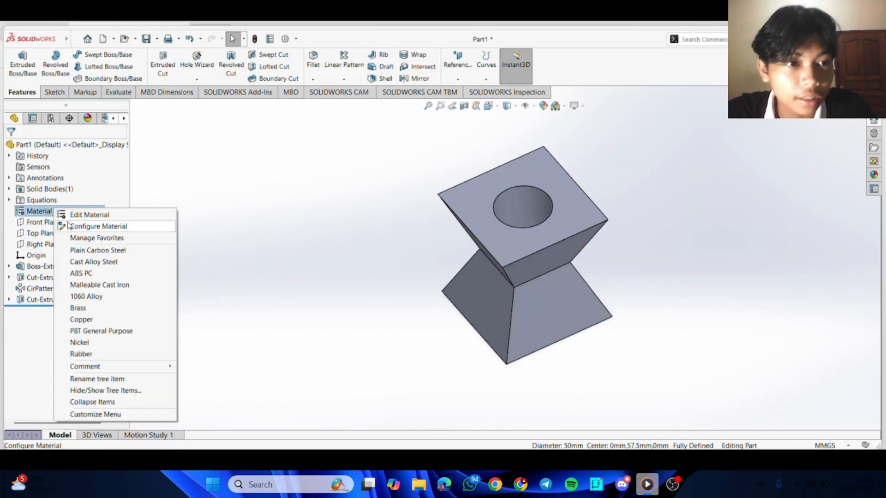
click(68, 217)
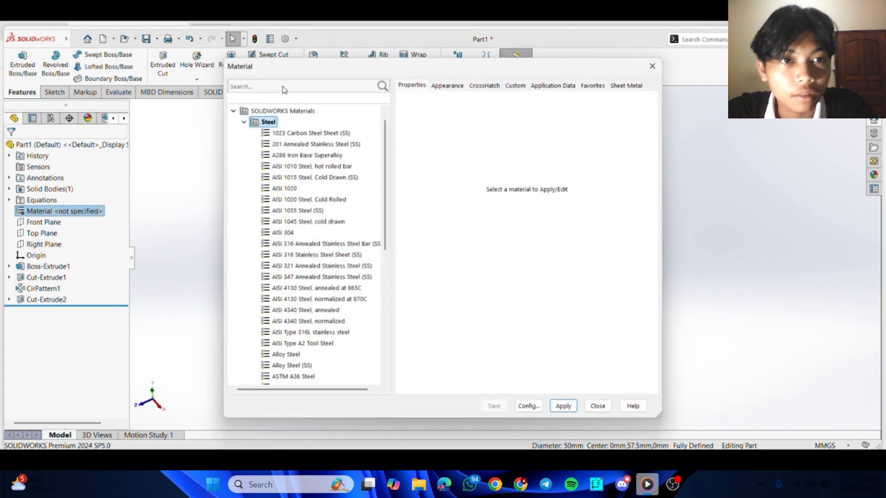
click(282, 87)
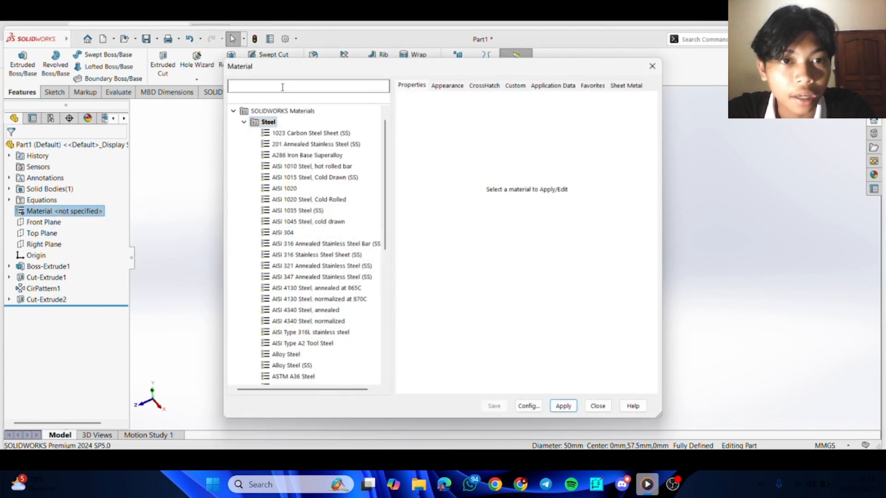
text(cas)
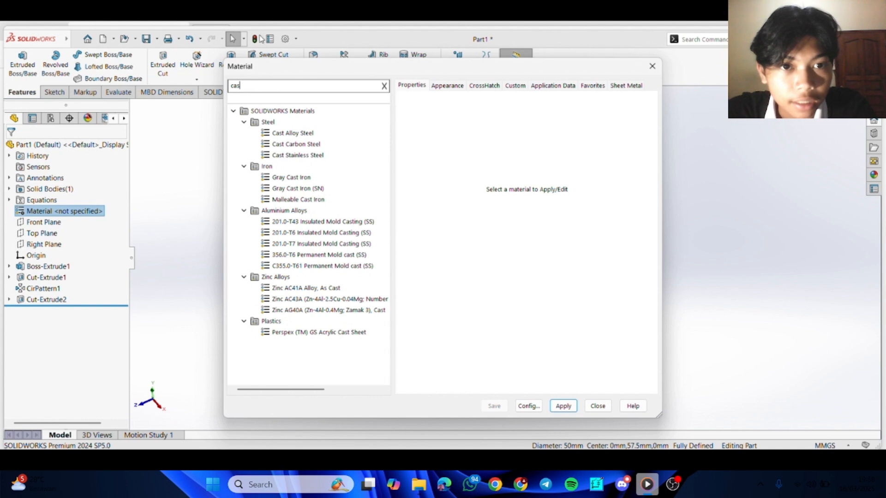
click(302, 155)
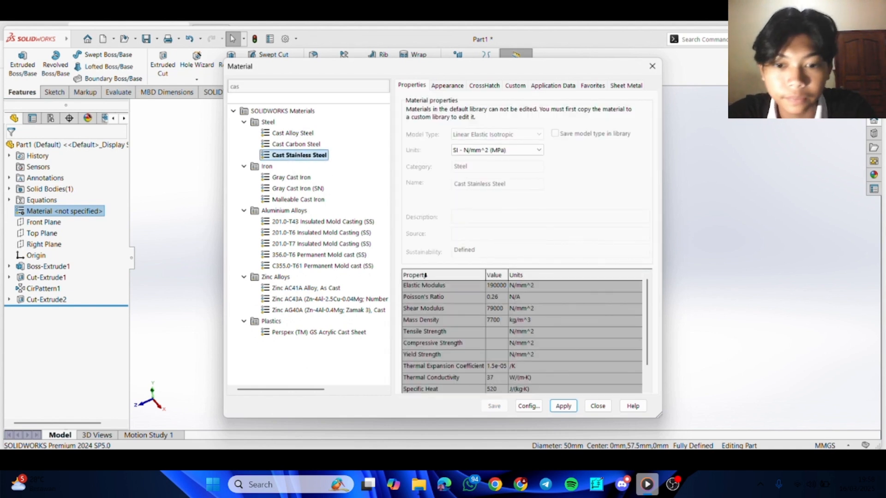
click(562, 406)
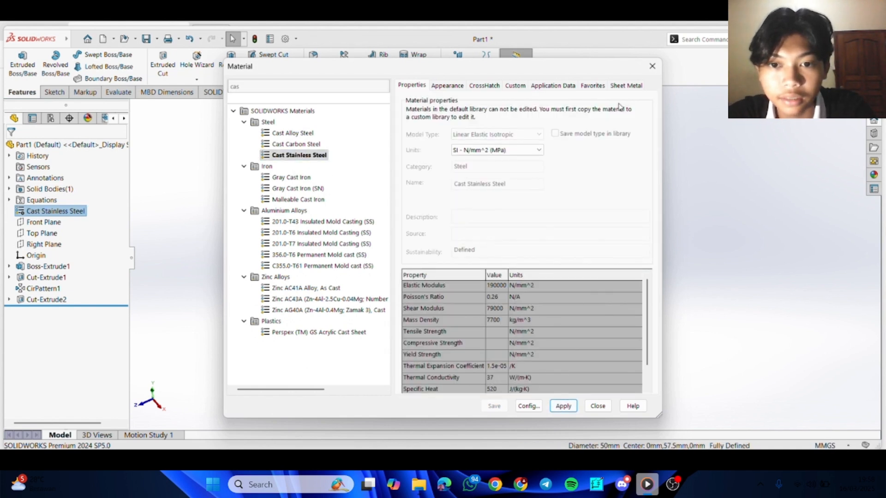
click(660, 67)
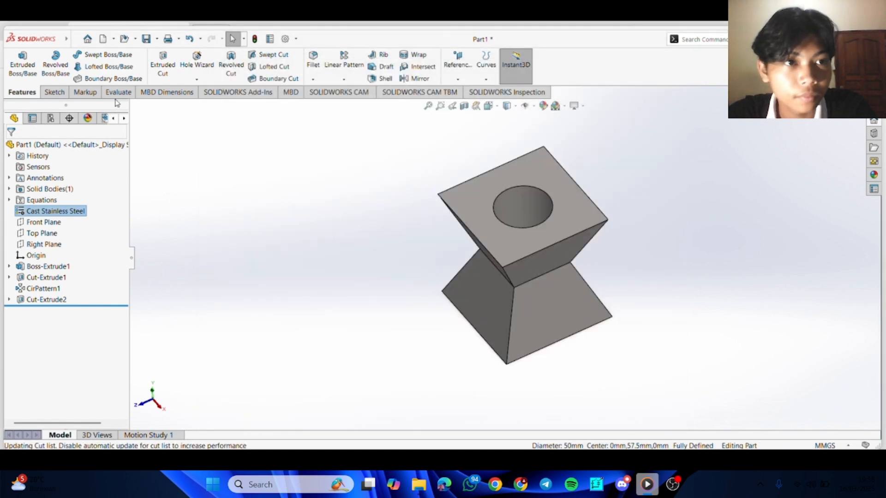
Evaluate the part's mass properties and, after checking the PDF's specifications, use custom units with 4 decimal places
click(119, 92)
click(111, 64)
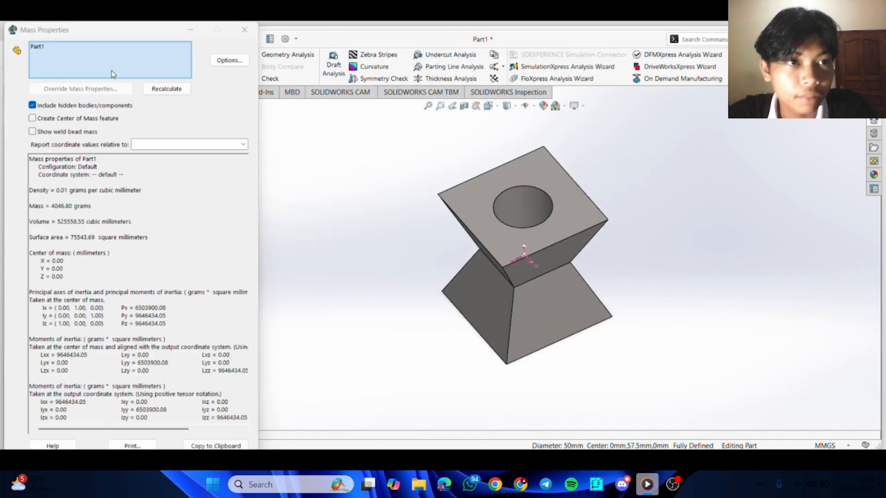
click(229, 59)
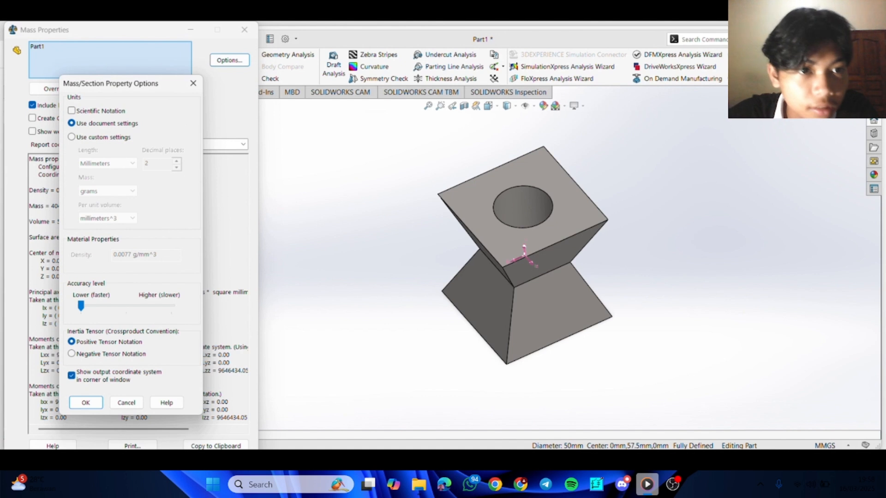
key(alt+Tab)
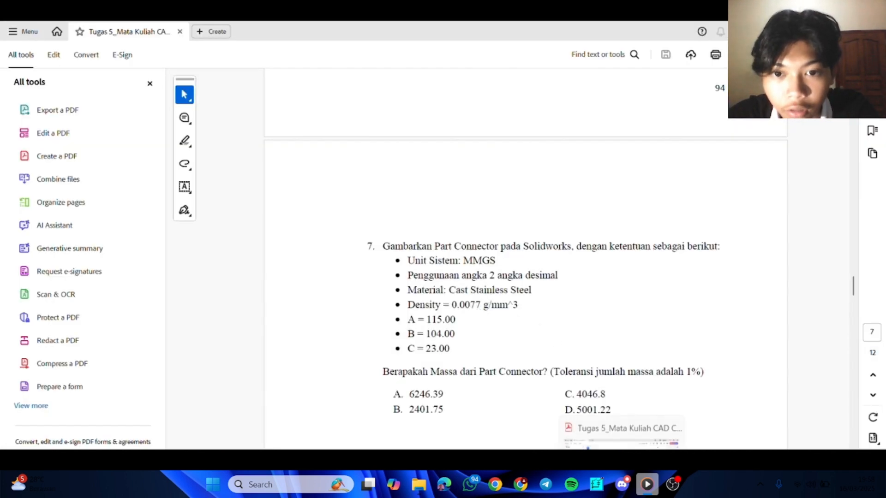
click(622, 484)
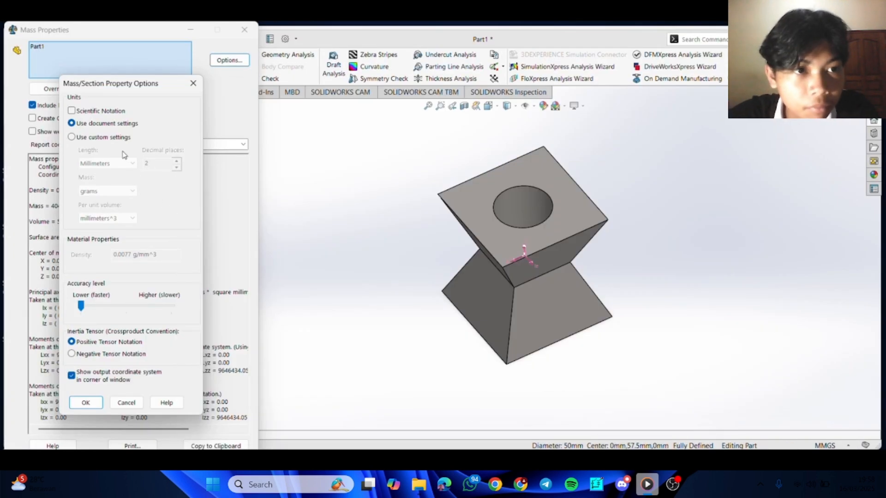
click(106, 138)
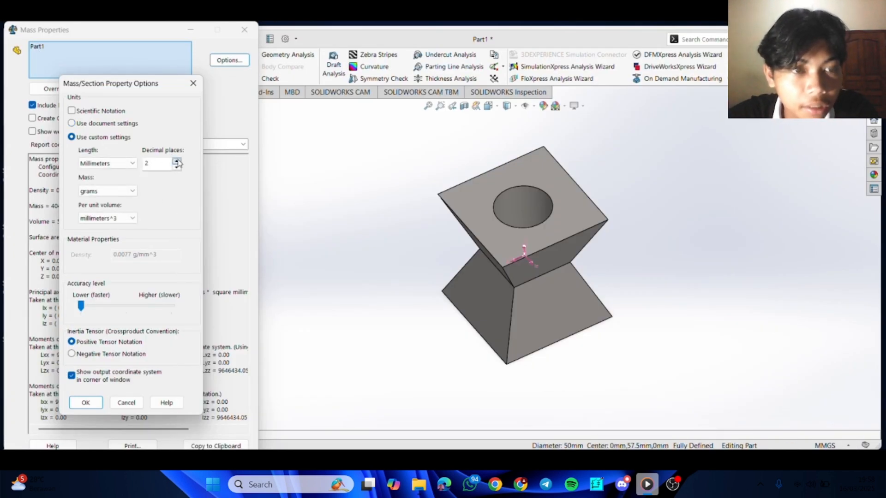
click(176, 160)
click(176, 161)
click(86, 402)
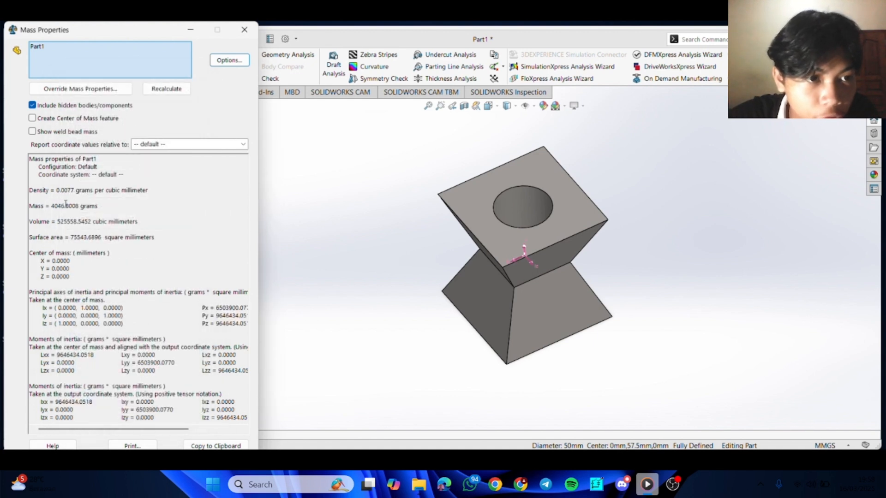
Compare the part's calculated mass with the answer choices for question 7 in the PDF assignment
drag(51, 206, 77, 207)
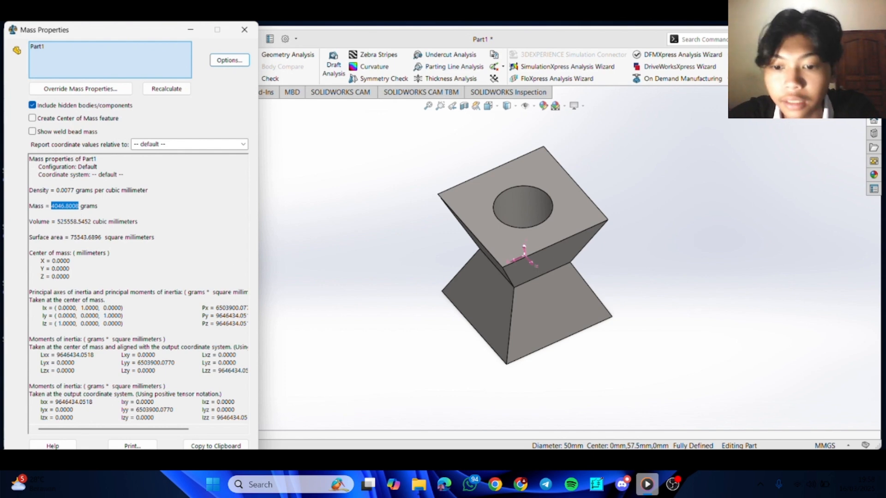
key(alt+Tab)
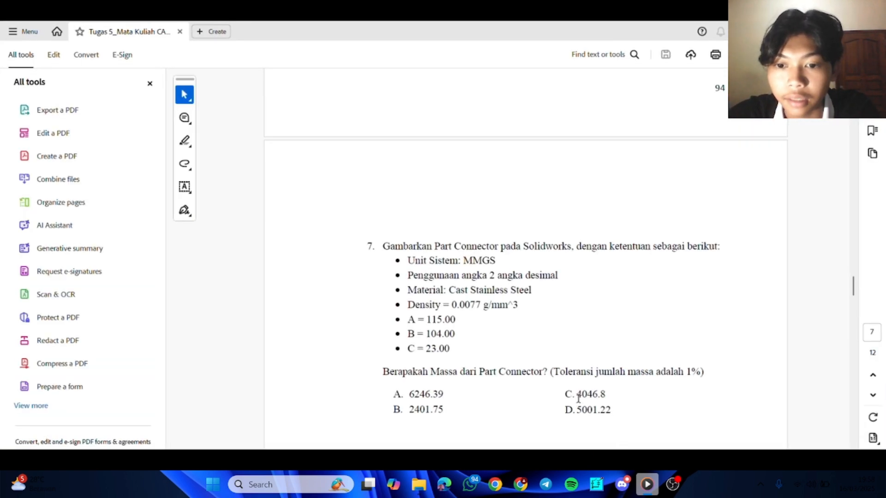
drag(577, 398, 608, 396)
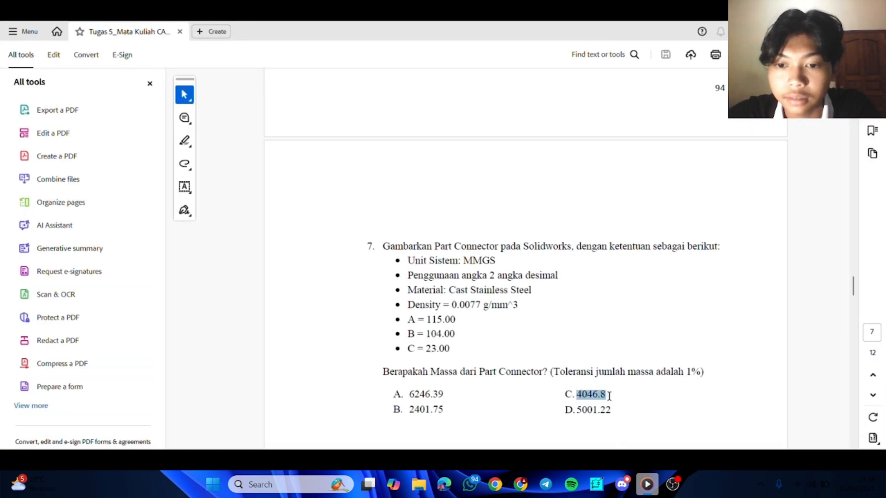
click(625, 420)
Dismiss the file-sharing prompt and examine question 8's requirements and drawing of the modified Connector in the PDF
scroll(623, 419, down, 5)
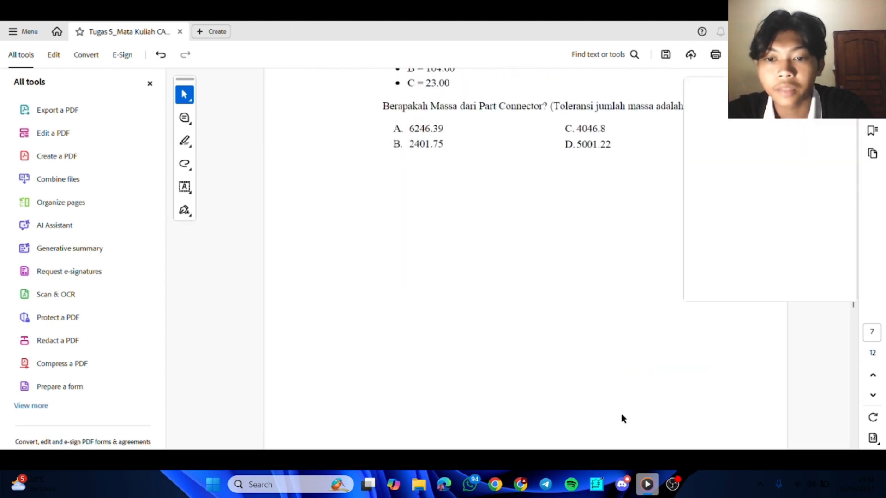
scroll(618, 411, down, 20)
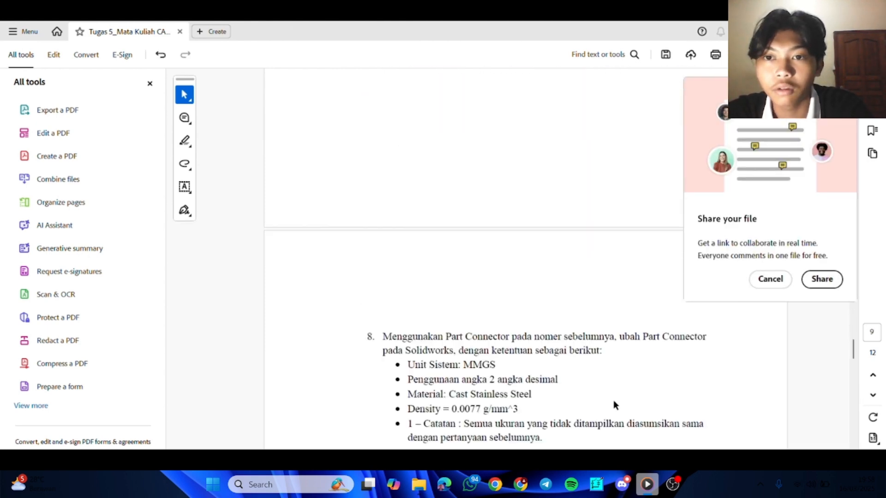
scroll(613, 403, down, 5)
click(770, 279)
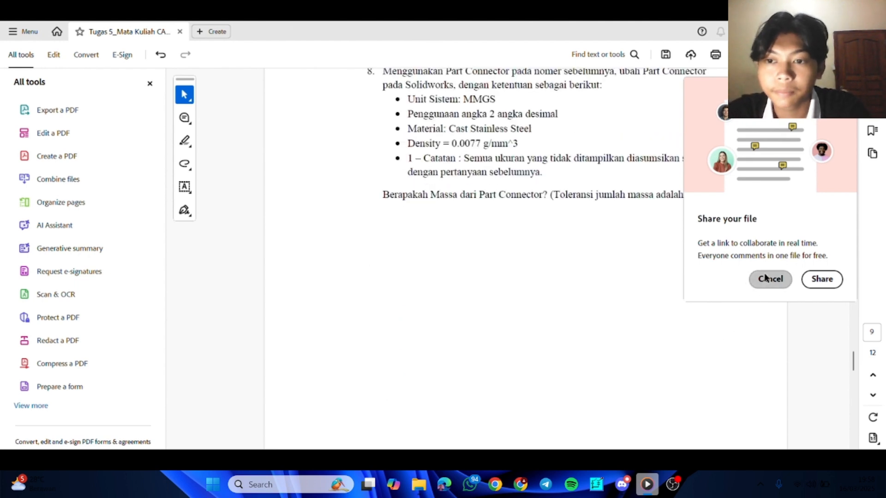
scroll(669, 311, down, 10)
scroll(660, 330, down, 4)
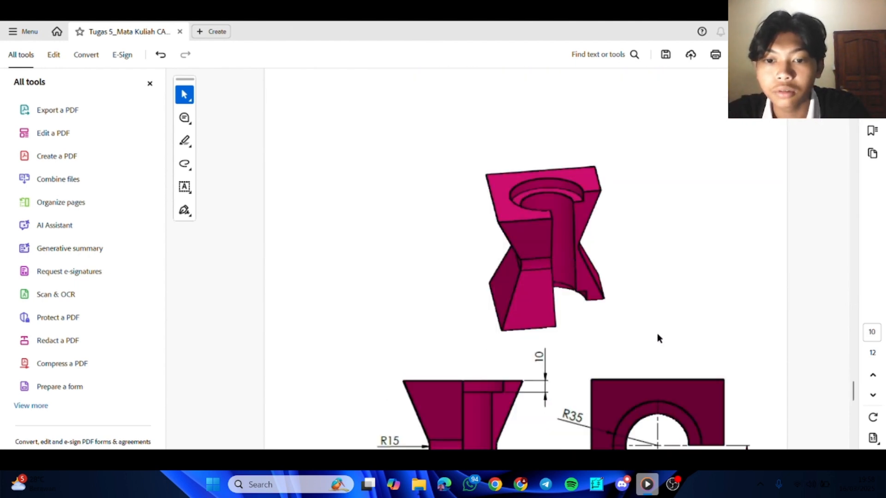
scroll(655, 333, down, 1)
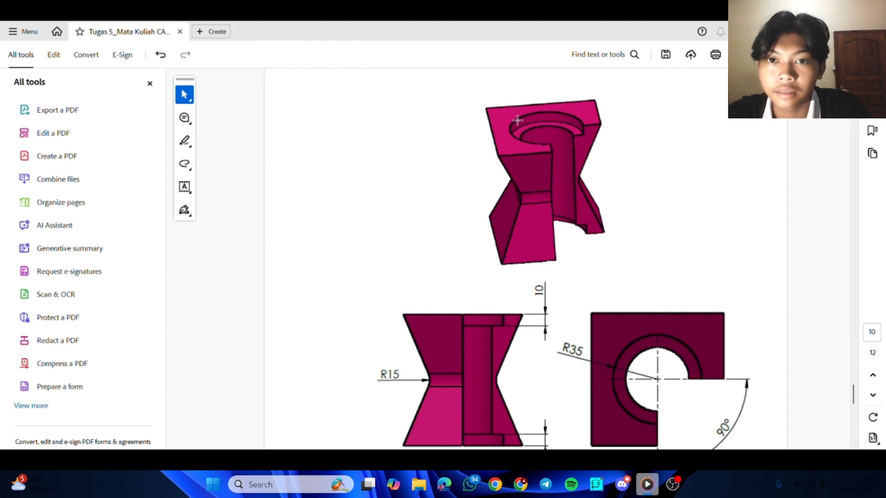
Return to SOLIDWORKS, close the mass properties, and start a sketch on the part's top face, viewed normal to the Top Plane
key(alt+Tab)
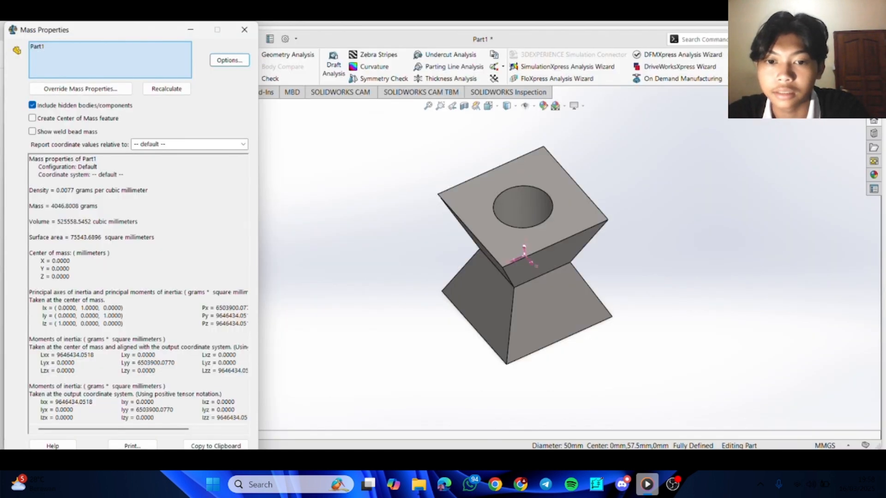
click(245, 30)
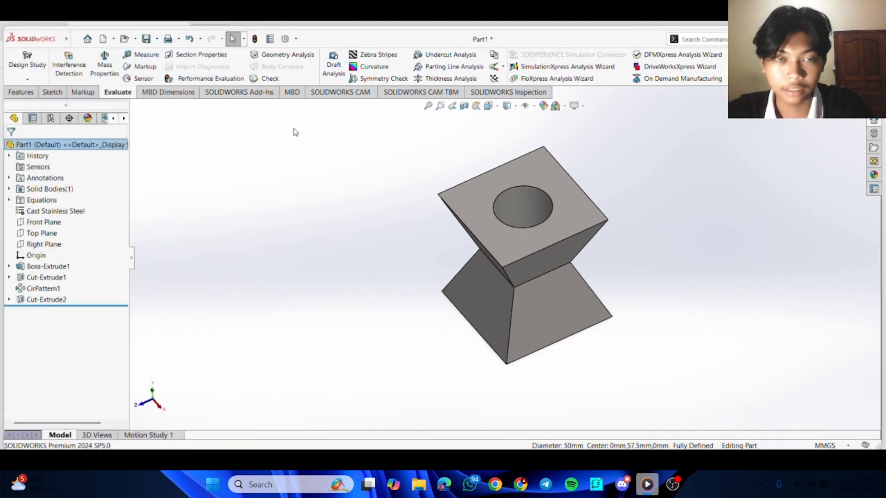
click(54, 92)
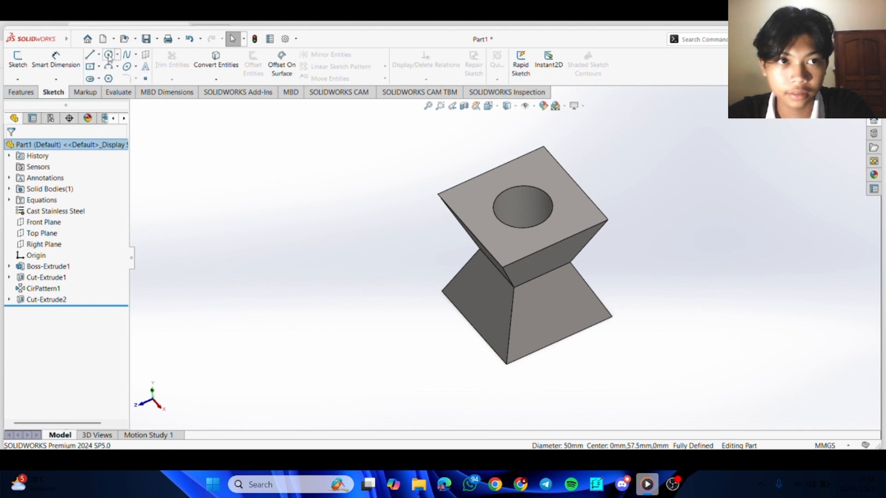
right_click(469, 206)
click(486, 192)
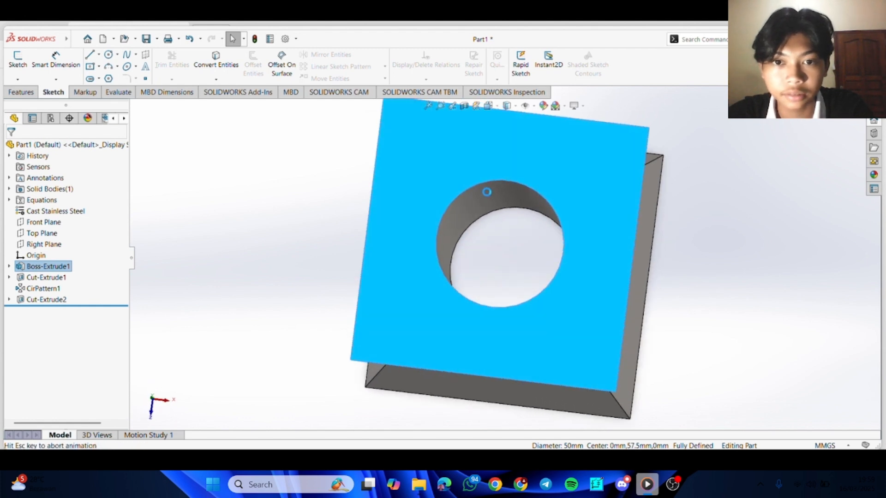
click(52, 234)
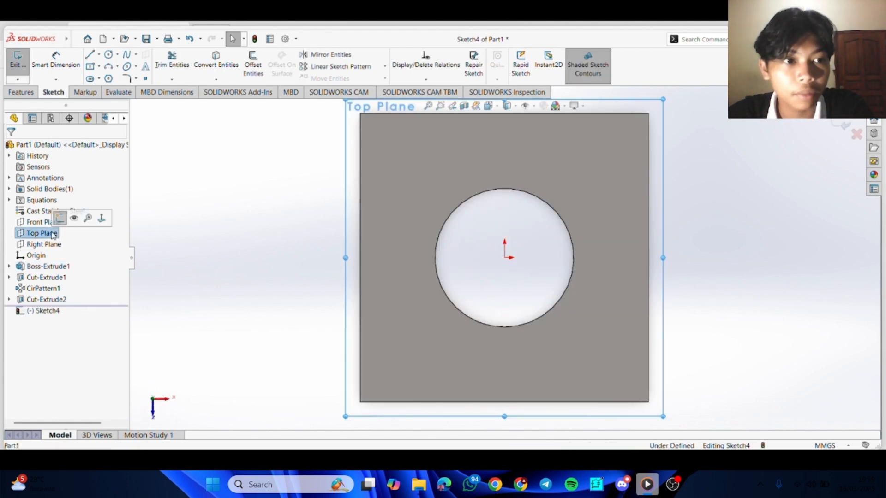
click(102, 219)
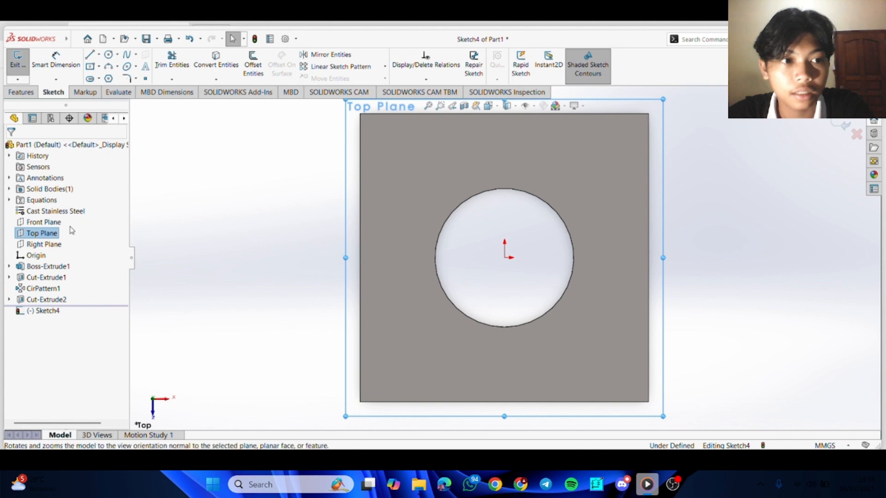
click(43, 313)
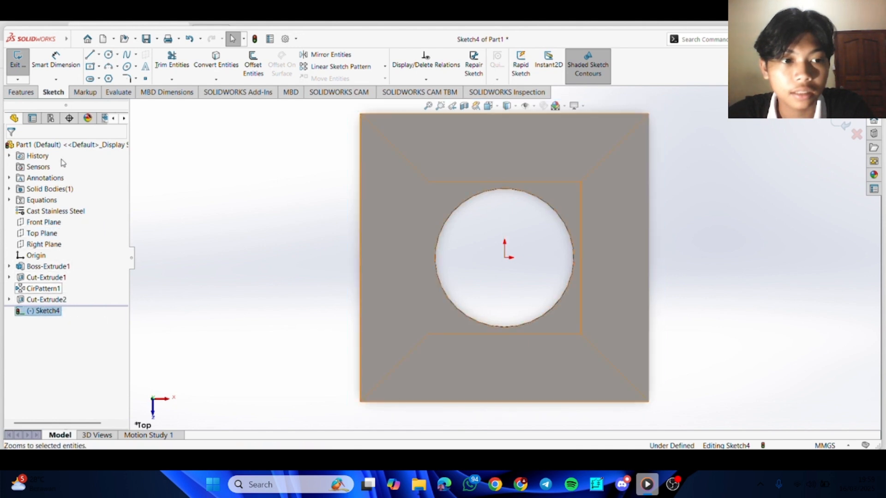
Check the counterbore radius in the PDF drawing and sketch a circle about 34.6 mm in radius centred on the origin
click(107, 55)
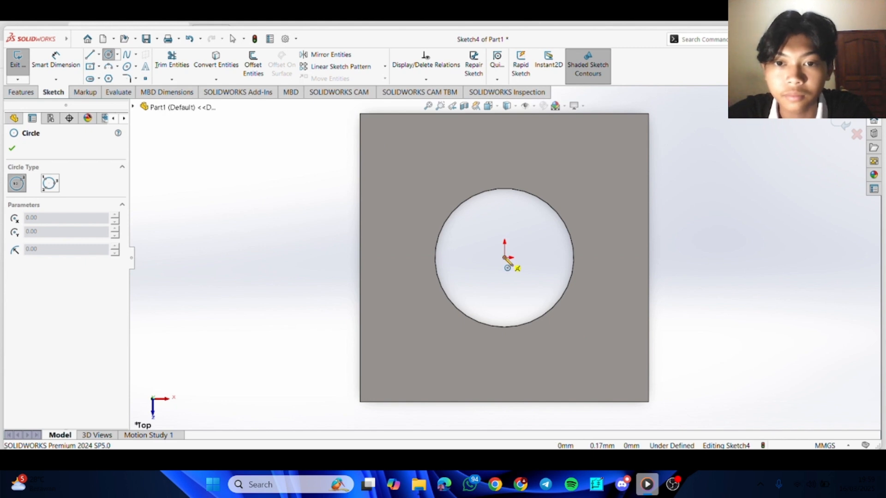
click(612, 424)
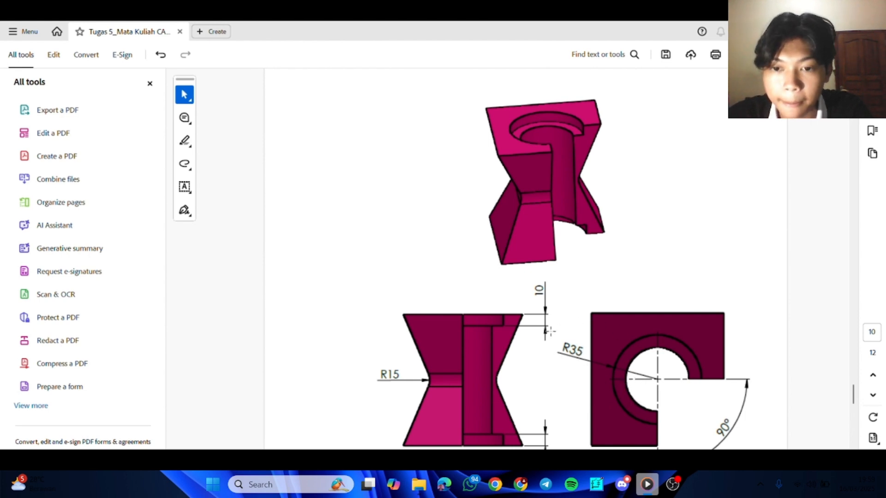
click(621, 483)
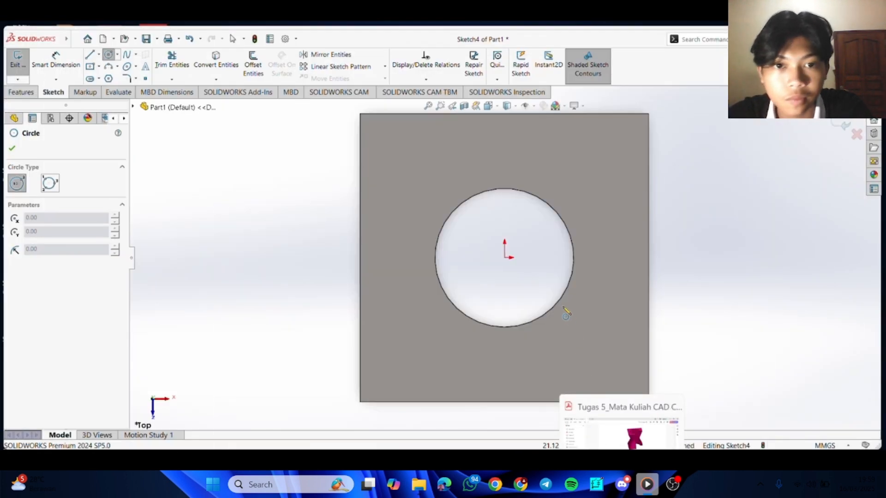
click(505, 257)
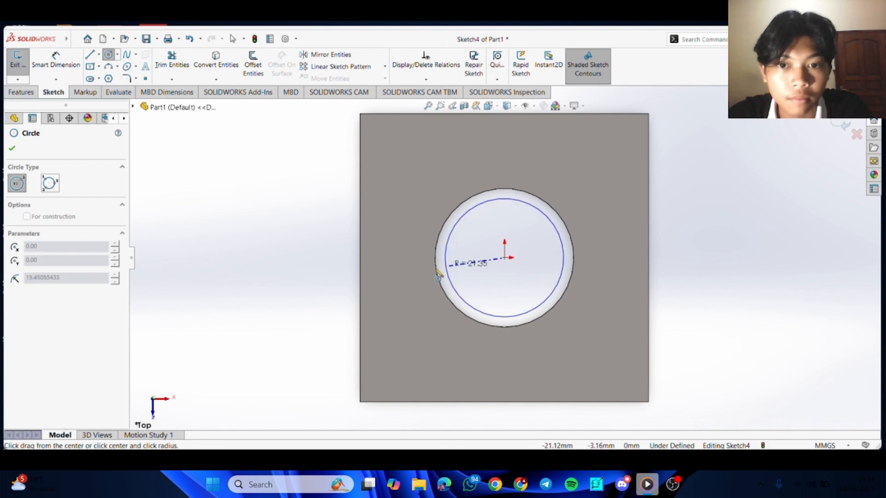
click(410, 258)
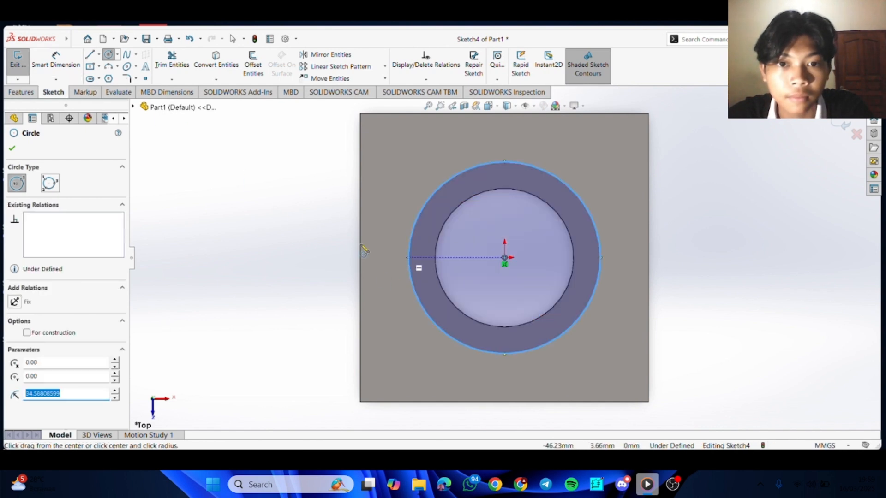
Dimension the circle centred on the origin with a diameter of 70 mm
click(56, 64)
click(410, 245)
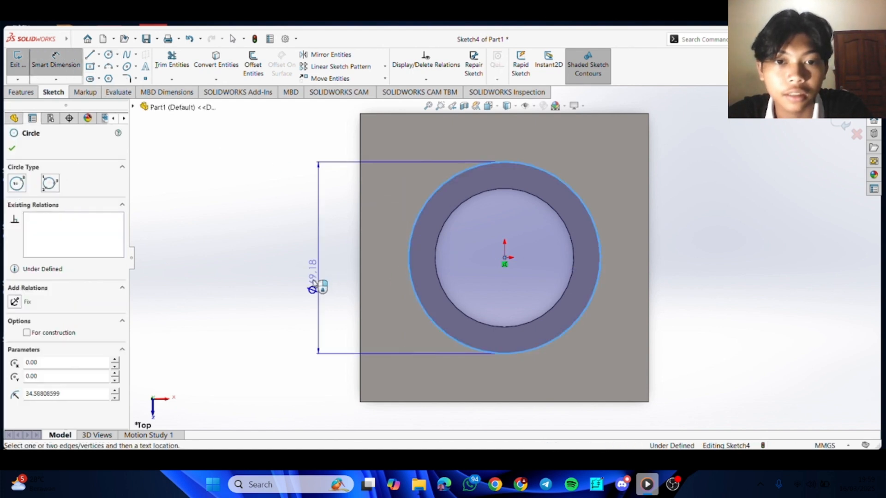
click(296, 287)
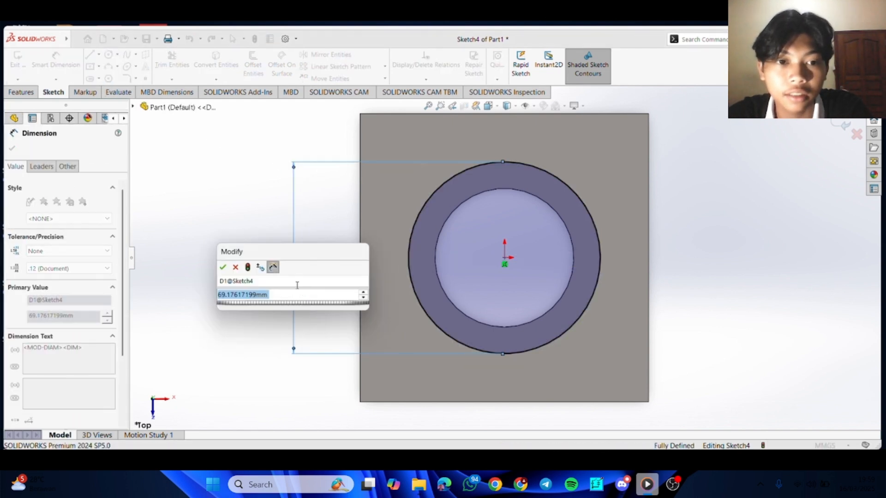
text(70)
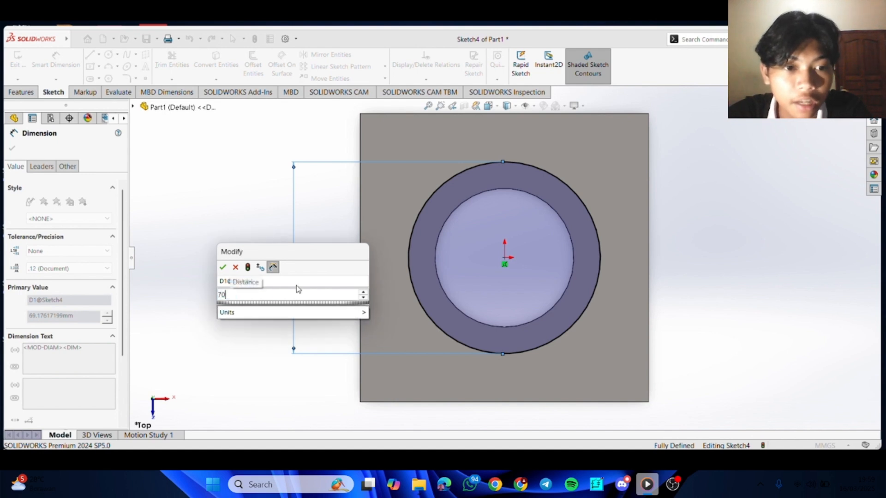
key(Return)
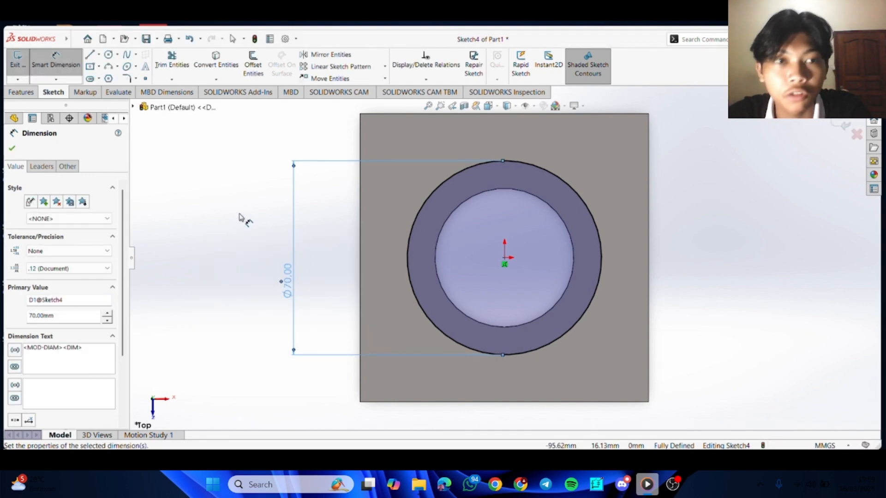
click(239, 218)
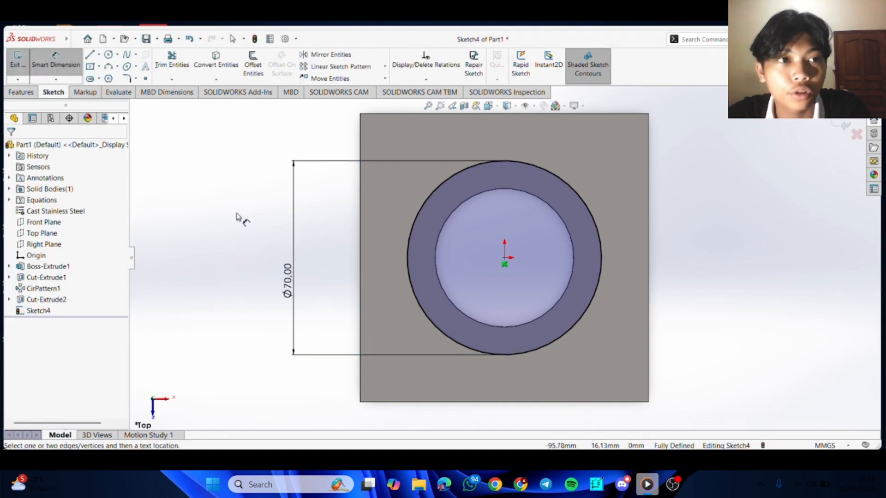
Check the counterbore depth in the PDF drawing and cut the 70 mm circle as a blind Extruded Cut 10 mm deep
click(31, 93)
click(162, 67)
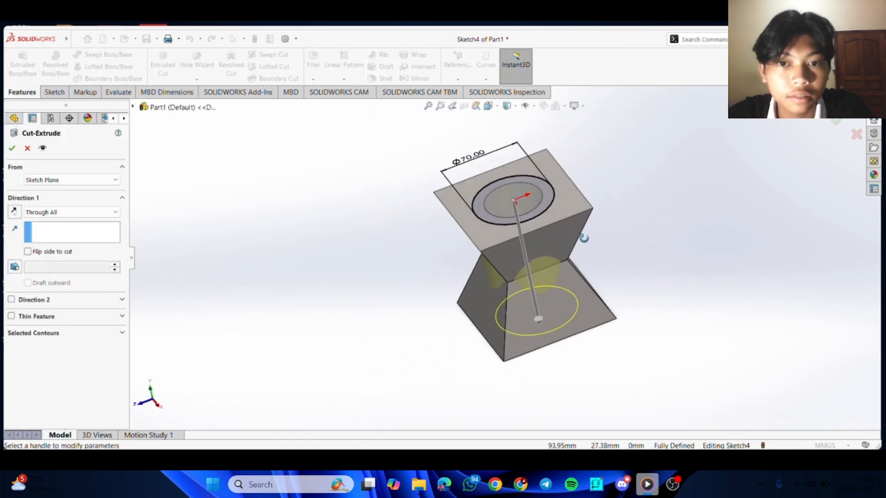
click(116, 212)
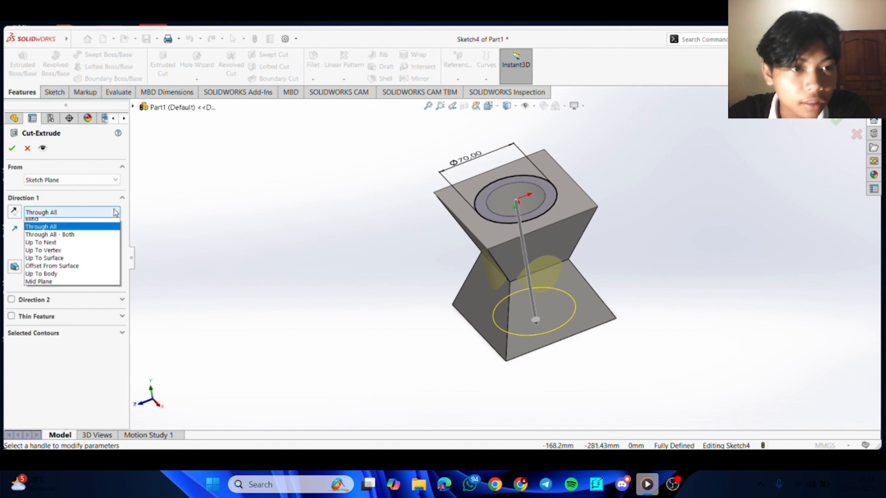
click(90, 227)
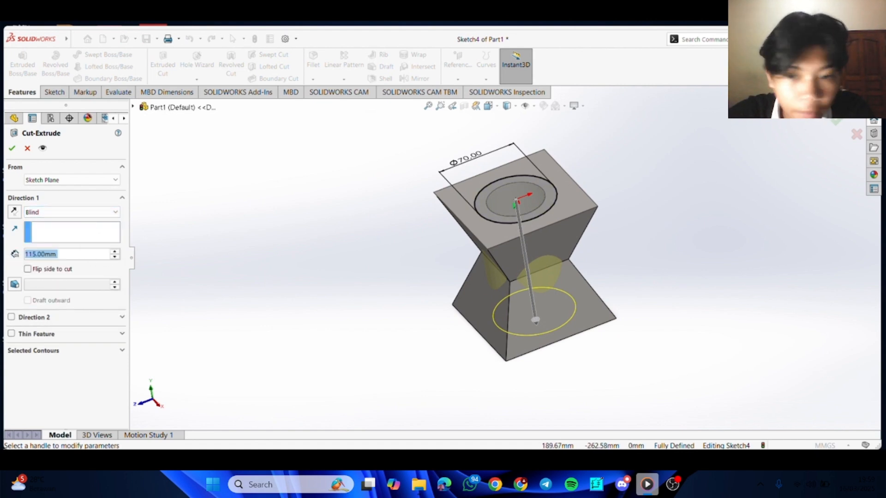
click(606, 445)
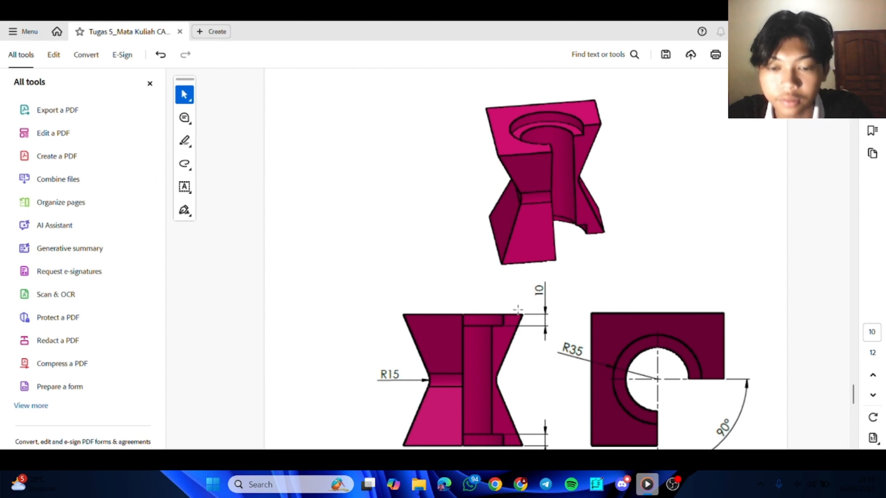
click(622, 480)
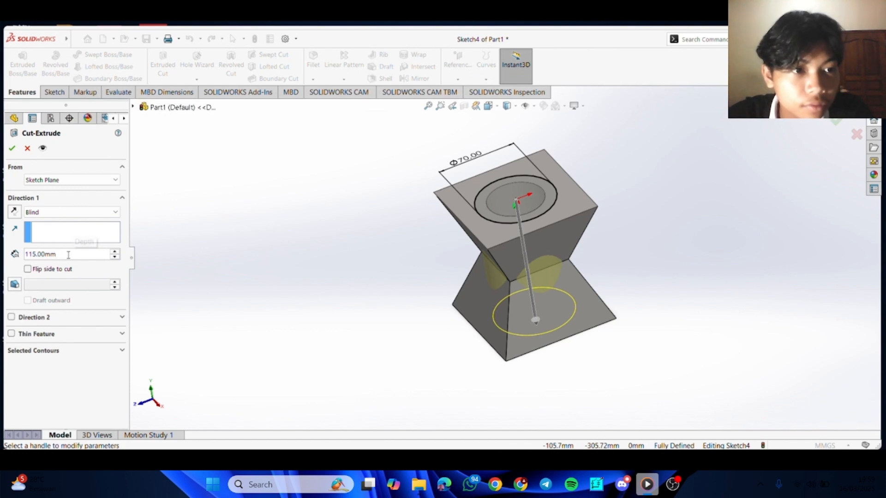
key(BackSpace)
key(BackSpace)
key(BackSpace)
key(BackSpace)
key(BackSpace)
key(BackSpace)
key(BackSpace)
key(BackSpace)
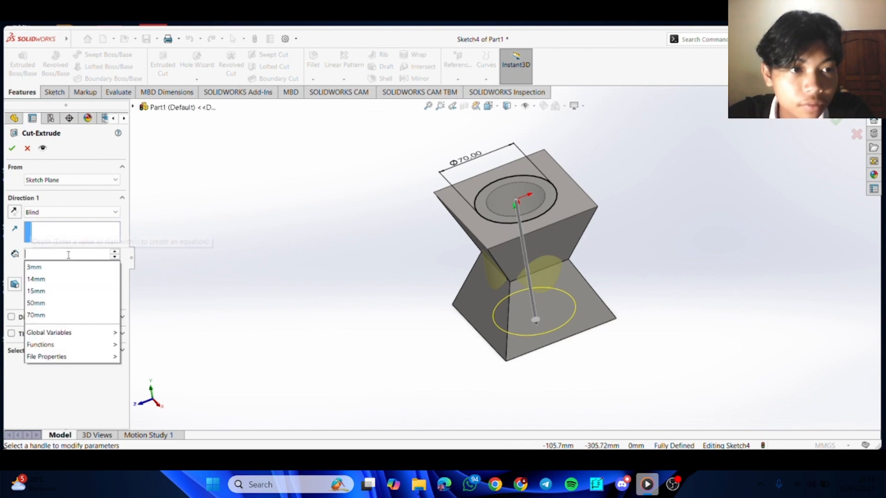
text(10)
key(Return)
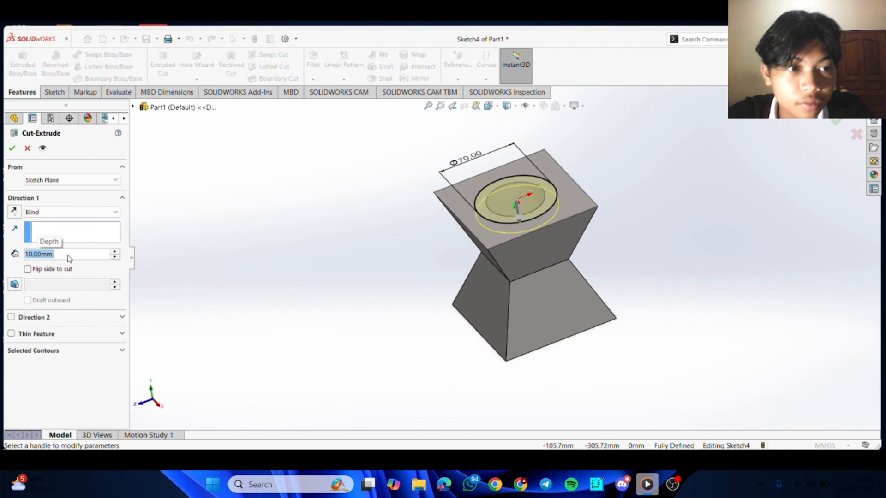
click(14, 148)
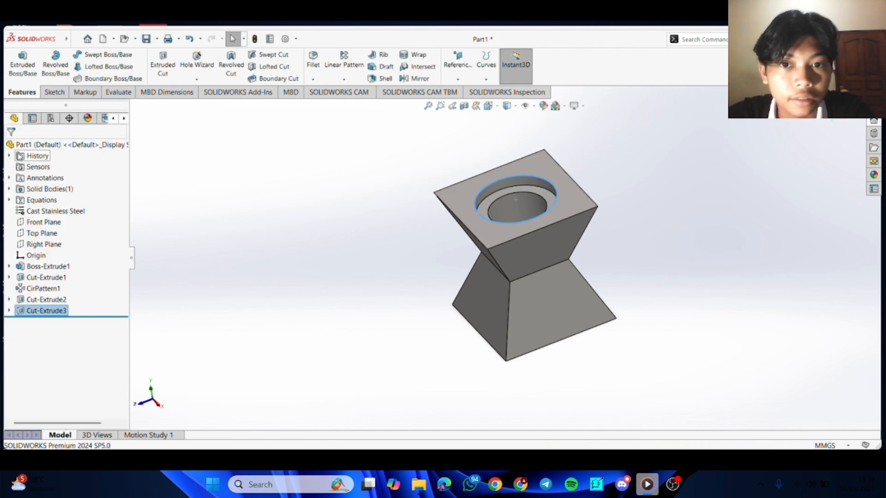
Review the PDF drawing again, and back in SOLIDWORKS create a reference plane midway between the part's top and bottom faces
key(alt+Tab)
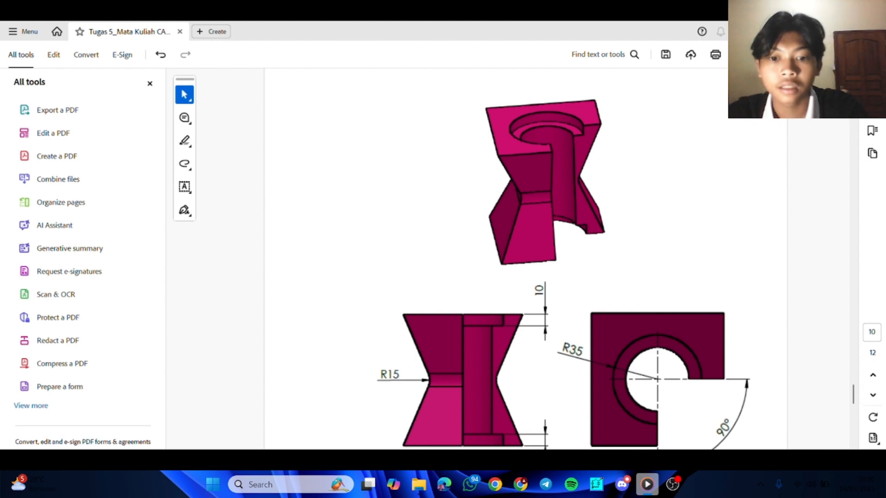
click(622, 484)
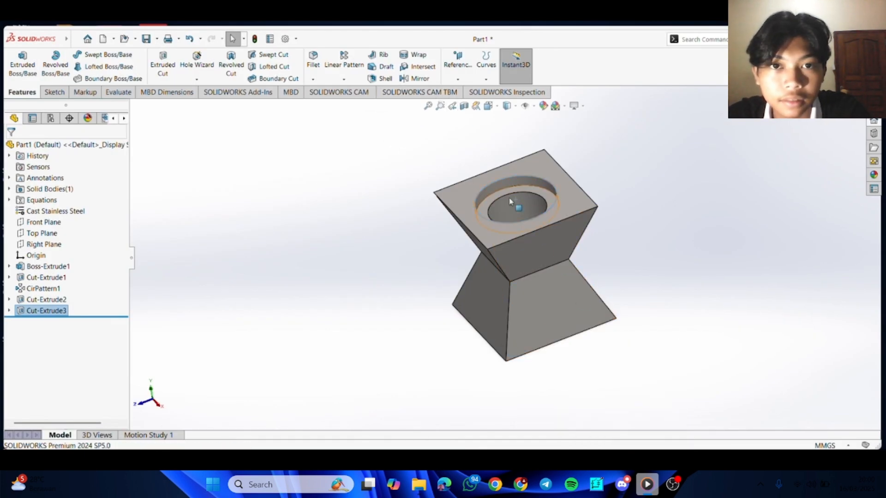
middle_drag(509, 198, 508, 187)
click(458, 79)
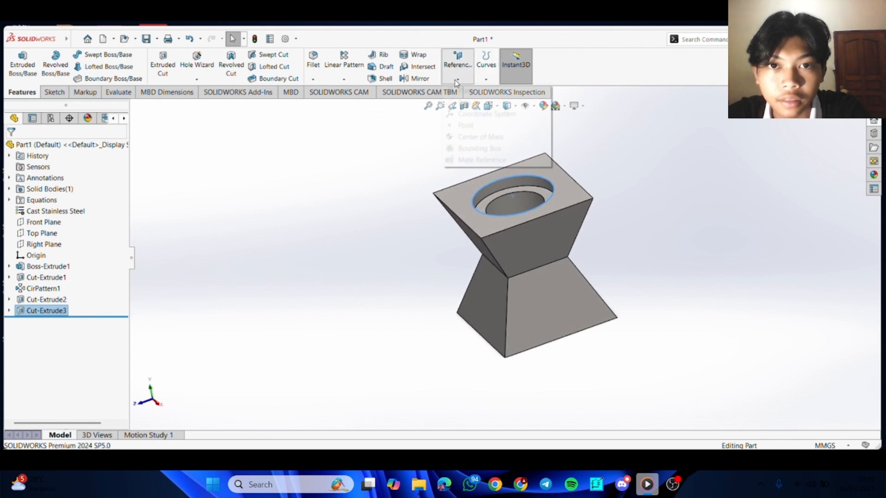
click(454, 91)
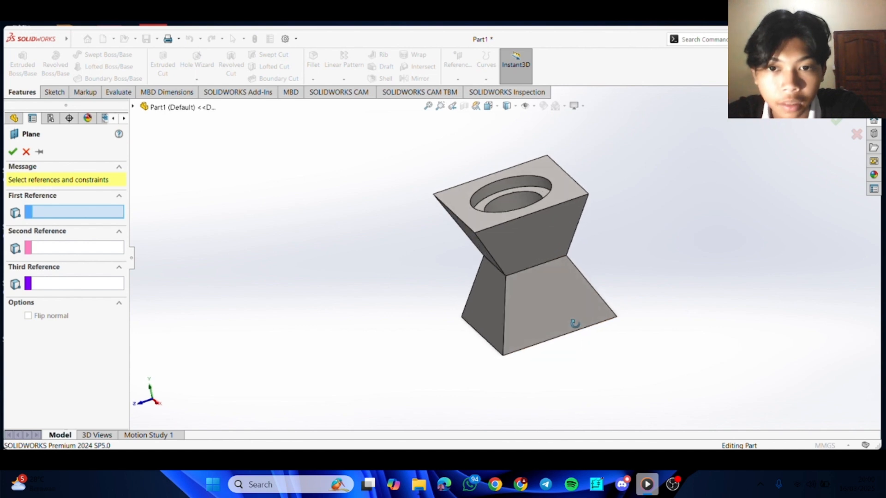
middle_drag(573, 323, 547, 287)
click(497, 226)
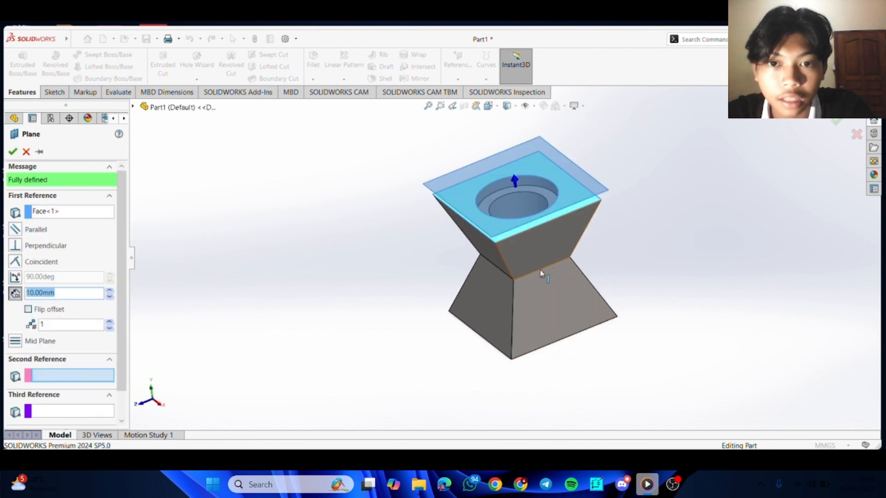
middle_drag(504, 231, 521, 352)
click(514, 292)
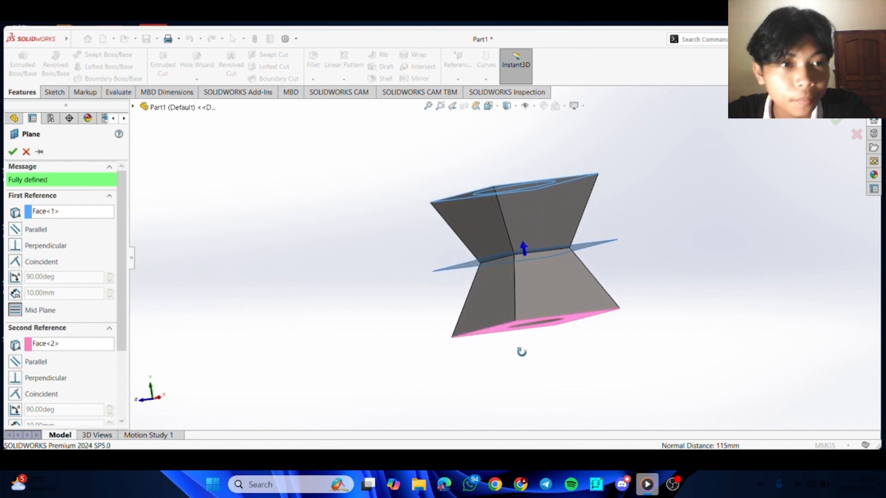
click(12, 151)
Mirror the counterbore cut about the new mid-plane onto the part's bottom face
middle_drag(413, 265, 451, 314)
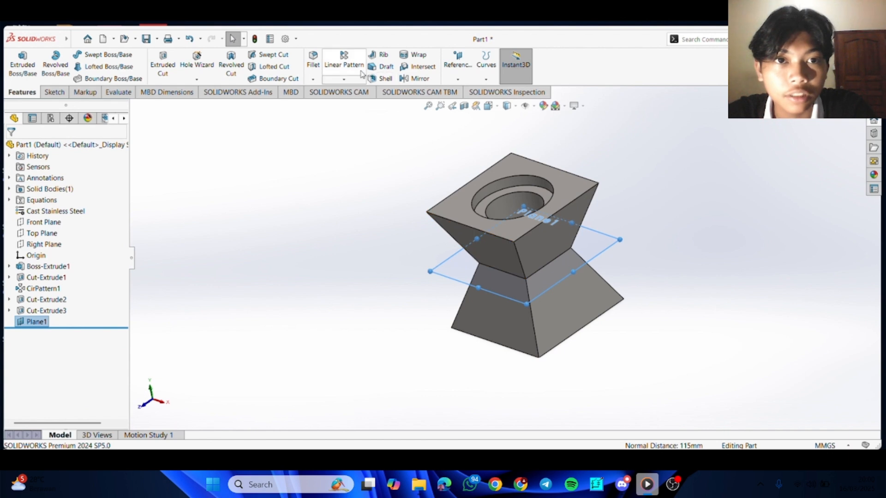
click(344, 79)
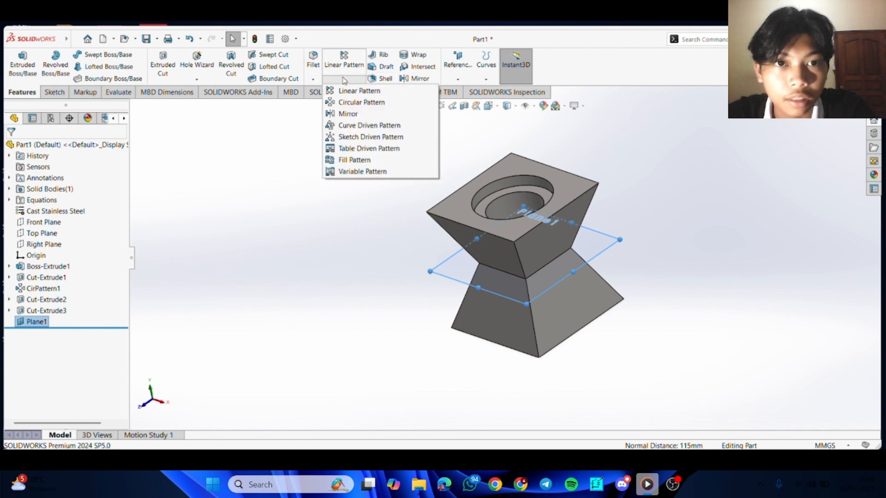
click(356, 114)
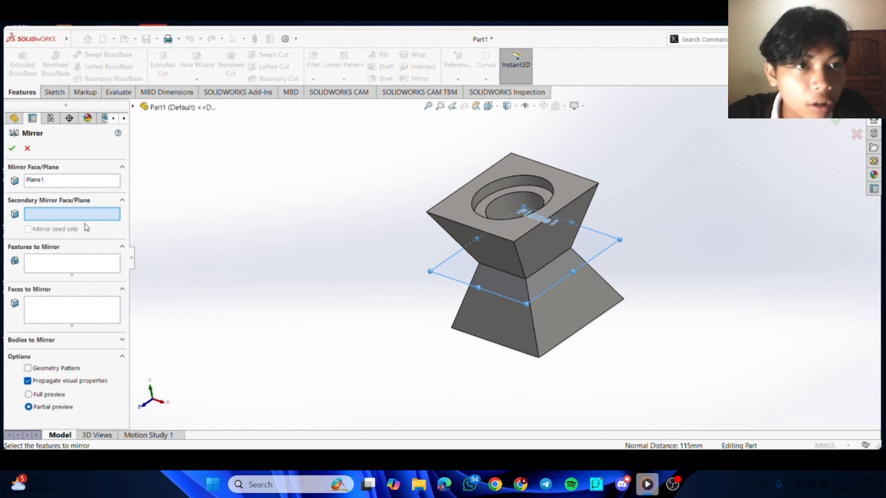
click(76, 263)
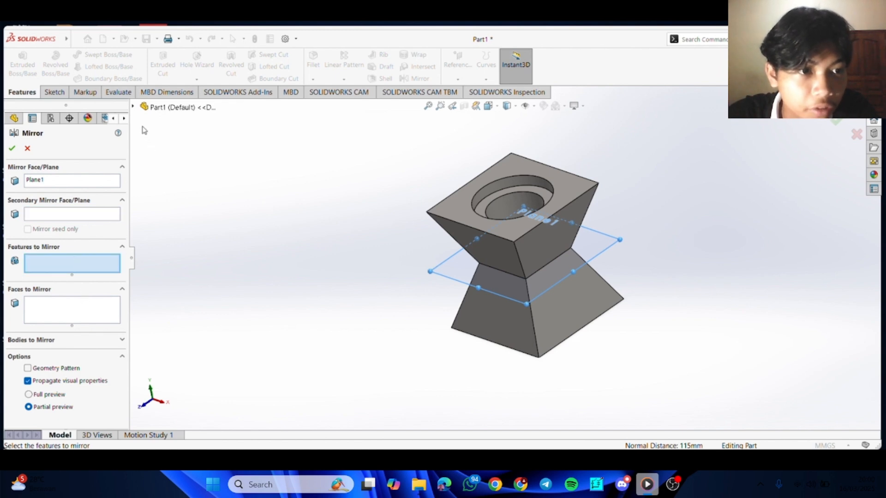
click(134, 107)
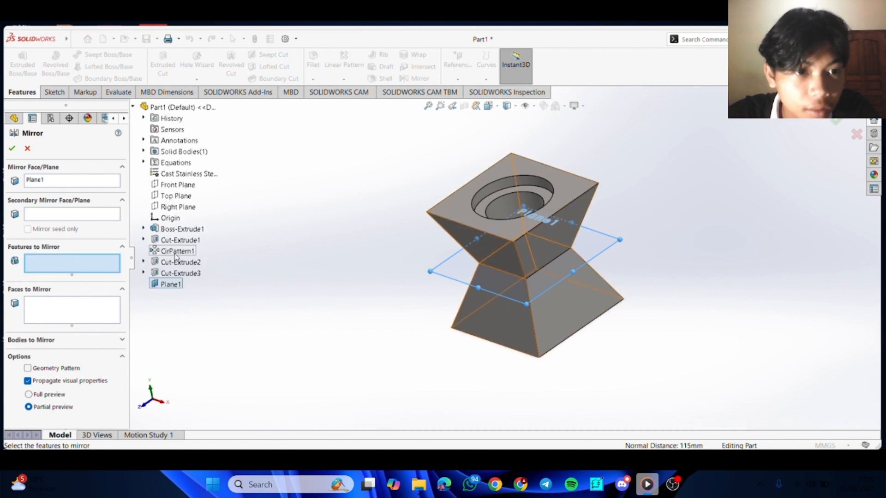
click(179, 273)
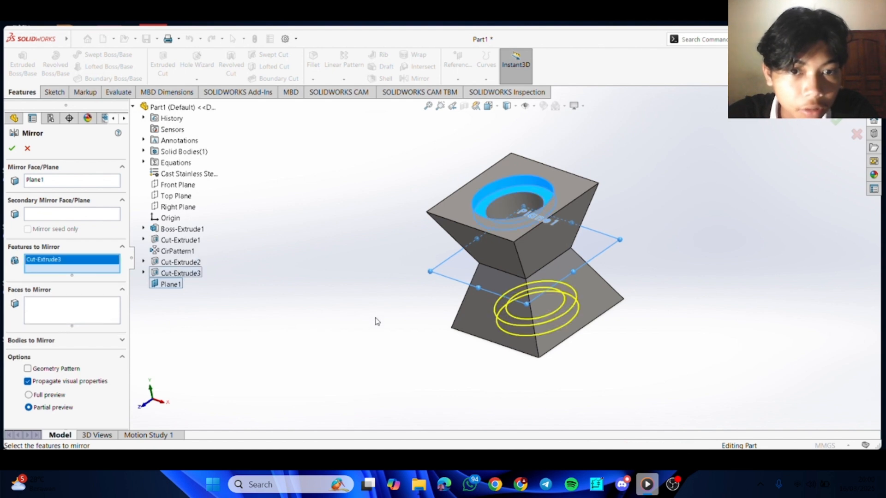
middle_drag(373, 318, 328, 178)
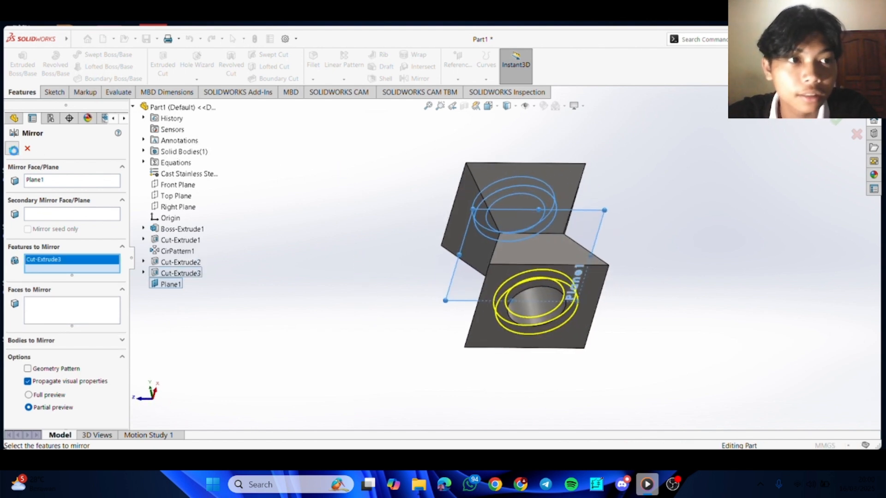
click(12, 149)
Hide the mid-plane and inspect the mirrored counterbore on the underside
middle_drag(419, 290, 306, 257)
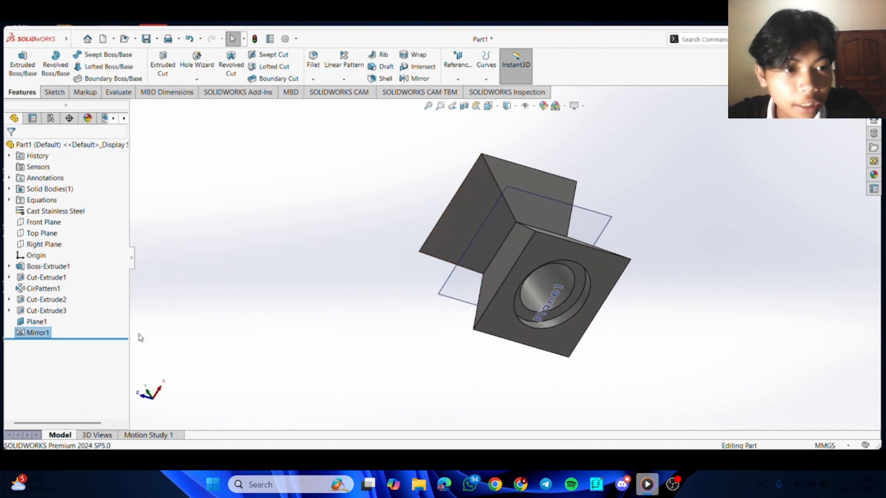
click(36, 321)
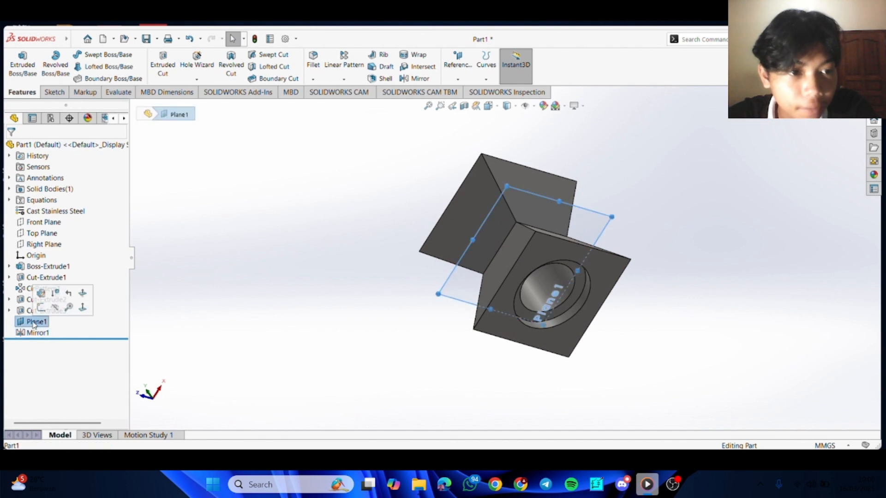
click(56, 308)
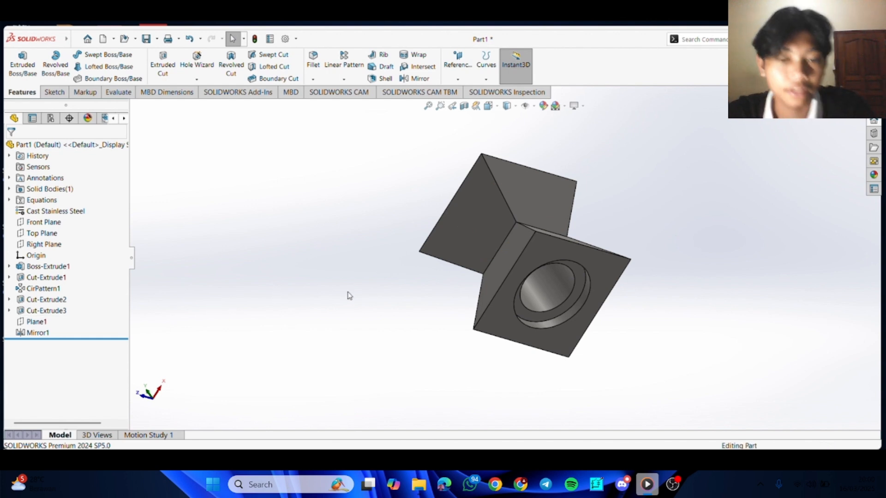
middle_drag(360, 302, 348, 389)
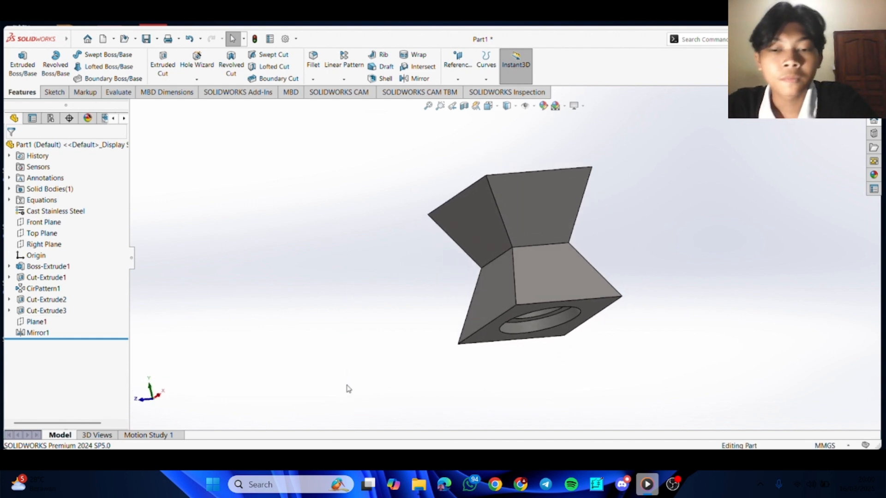
middle_drag(375, 295, 349, 207)
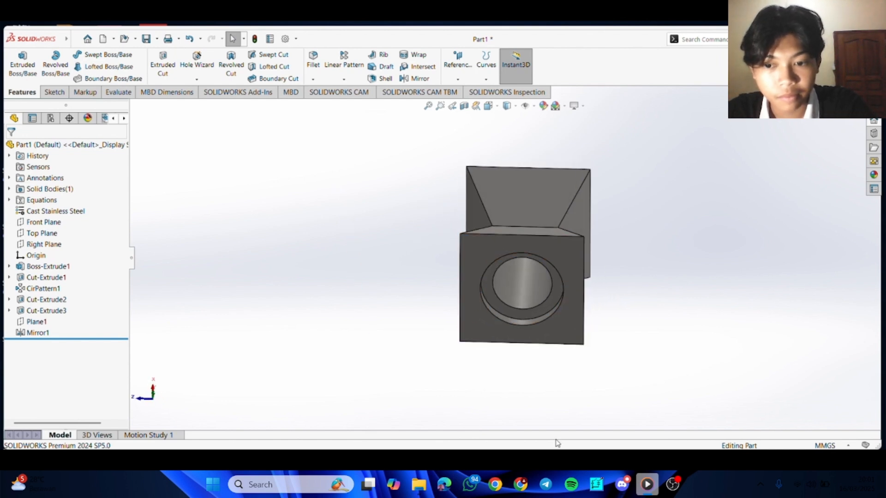
Review the waist detail in the PDF drawing, and back in SOLIDWORKS start a Fillet with the part's four waist edges selected
key(alt+Tab)
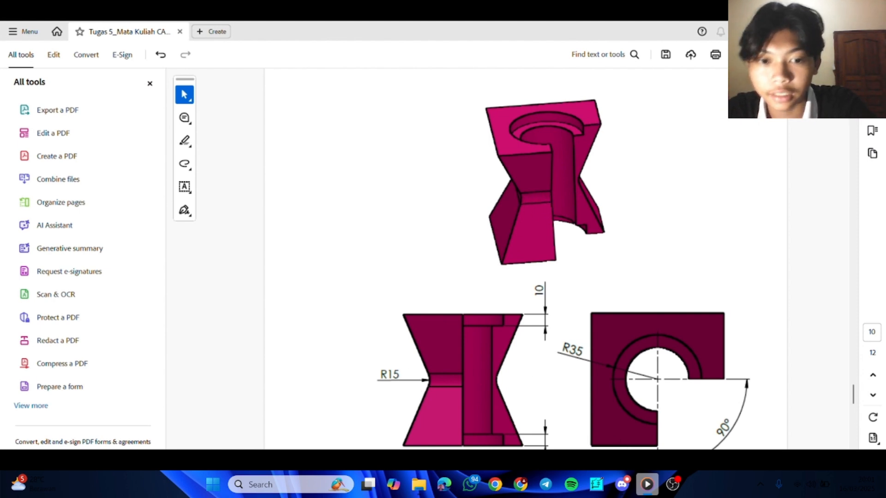
click(623, 484)
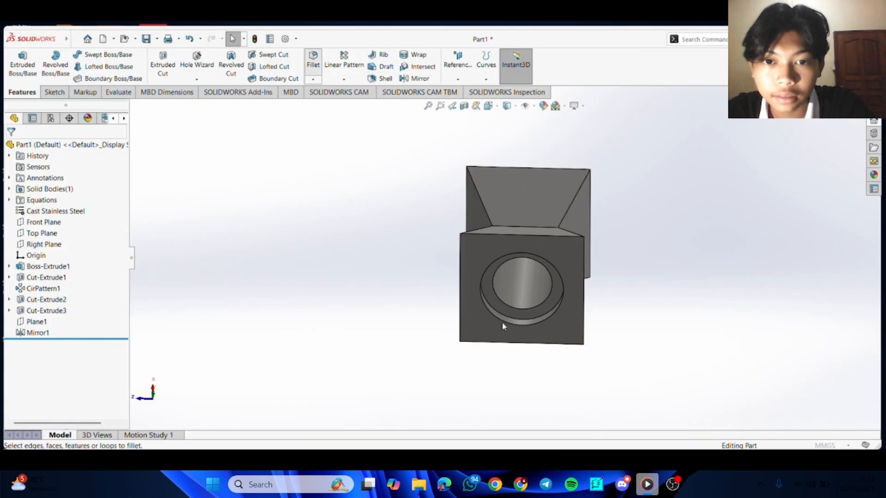
middle_drag(502, 322, 512, 294)
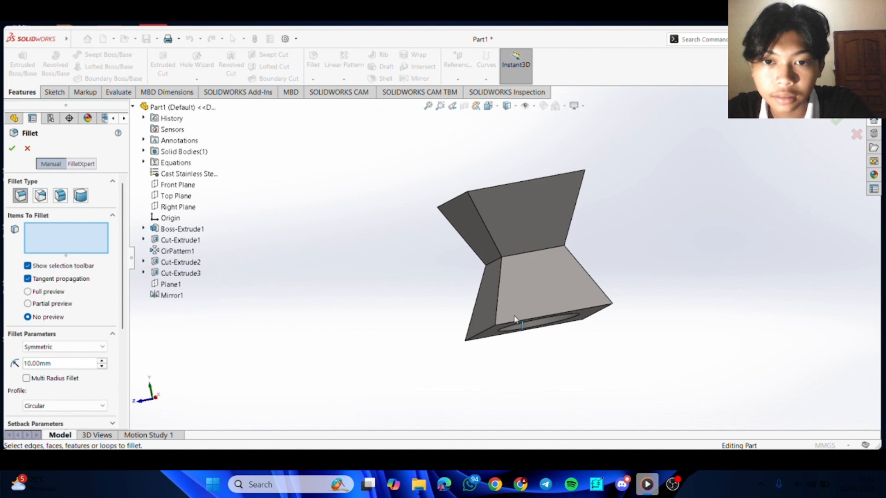
click(520, 255)
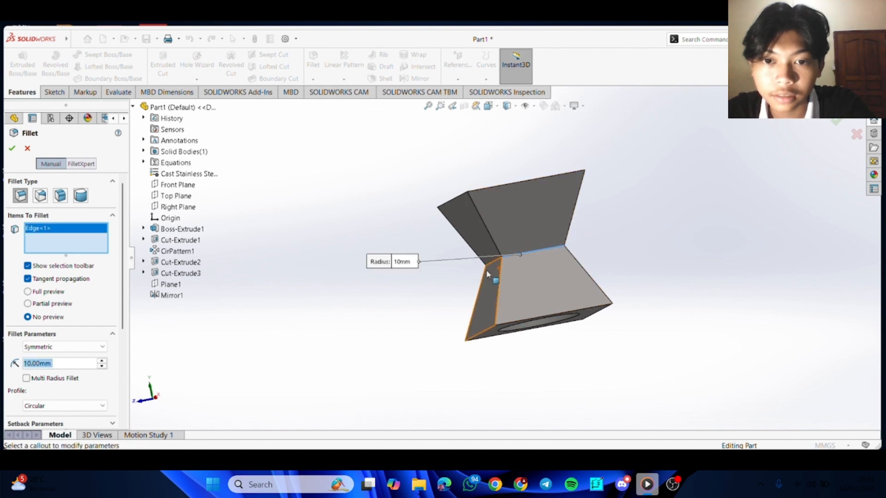
middle_drag(487, 269, 536, 270)
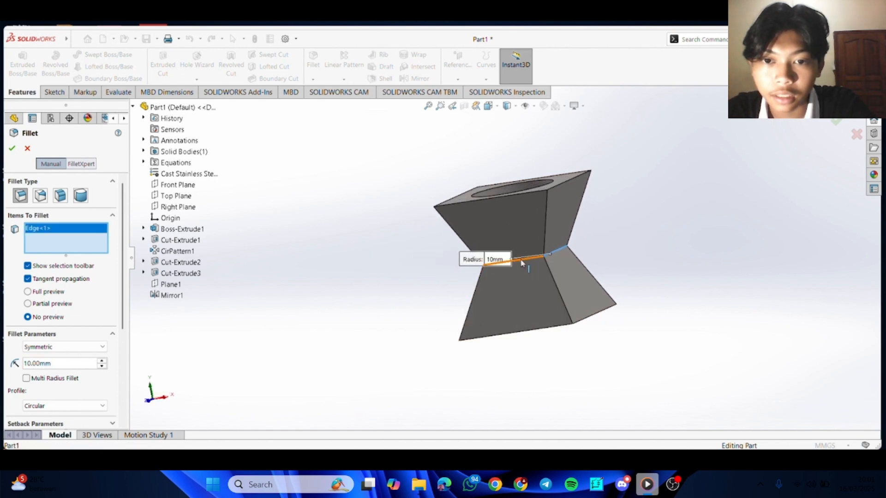
click(512, 261)
middle_drag(424, 278, 538, 297)
click(507, 257)
click(515, 257)
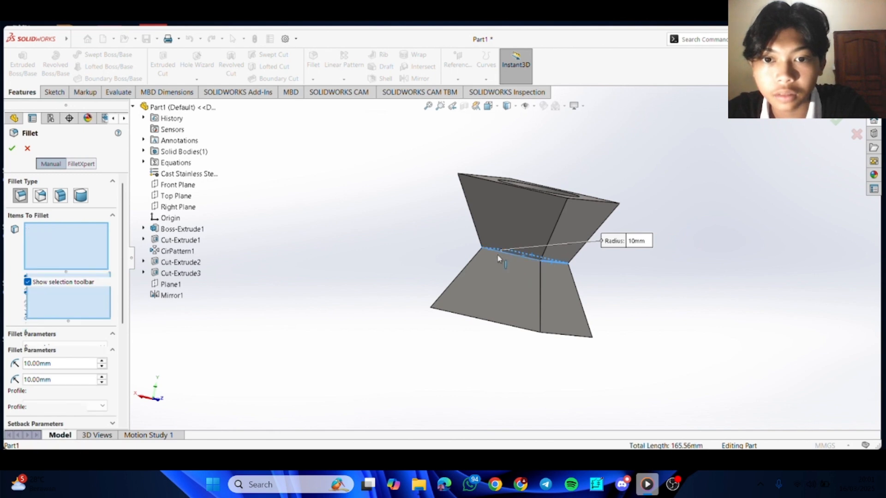
middle_drag(435, 261, 485, 262)
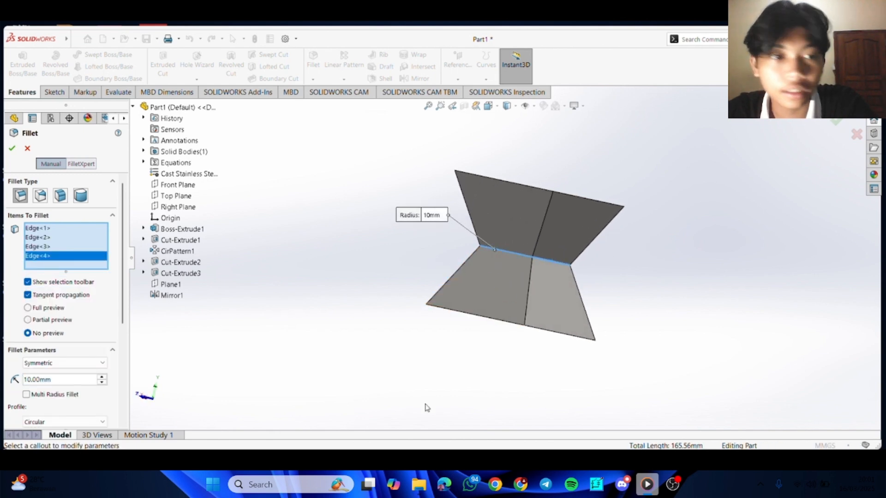
Check the waist radius in the PDF drawing and apply the fillet to the selected edges with a 15 mm radius
key(alt+Tab)
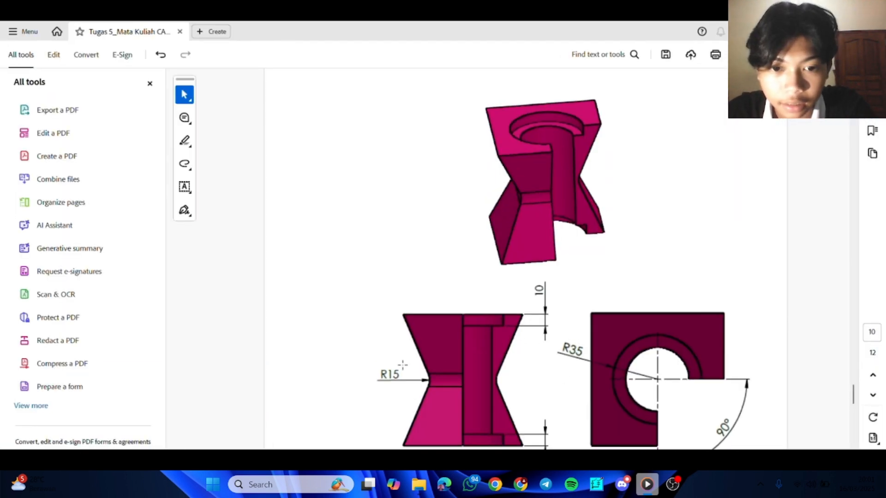
key(alt+Tab)
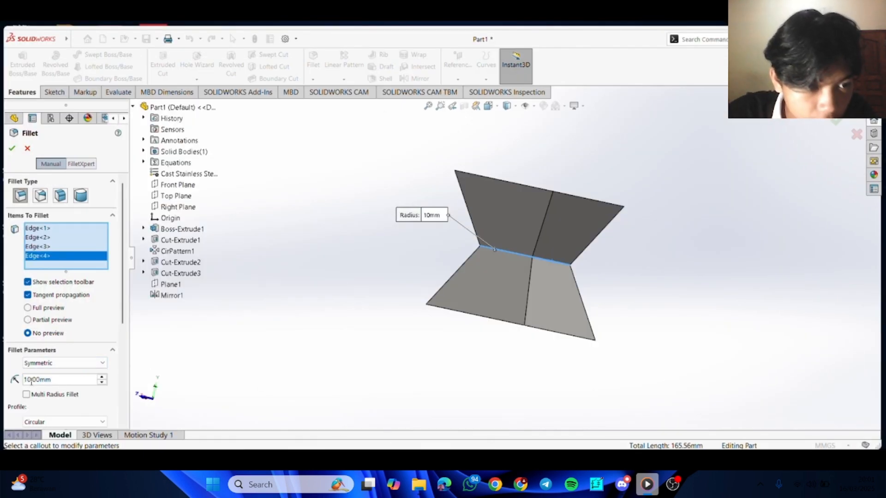
key(BackSpace)
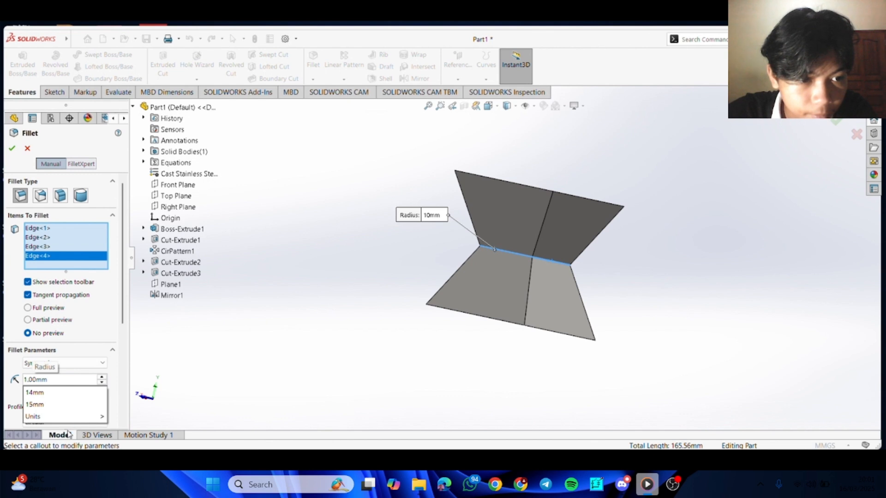
text(5)
key(Return)
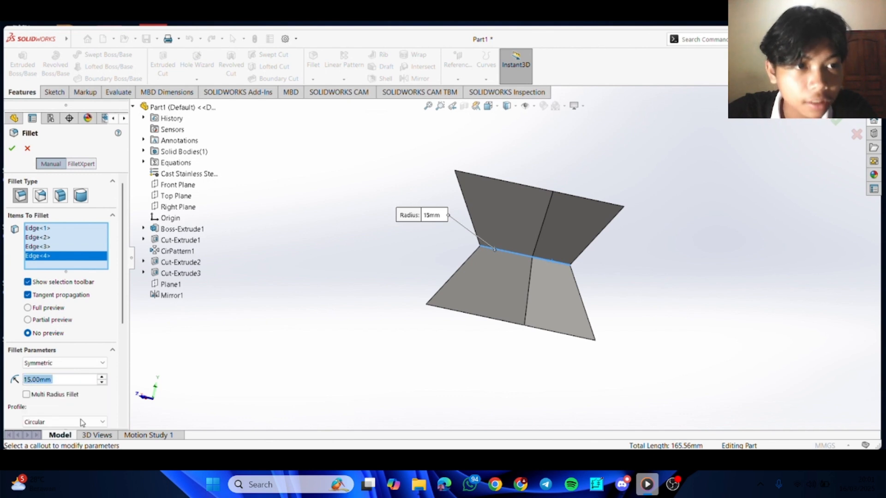
key(Return)
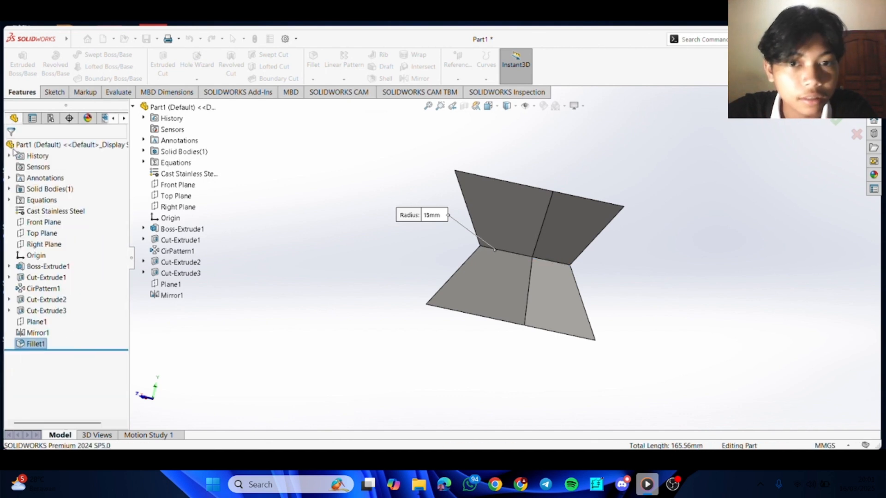
middle_drag(638, 300, 623, 390)
Check the cutout in the PDF drawing, and back in SOLIDWORKS open a new sketch on the Top Plane
key(alt+Tab)
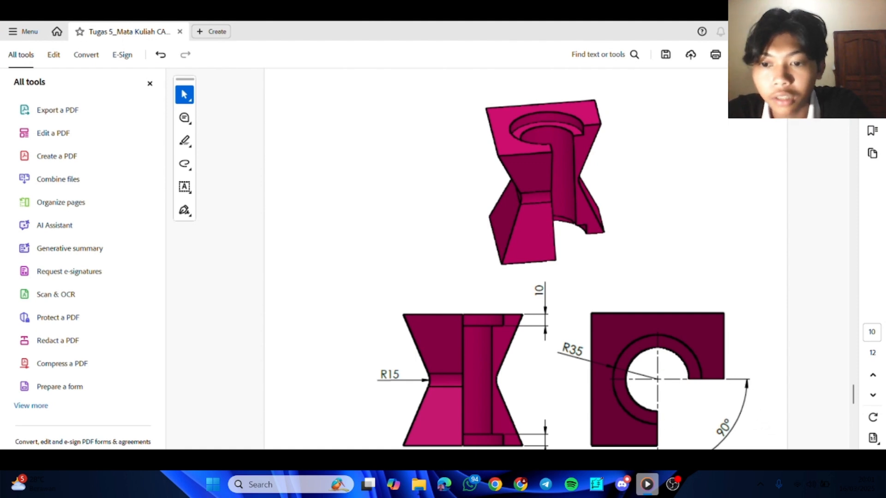
key(alt+Tab)
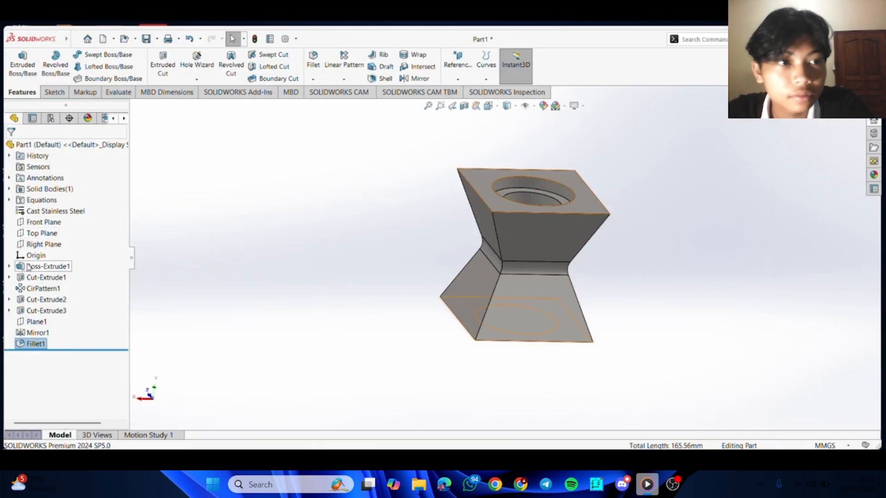
click(41, 233)
click(80, 222)
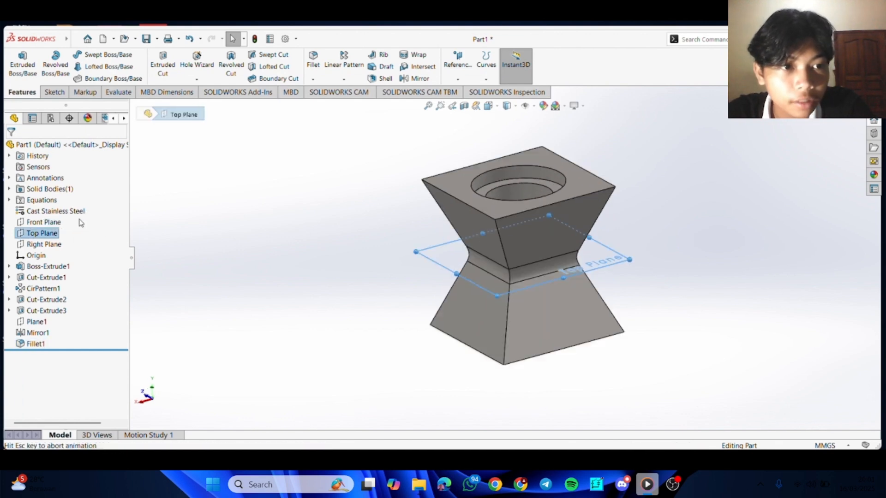
click(30, 234)
click(39, 217)
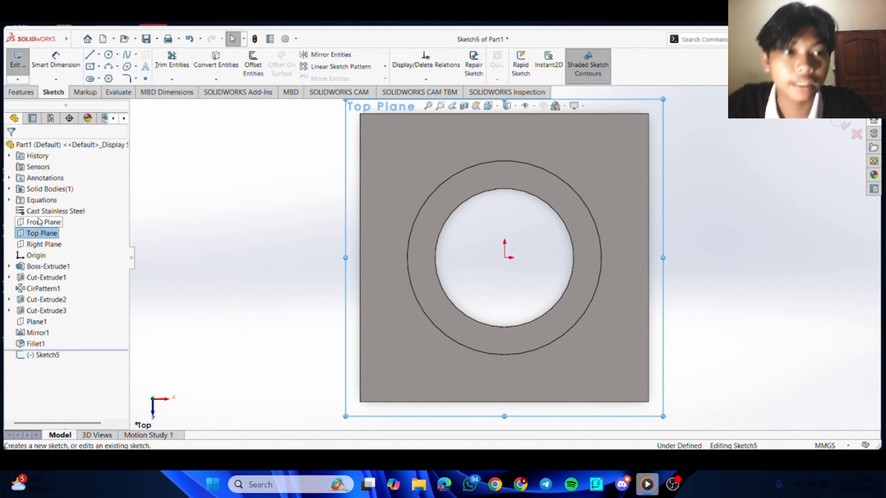
click(99, 67)
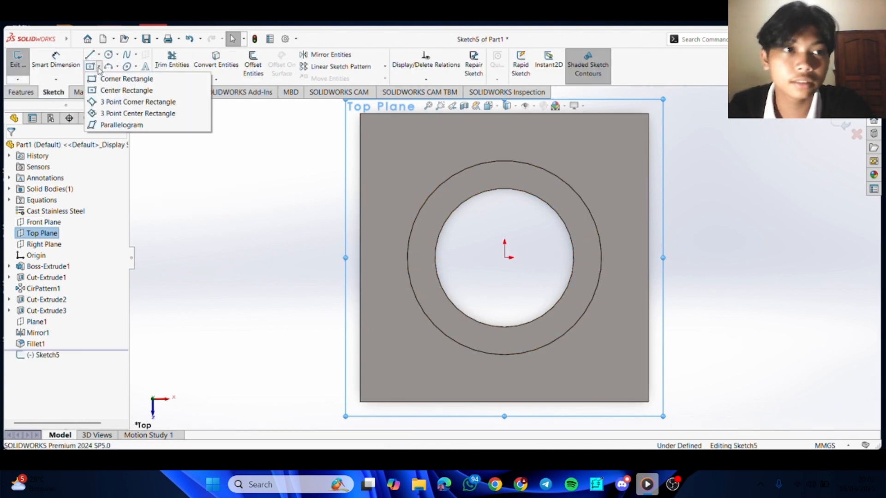
click(102, 90)
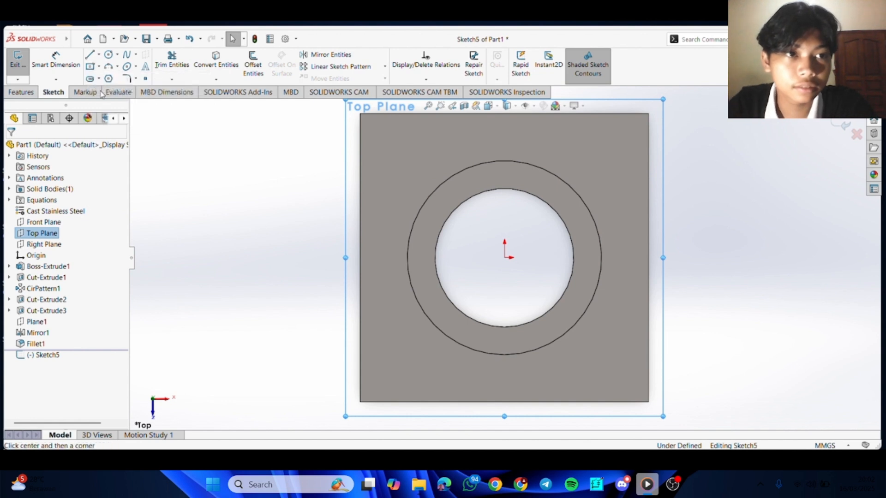
click(504, 257)
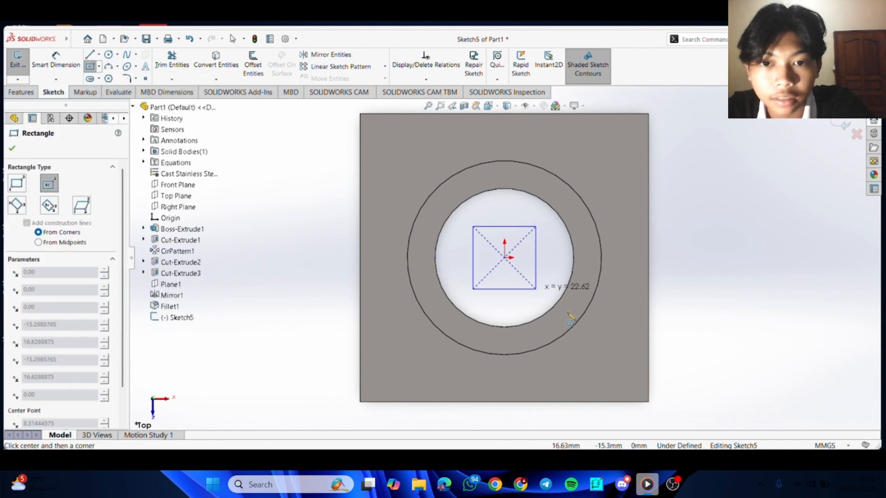
key(Escape)
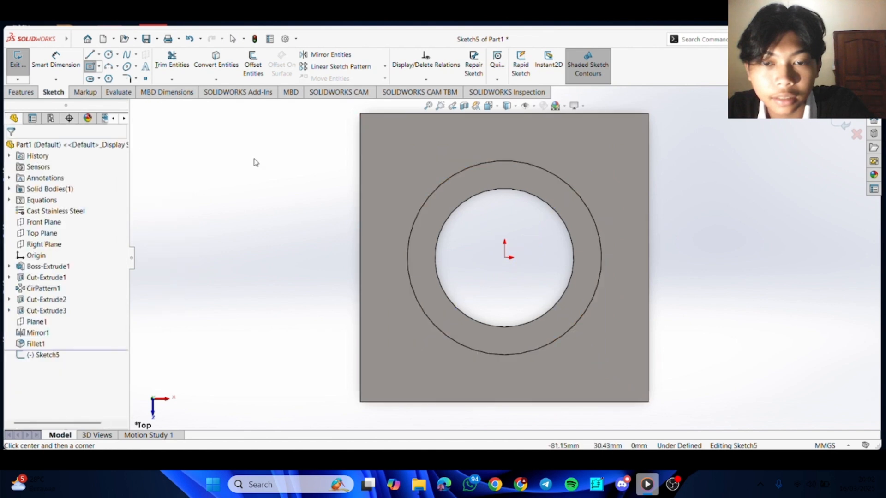
Sketch a corner rectangle from the origin to the block's lower-right corner, covering one quarter of the square outline
click(100, 67)
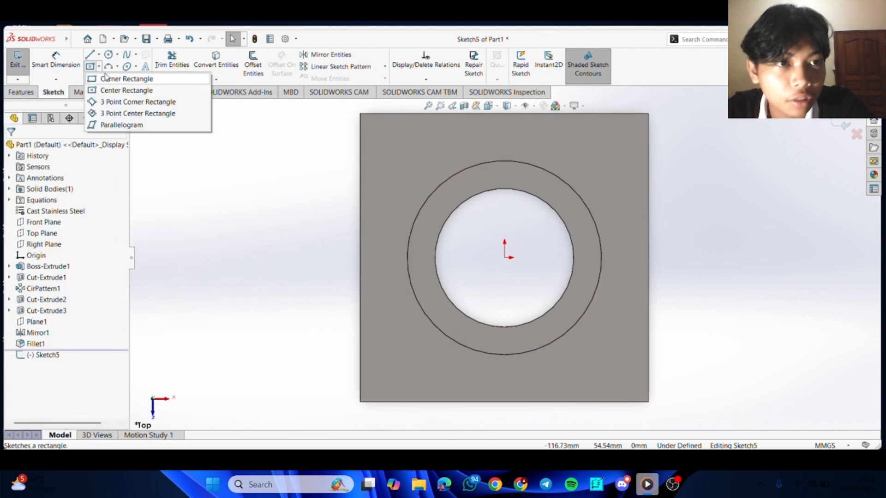
click(106, 79)
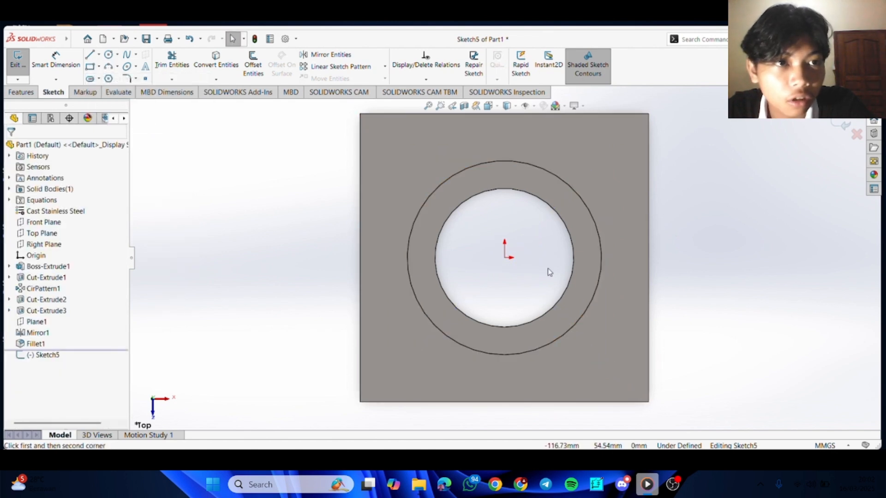
click(505, 258)
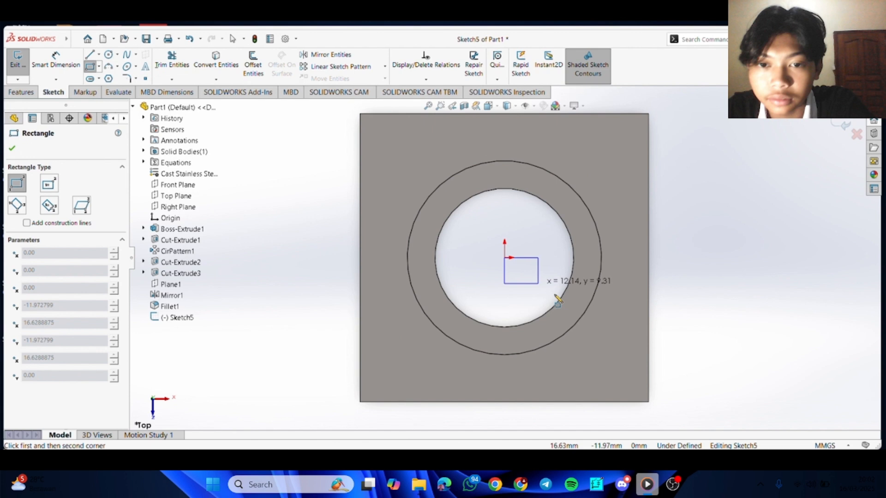
click(648, 401)
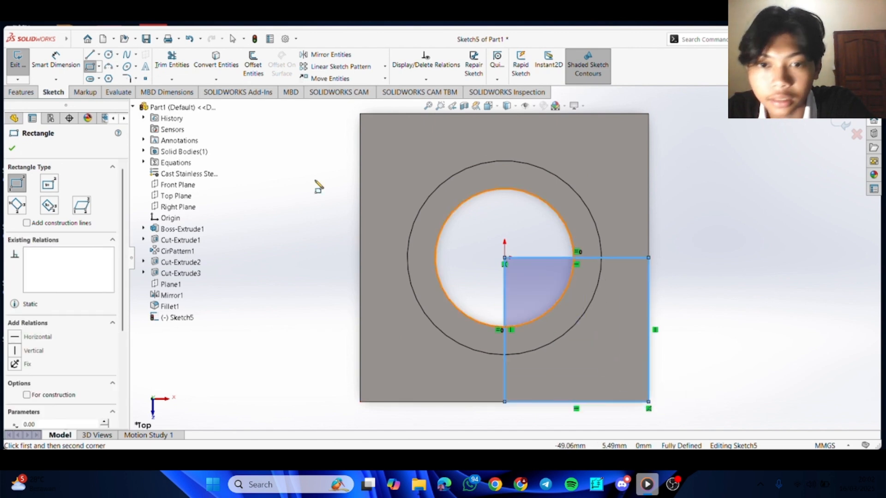
Check the cutout angle in the PDF drawing and try an angle dimension between the rectangle's two outer edges
click(55, 60)
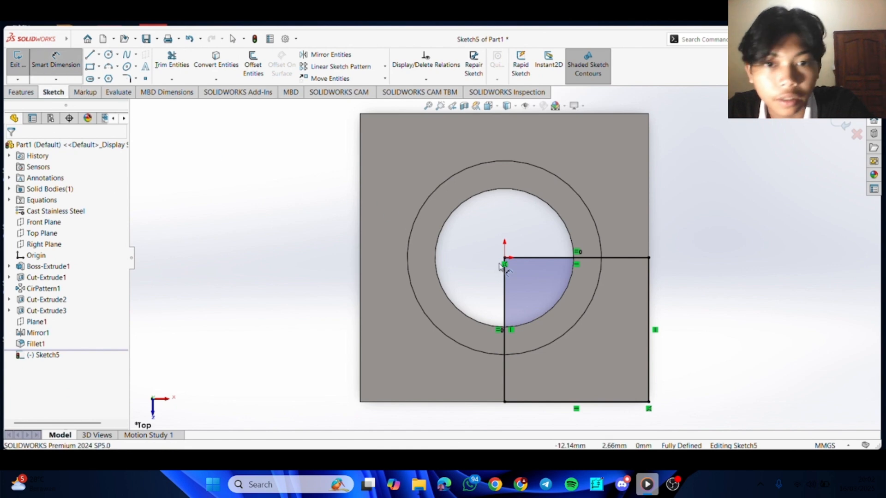
key(alt+Tab)
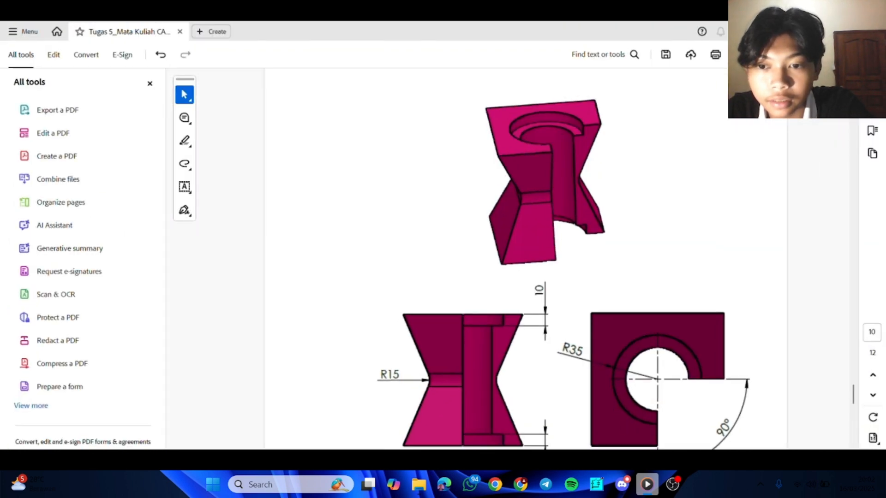
key(alt+Tab)
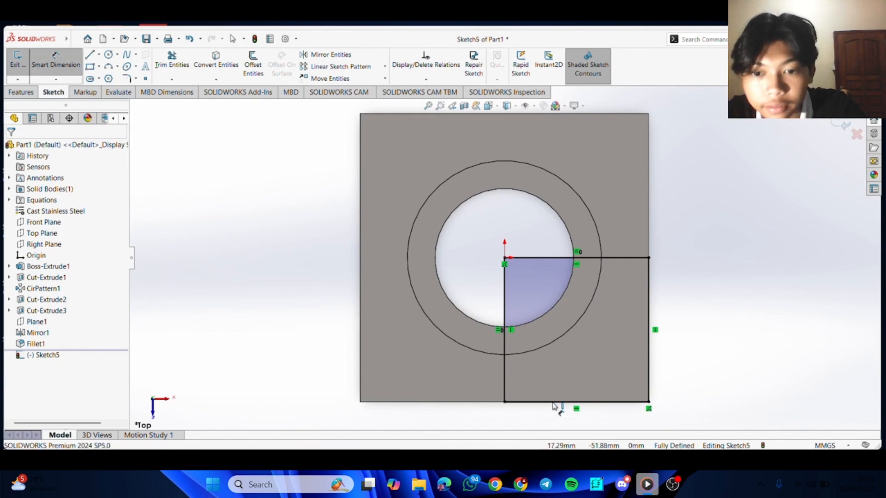
click(554, 402)
click(648, 354)
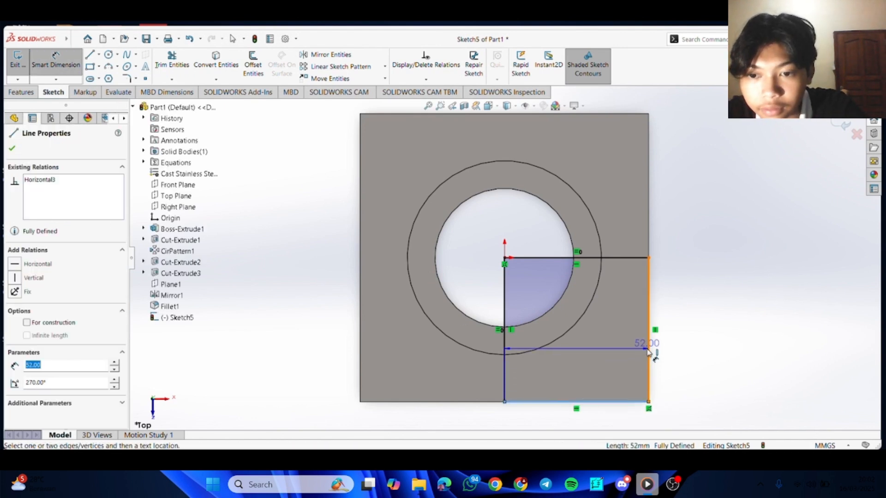
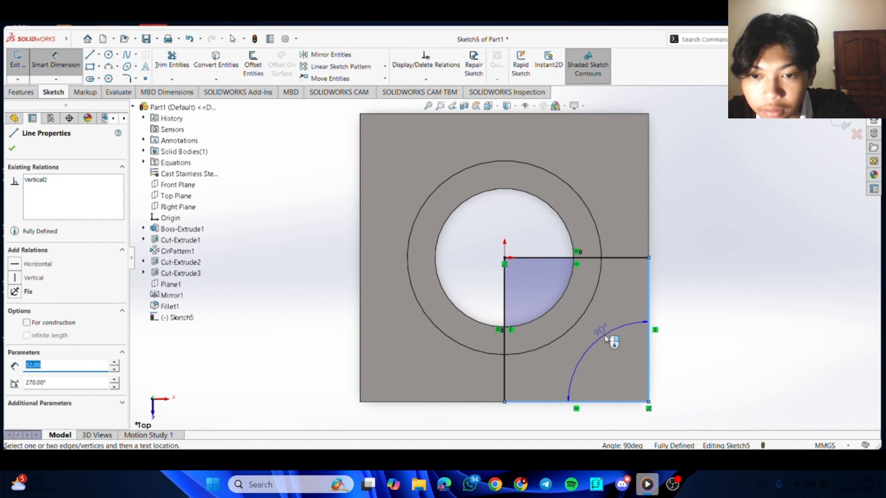
click(611, 341)
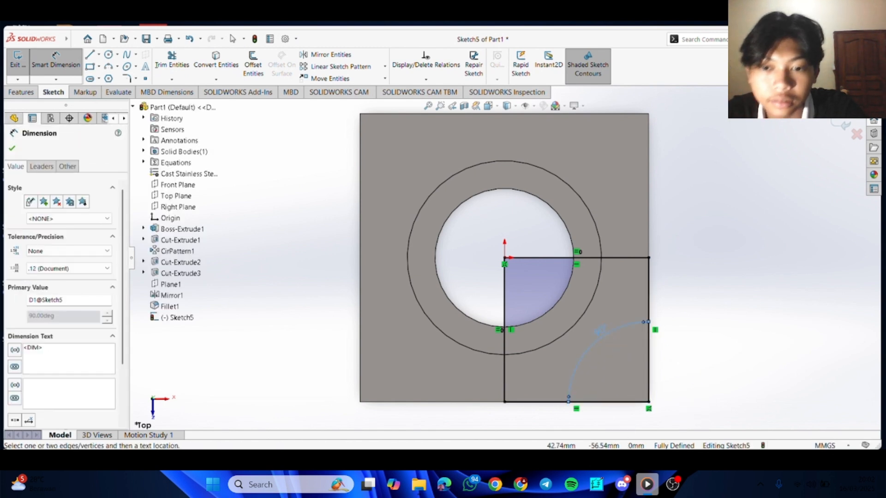
Compare the angle's placement with the PDF drawing and undo the angle dimension at the rectangle's outer corner
mouse_move(622, 461)
click(614, 445)
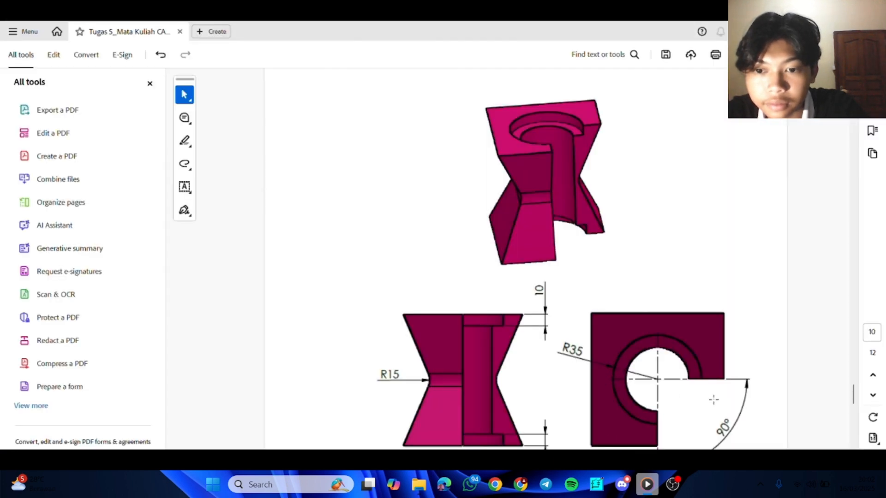
click(622, 461)
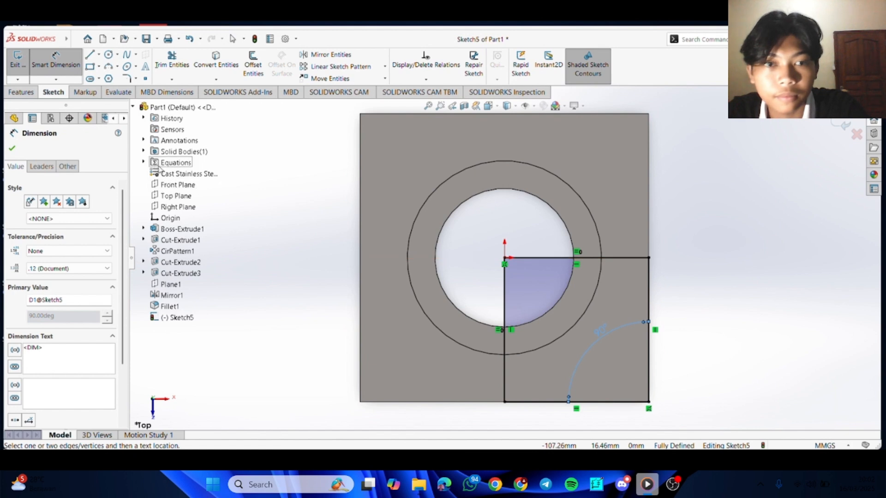
key(ctrl+z)
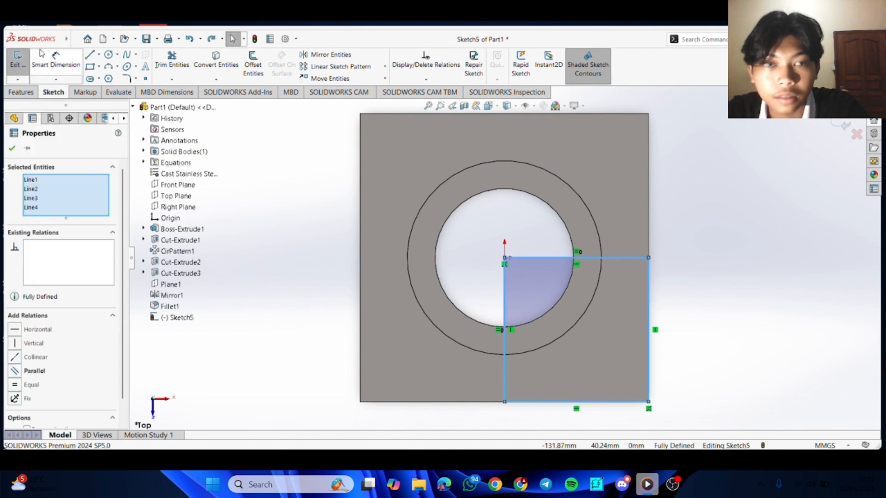
Add an angle dimension between the rectangle's two edges that meet at the origin, placing it inside the square's outer corner
click(55, 66)
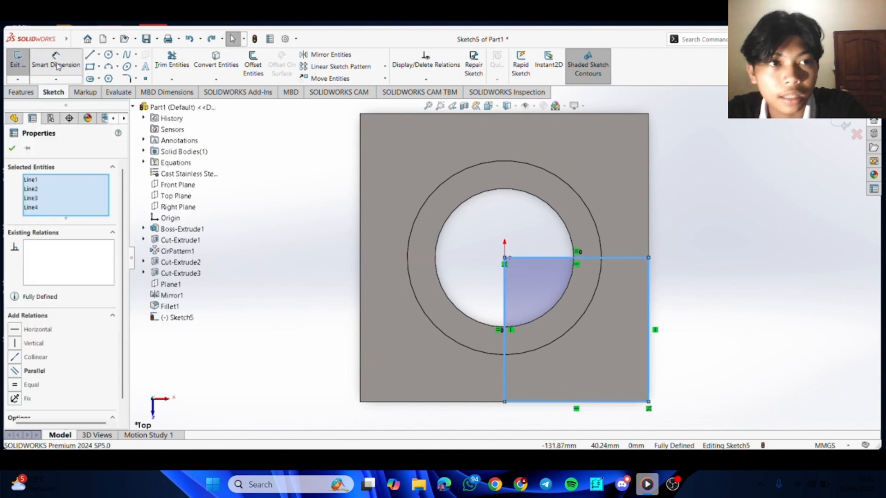
click(506, 325)
click(577, 257)
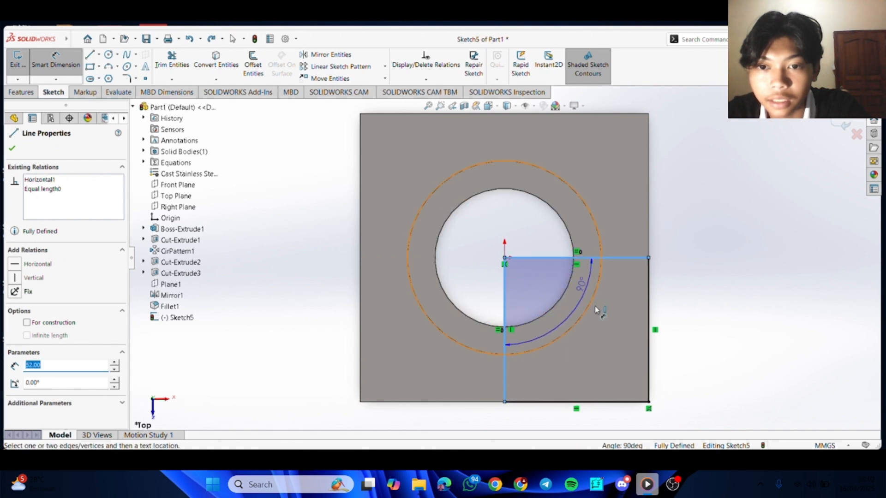
click(622, 348)
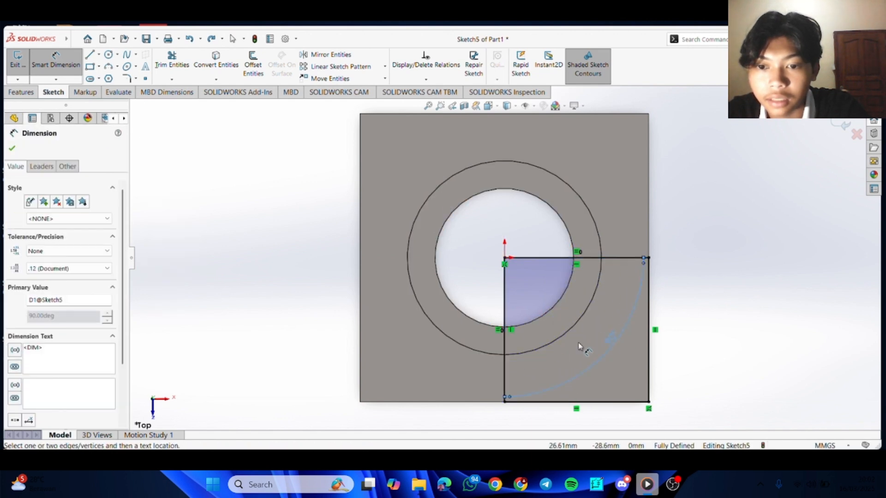
Cut the quarter rectangle through the connector with an Extruded Cut set to Through All - Both
click(23, 93)
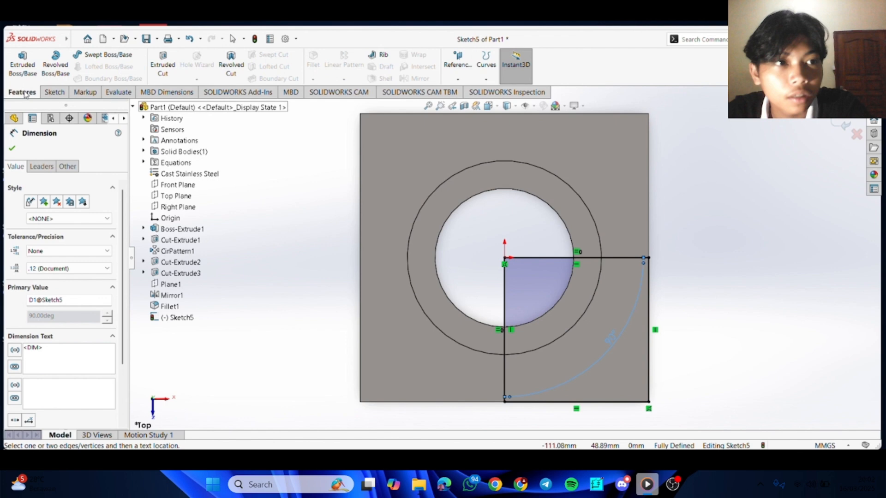
click(166, 61)
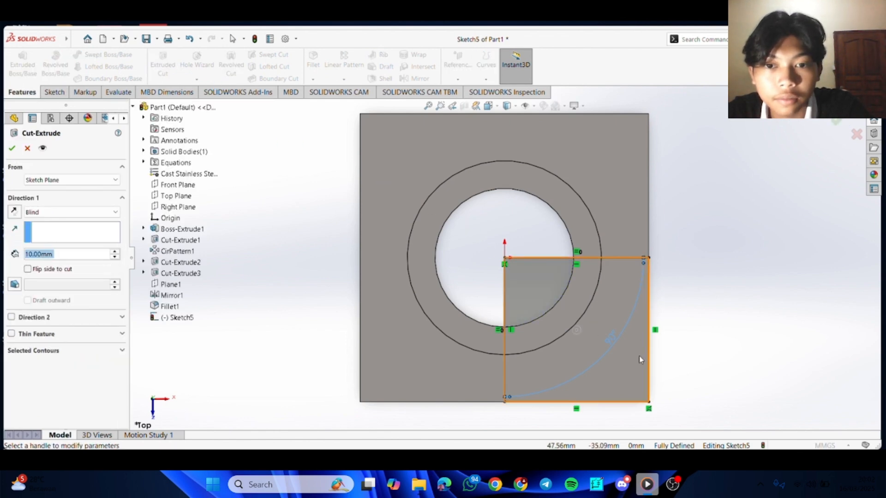
middle_drag(639, 357, 599, 243)
scroll(596, 252, up, 1)
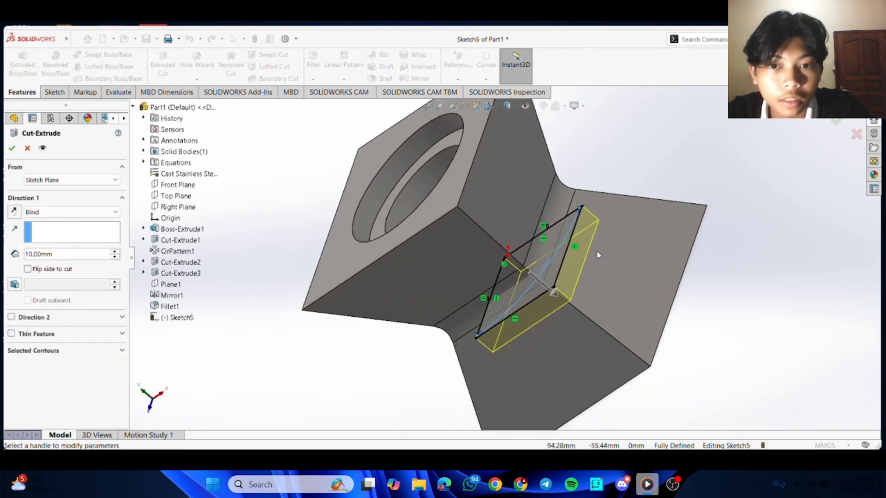
scroll(598, 255, up, 1)
click(92, 213)
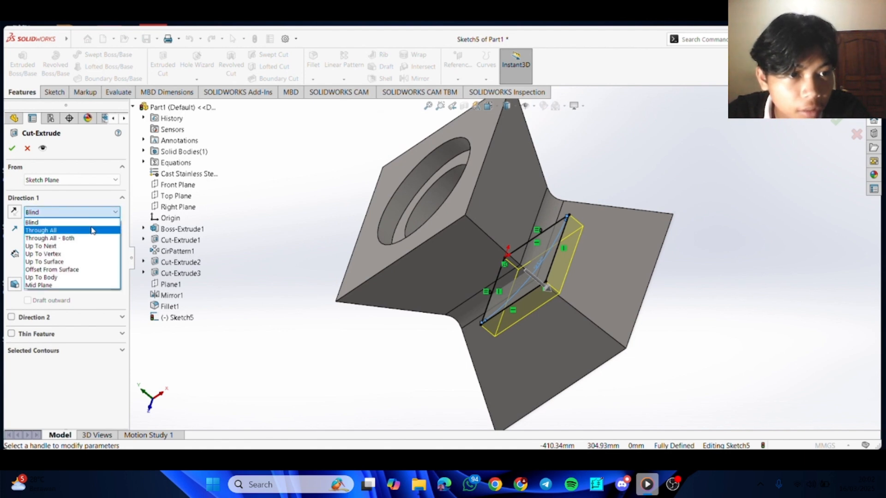
click(93, 230)
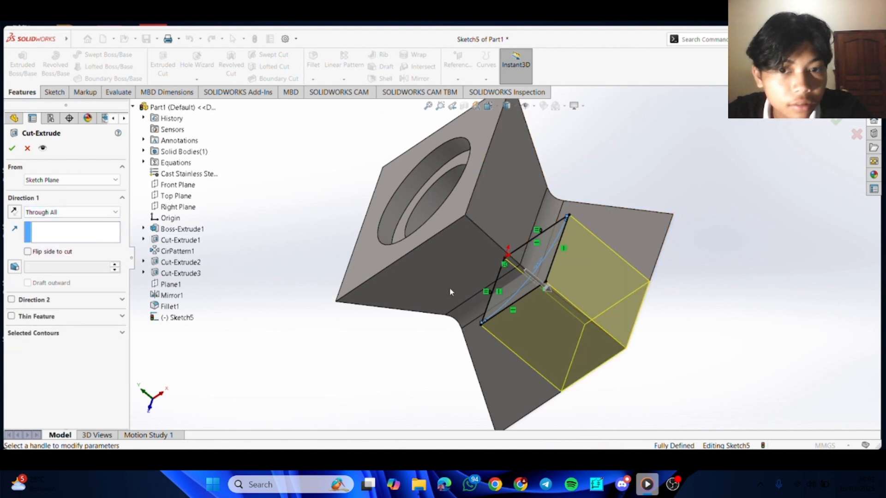
click(95, 212)
click(92, 238)
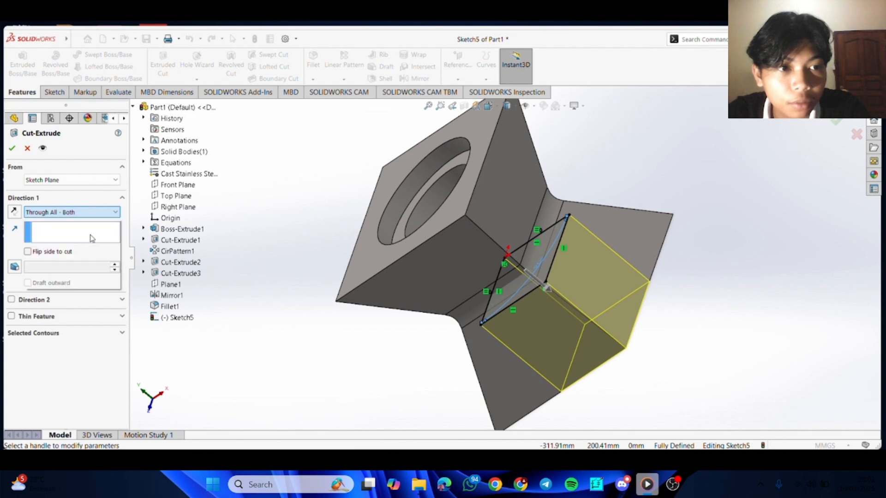
middle_drag(157, 249, 316, 249)
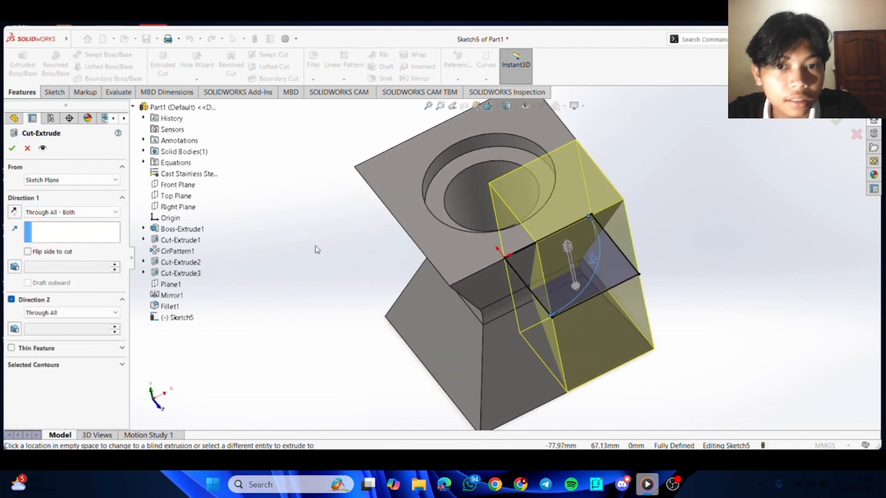
click(13, 148)
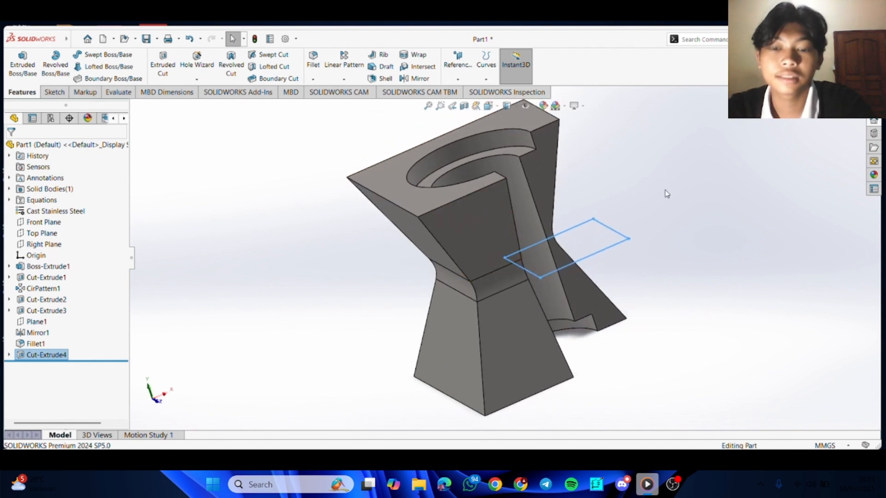
click(671, 221)
Inspect the quarter cutout from several angles and compare it with the isometric view in the PDF assignment
scroll(671, 228, down, 3)
scroll(671, 228, up, 3)
middle_drag(628, 267, 588, 302)
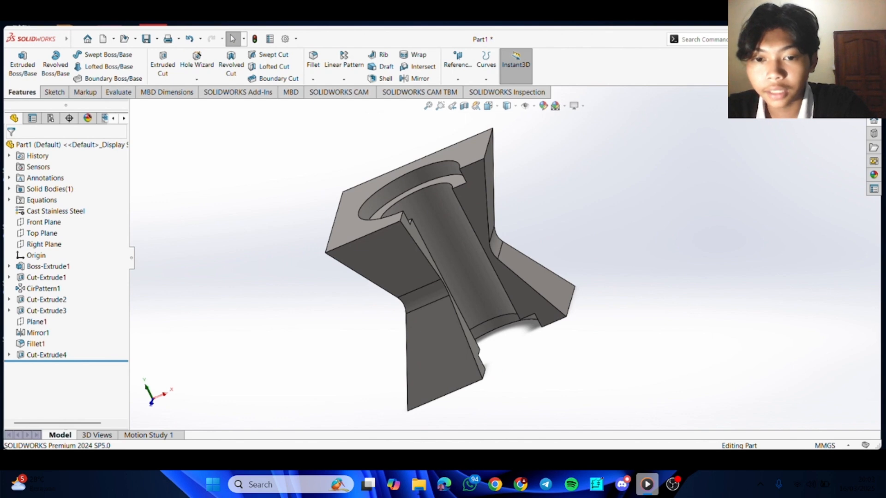
key(alt+Tab)
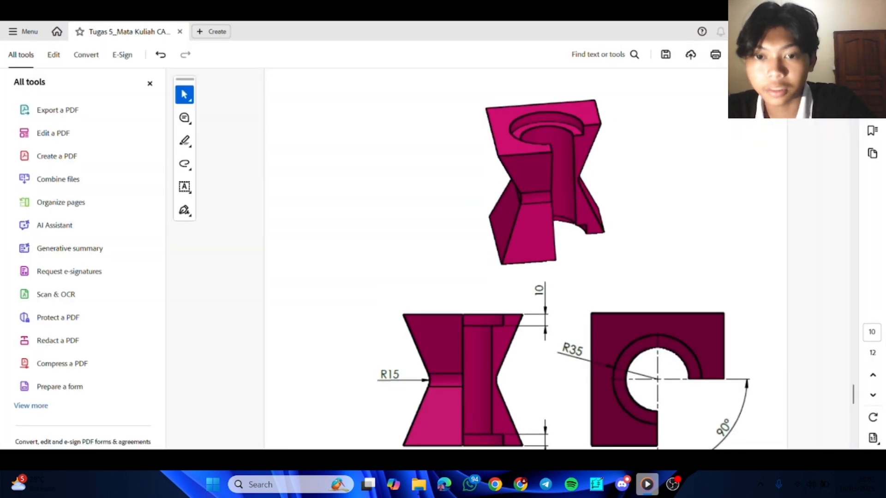
key(alt+Tab)
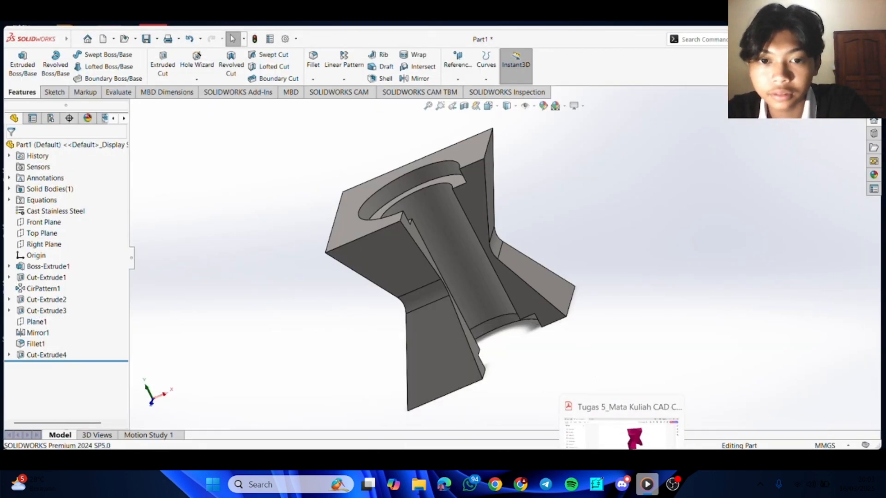
In the PDF assignment, read question 9 and examine its drawing for the rim, slot and height dimensions
key(alt+Tab)
scroll(583, 324, down, 5)
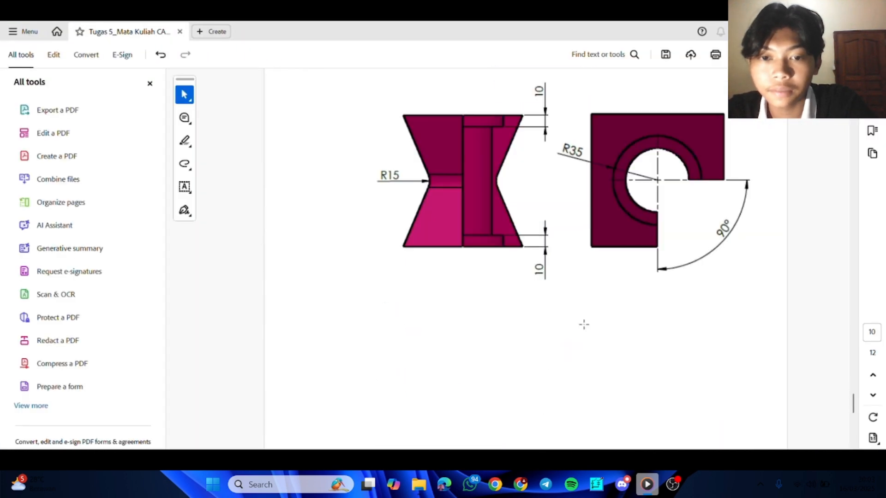
scroll(588, 325, down, 10)
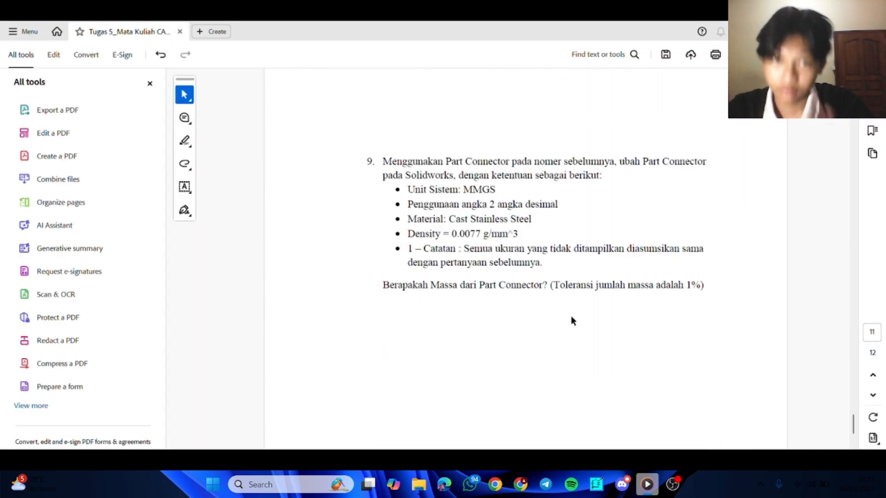
scroll(572, 318, down, 10)
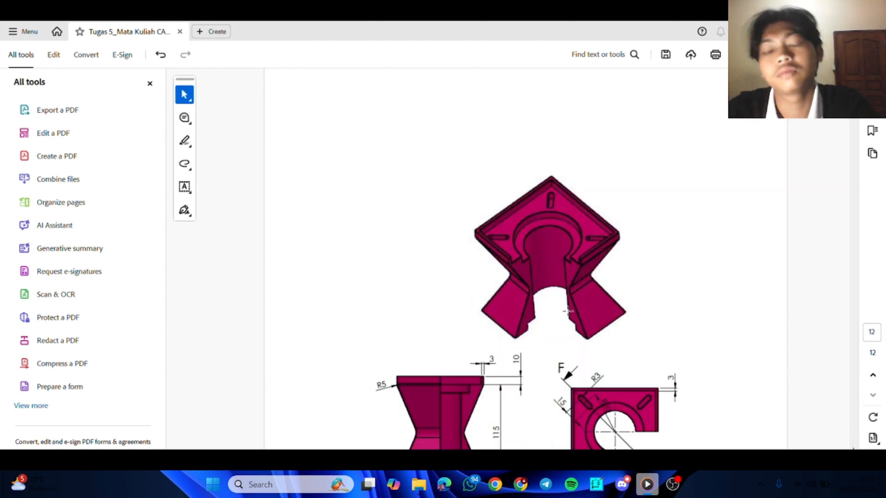
scroll(577, 349, up, 3)
scroll(577, 351, down, 5)
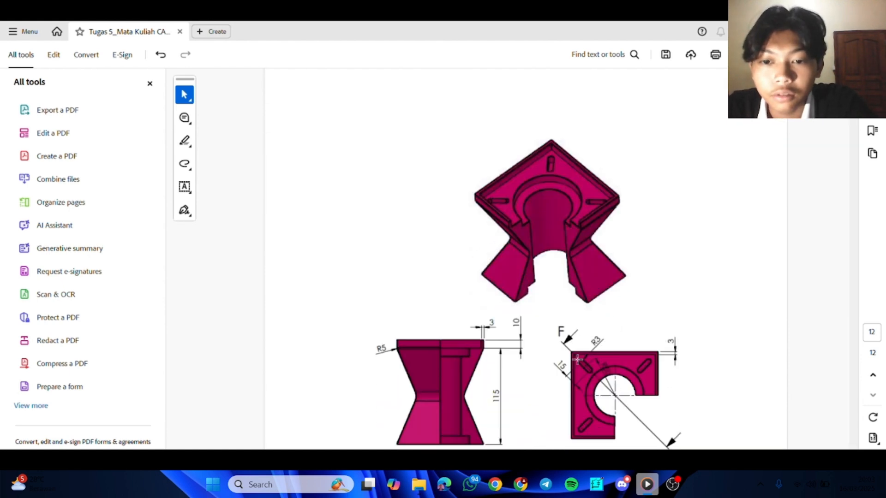
scroll(490, 318, down, 2)
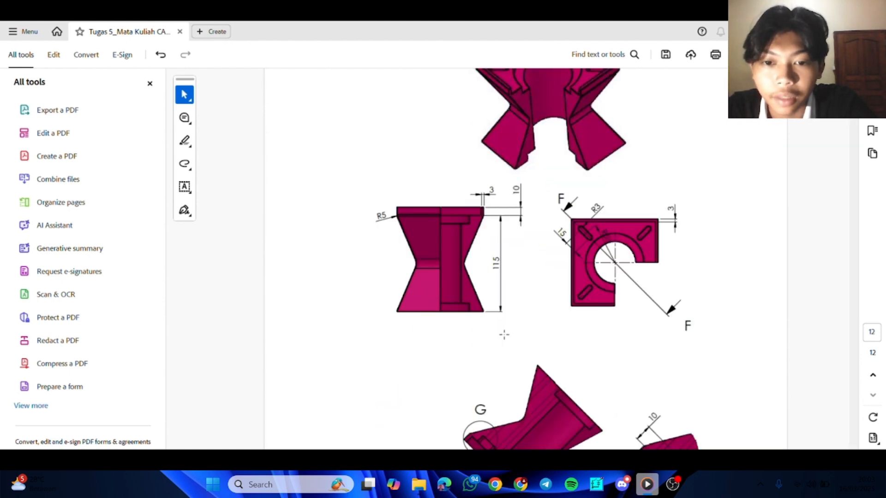
scroll(501, 226, up, 2)
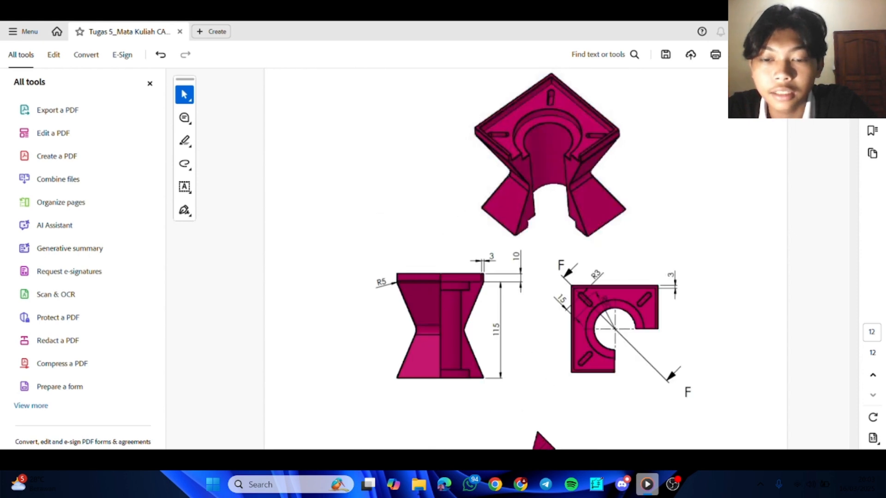
Return to SOLIDWORKS, view the part normal to the Top Plane and open a new sketch on the connector's upper face
key(alt+Tab)
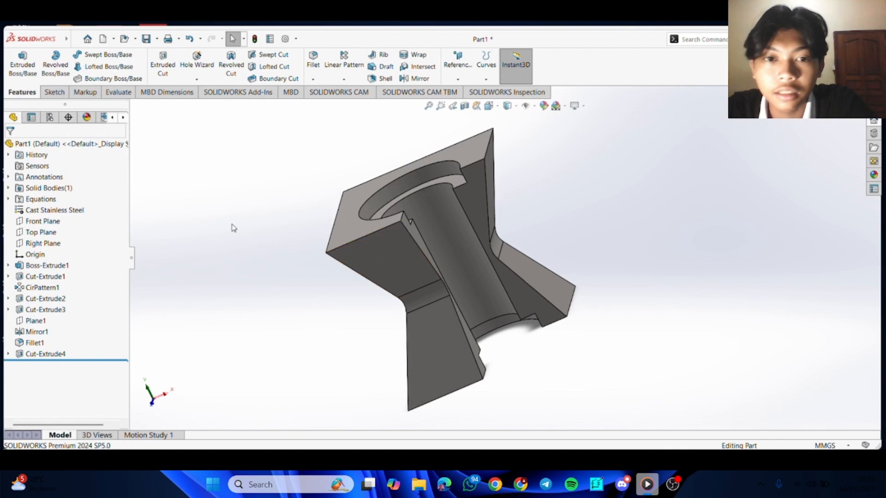
click(45, 232)
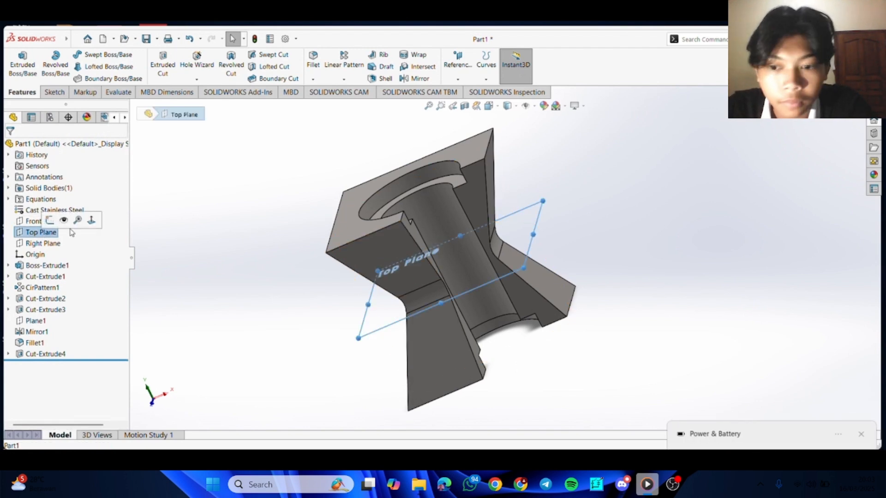
click(92, 220)
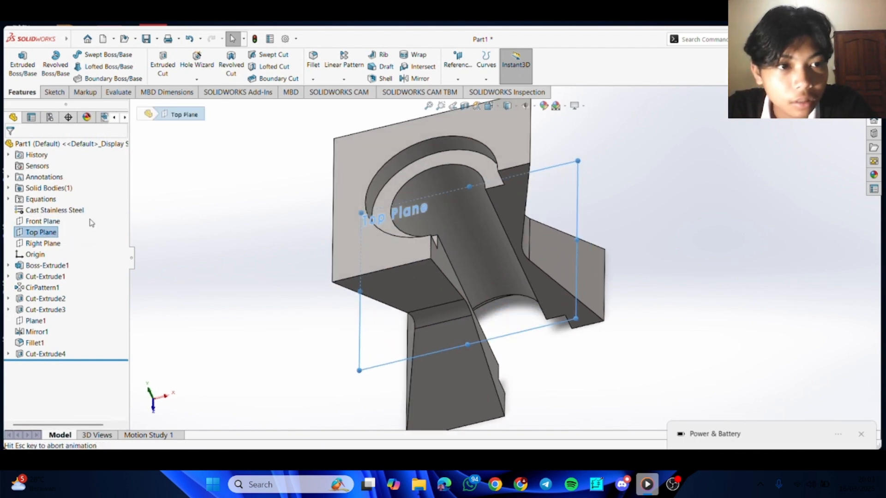
click(43, 235)
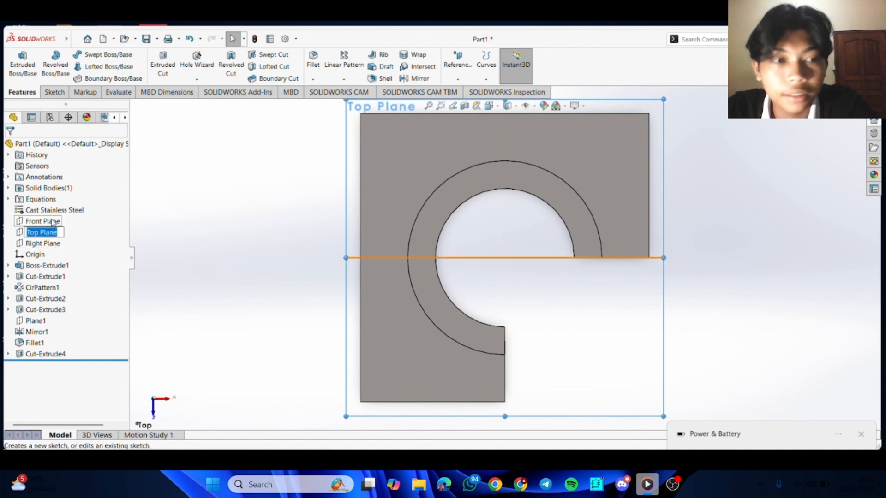
right_click(415, 143)
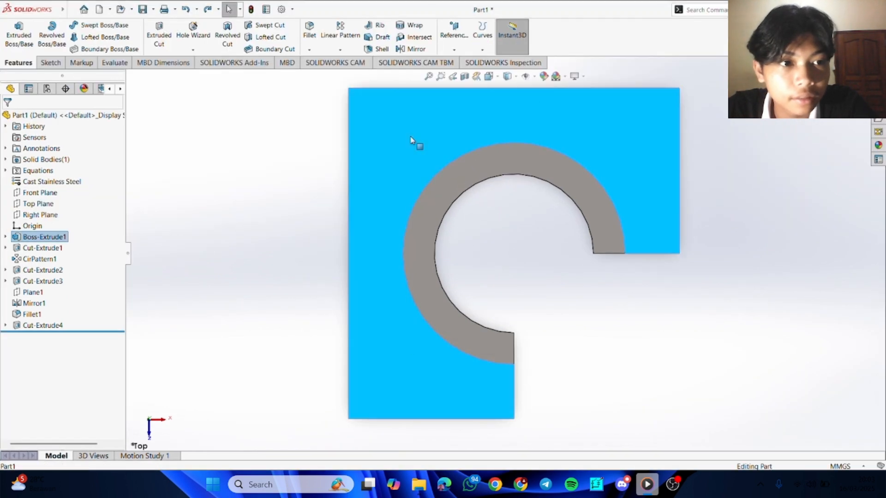
click(432, 109)
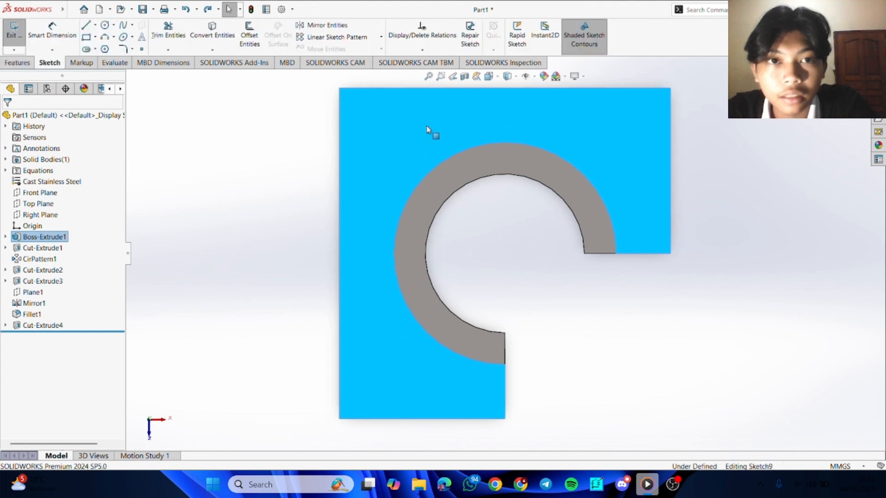
click(256, 36)
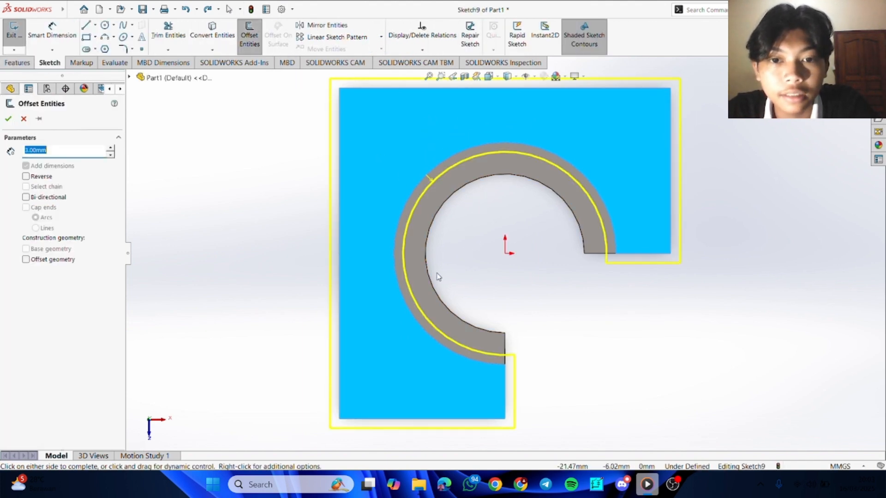
click(25, 120)
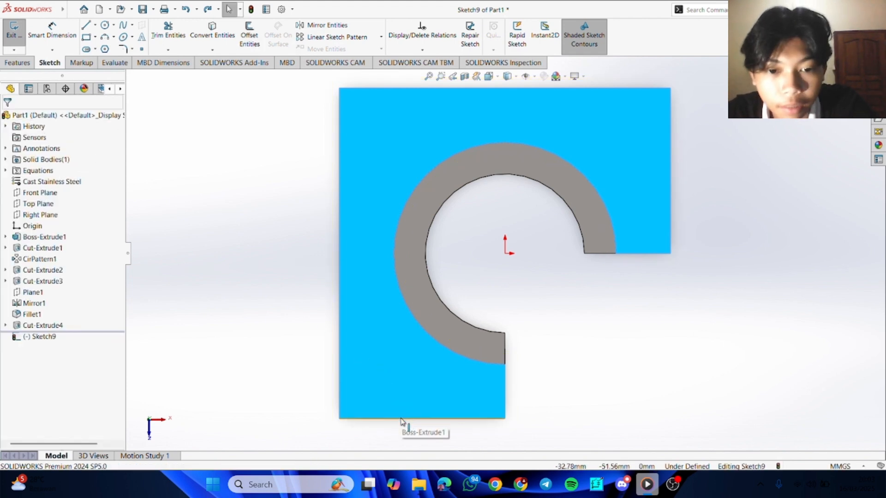
click(289, 380)
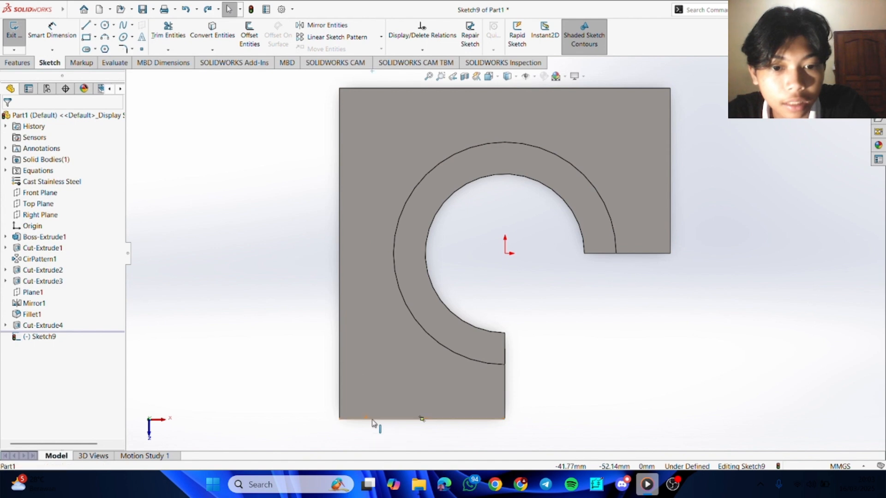
Offset the connector's four outer straight edges 3 mm inward, checking the rim thickness against the PDF drawing
click(363, 420)
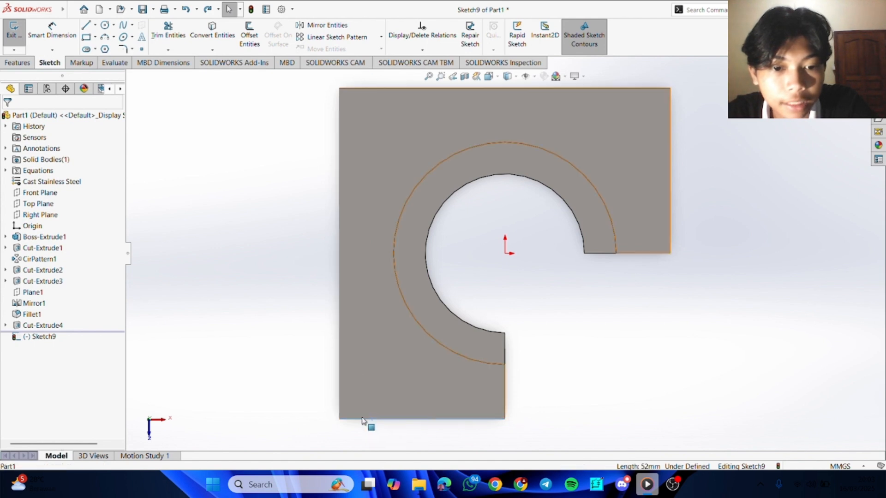
ctrl+click(340, 379)
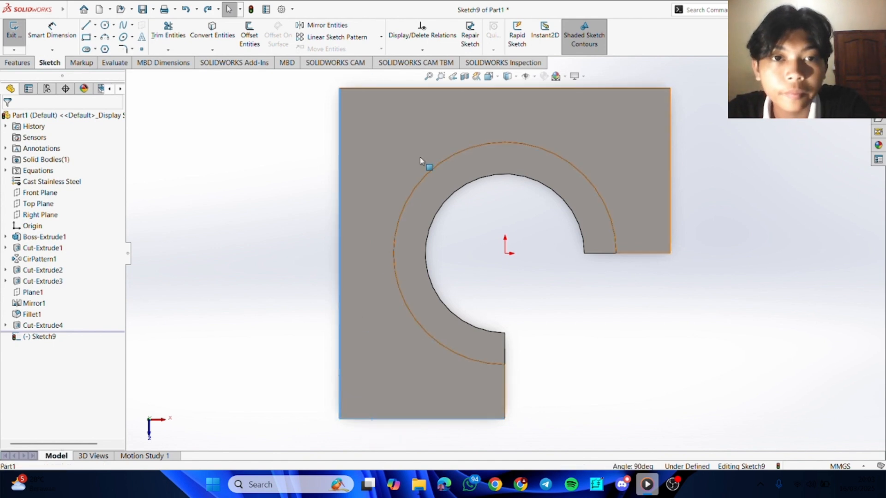
ctrl+click(415, 89)
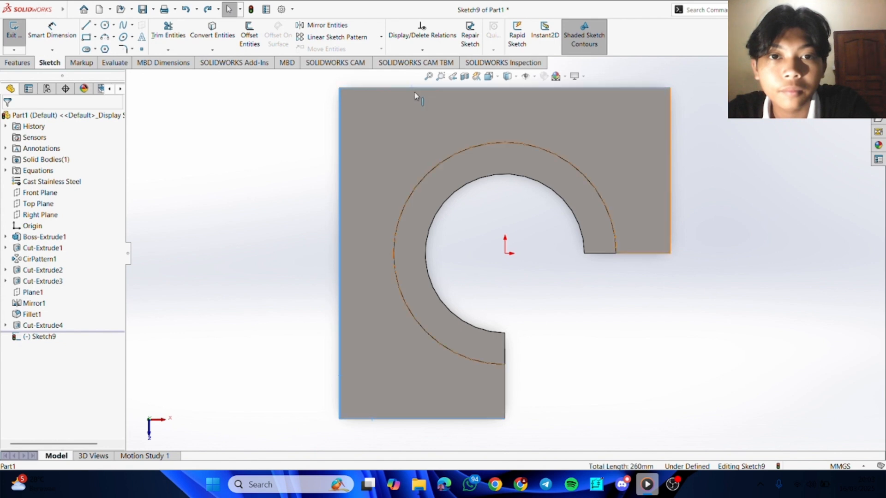
ctrl+click(670, 160)
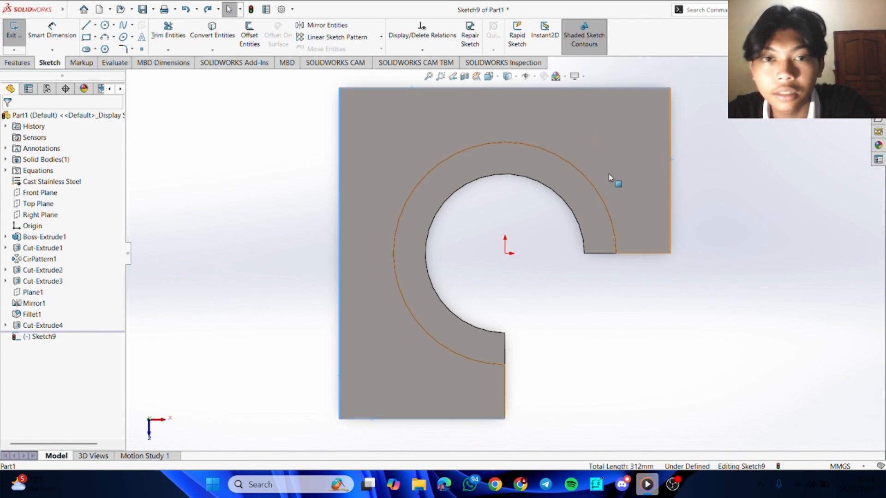
click(250, 34)
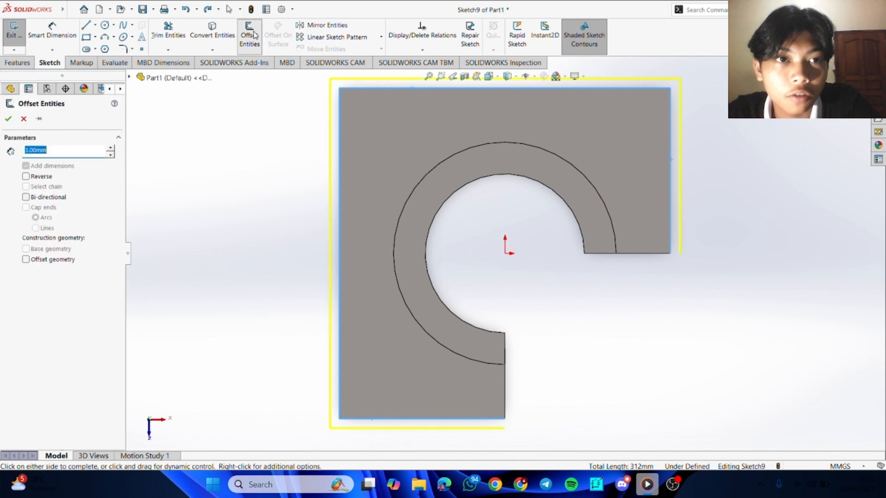
click(26, 176)
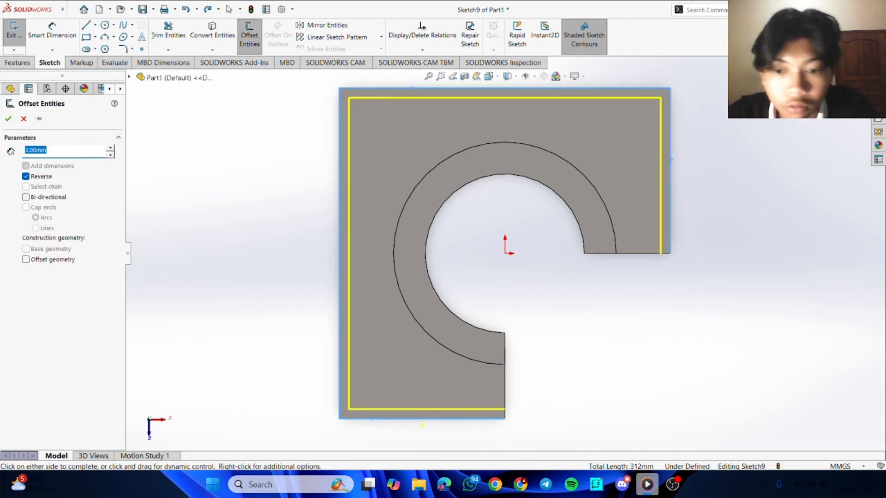
key(alt+Tab)
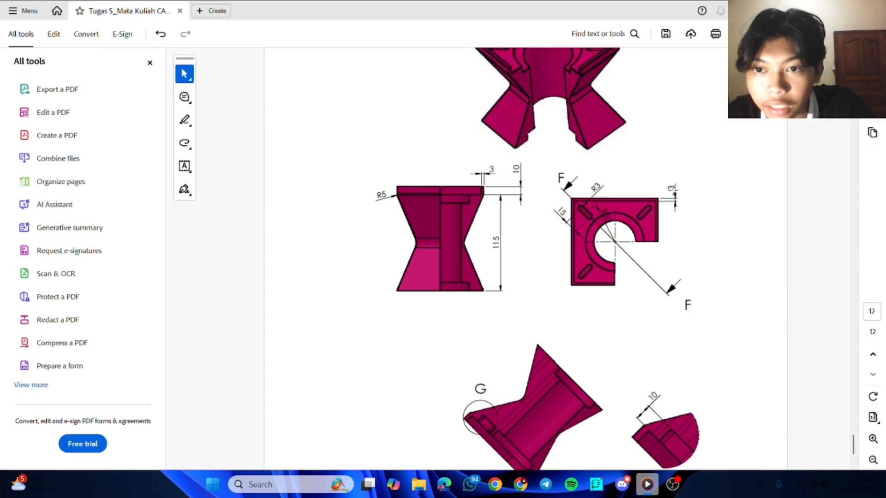
key(alt+Tab)
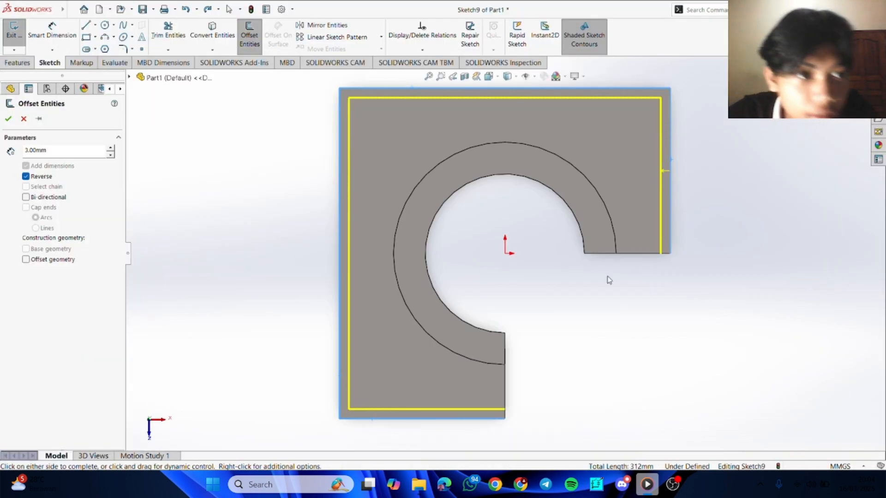
click(9, 119)
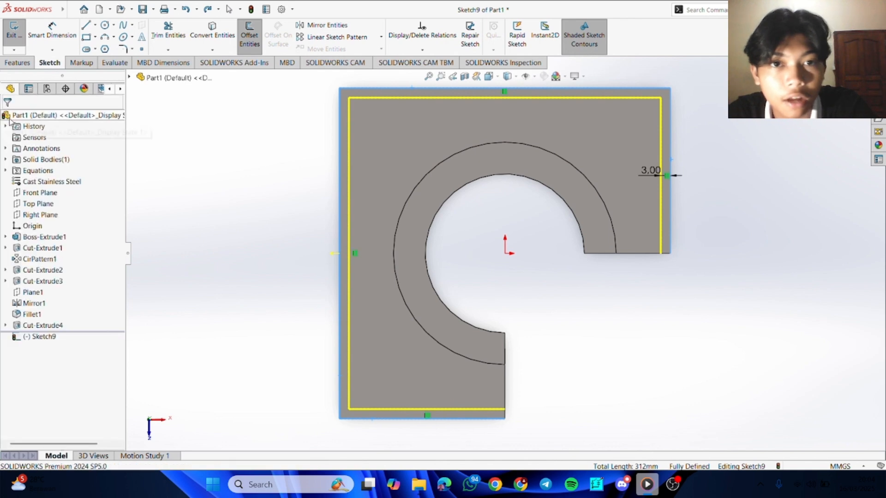
Offset the four inner rim lines 3 mm outward to create the rim's outer outline along the part edges
click(253, 40)
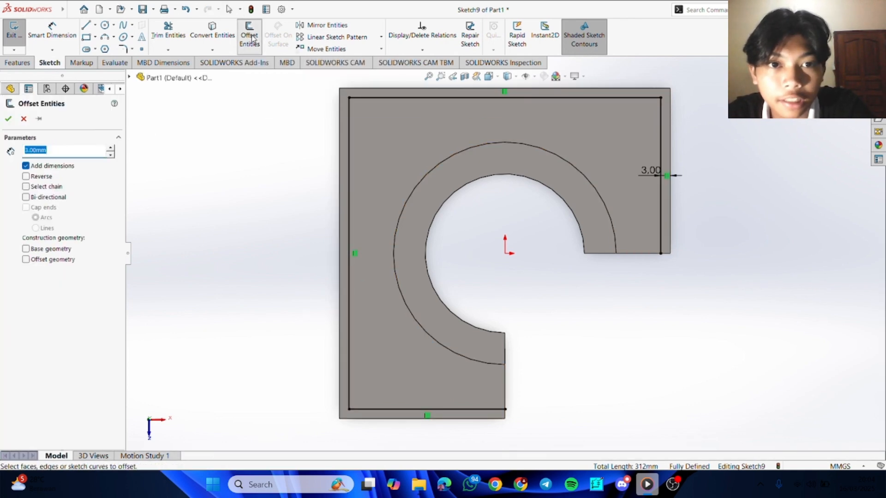
click(405, 410)
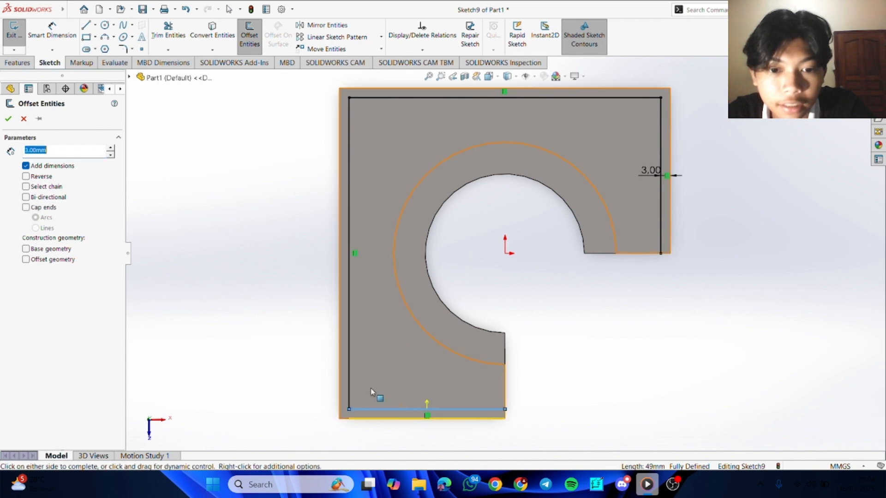
click(349, 367)
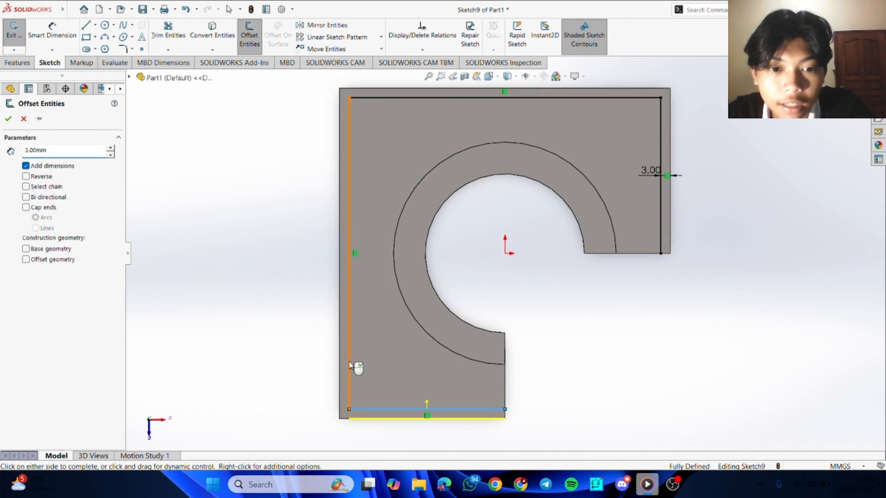
click(423, 98)
click(659, 164)
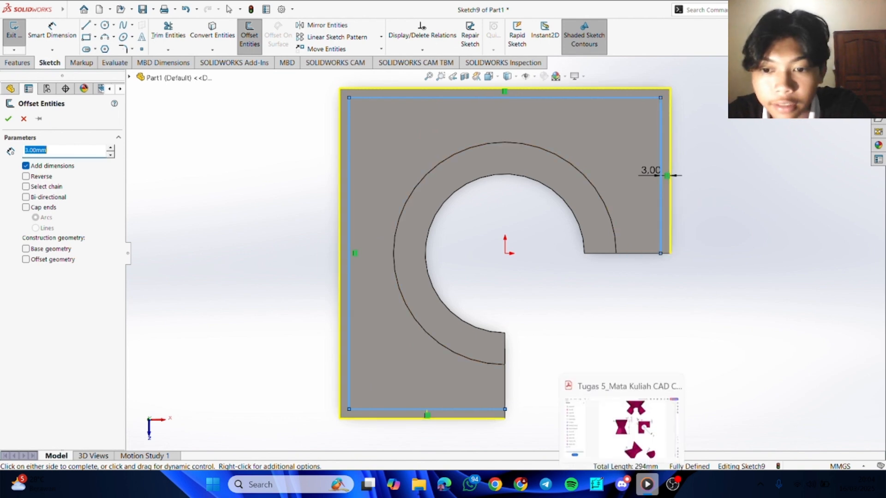
click(8, 119)
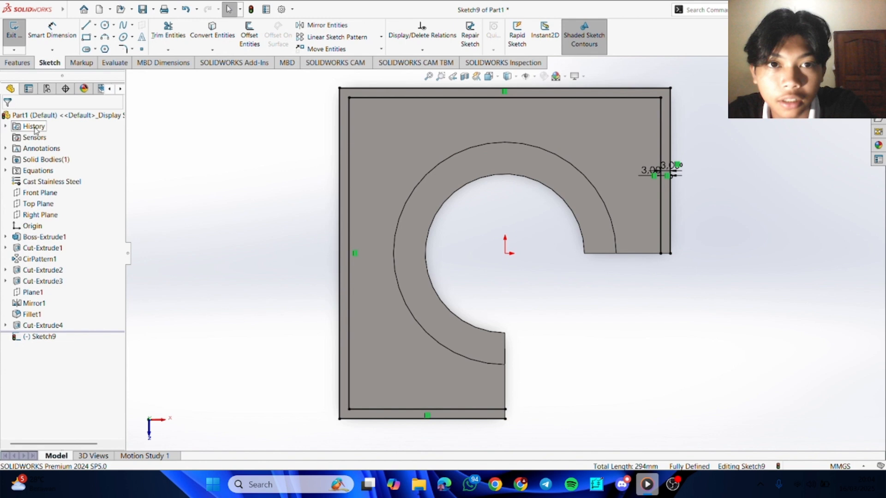
Close the rim profile with a short 3 mm line across each of its two open ends at the quarter cutout
click(86, 25)
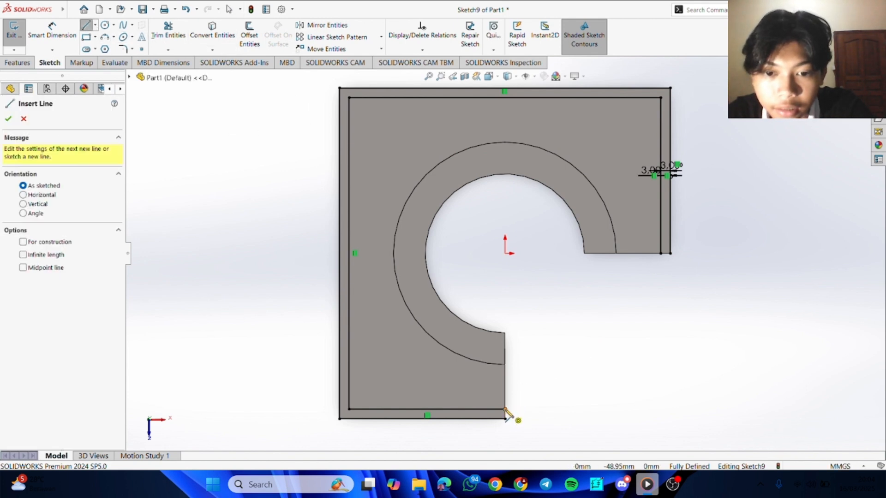
drag(504, 408, 505, 419)
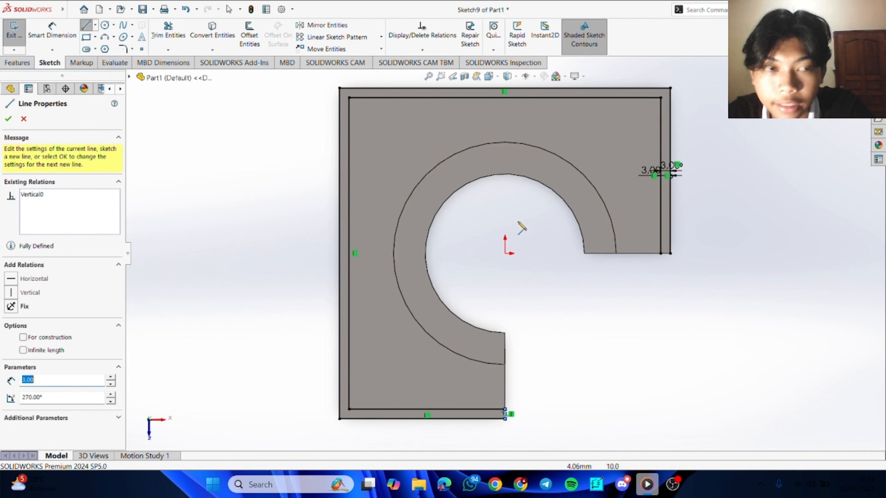
mouse_move(660, 253)
mouse_down()
mouse_move(687, 262)
mouse_move(670, 252)
mouse_up()
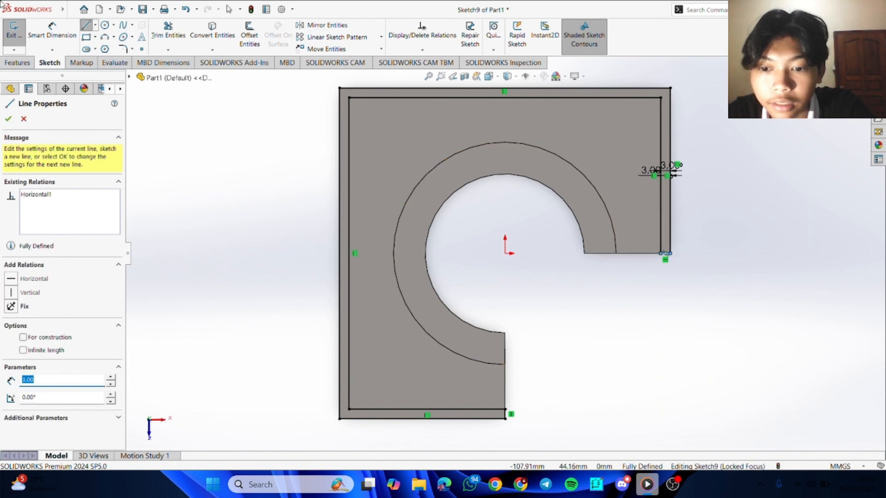
click(19, 63)
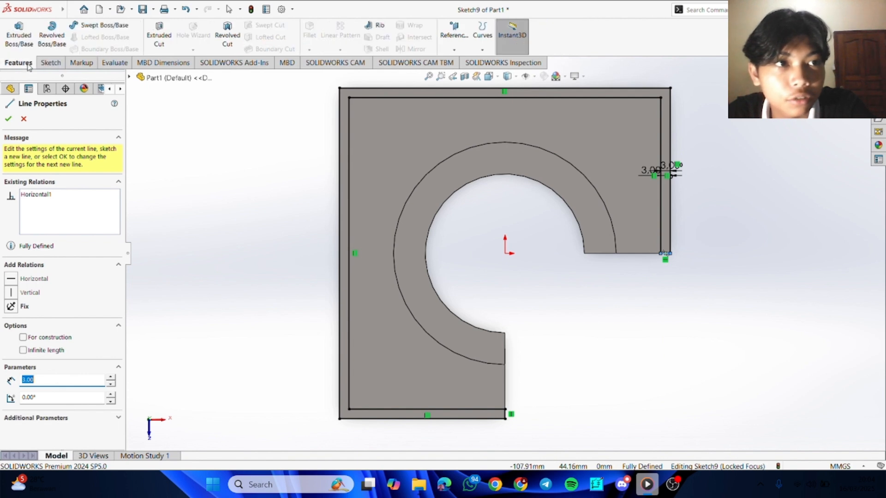
click(11, 120)
Extrude the rim profile upward as a 10 mm blind boss merged with the connector, checking the height in the PDF drawing
click(16, 36)
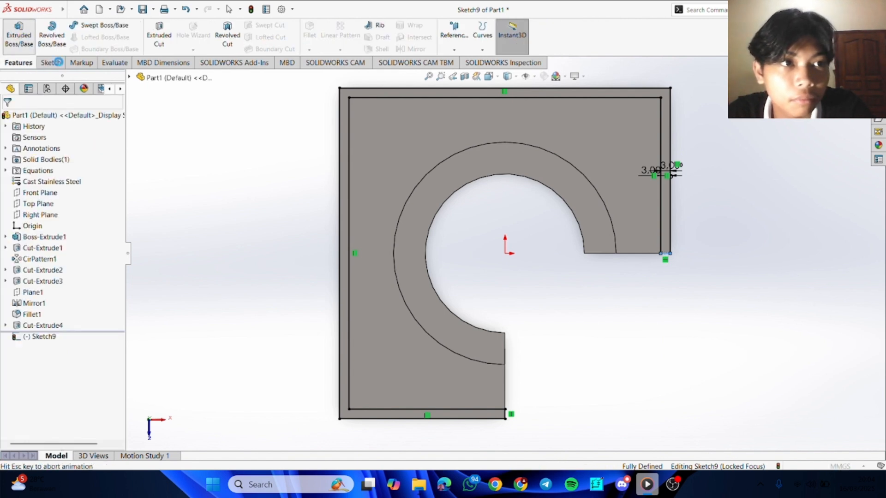
scroll(588, 319, up, 4)
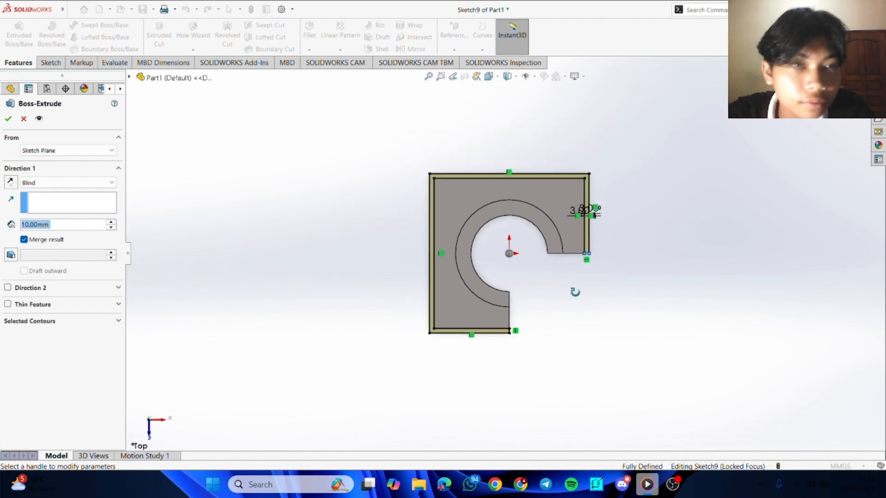
middle_drag(576, 292, 571, 188)
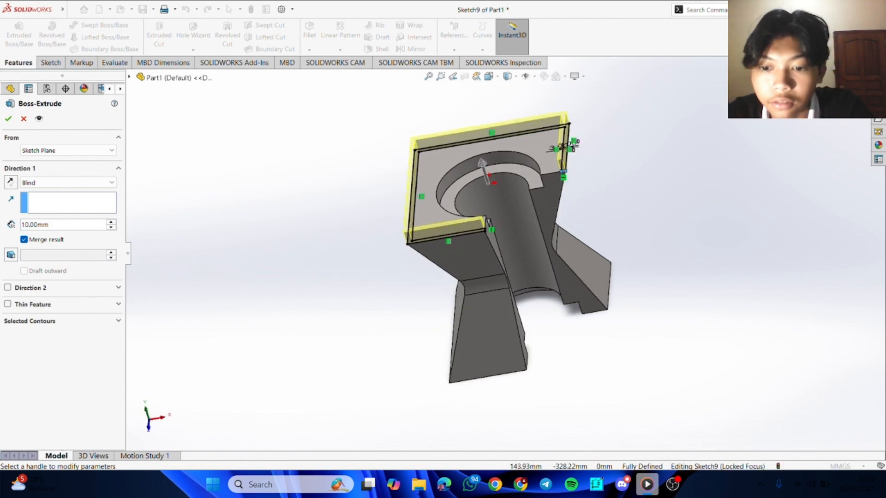
click(614, 447)
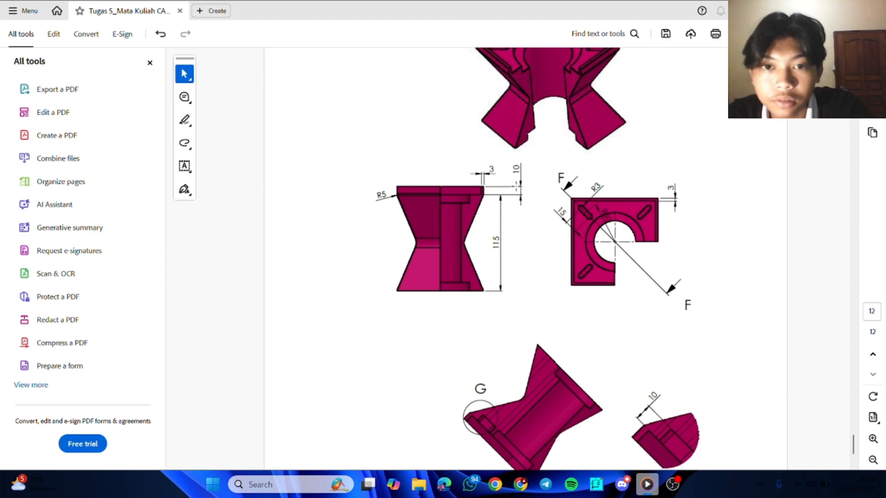
mouse_move(623, 482)
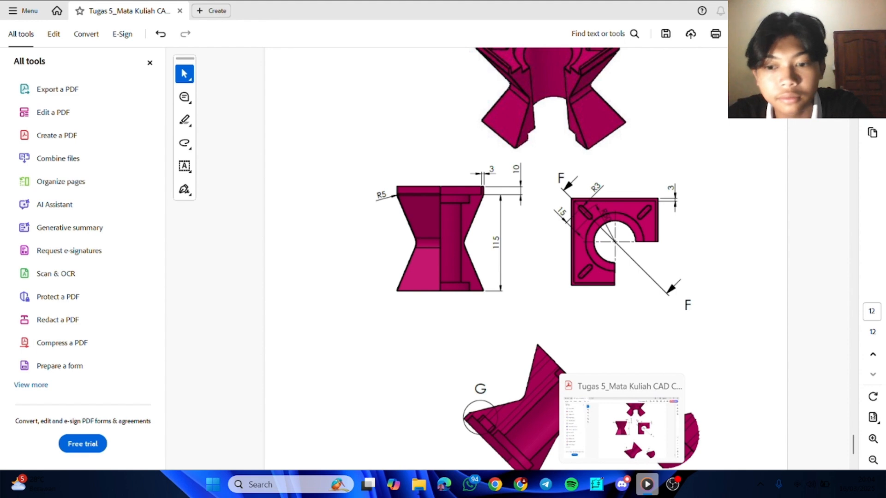
key(alt+Tab)
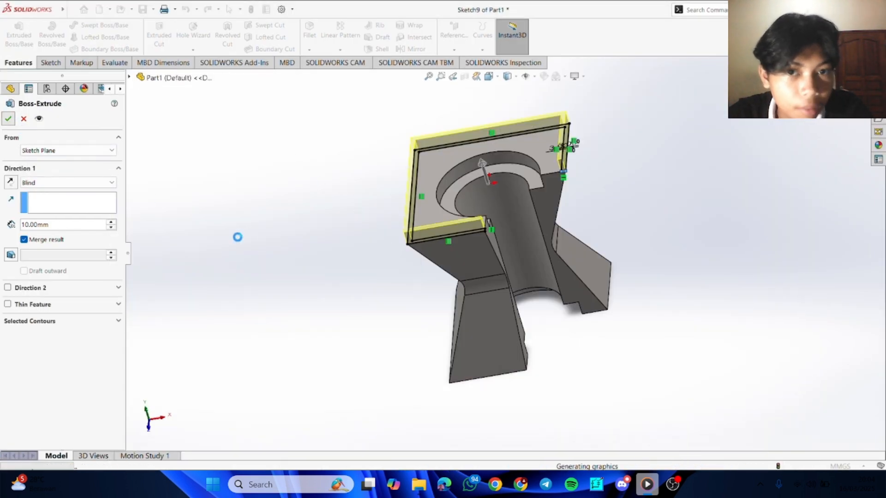
key(Return)
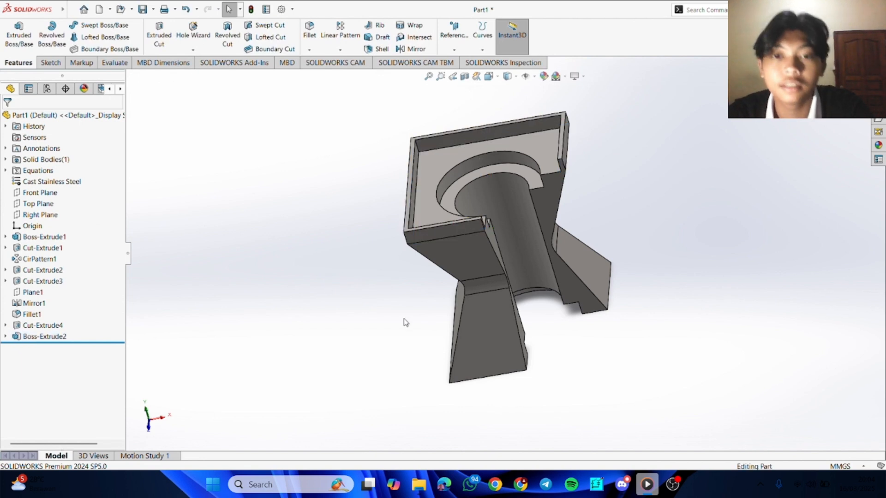
Check the slot layout in the PDF drawing and open a new sketch on the recessed upper face inside the rim
middle_drag(477, 244, 541, 317)
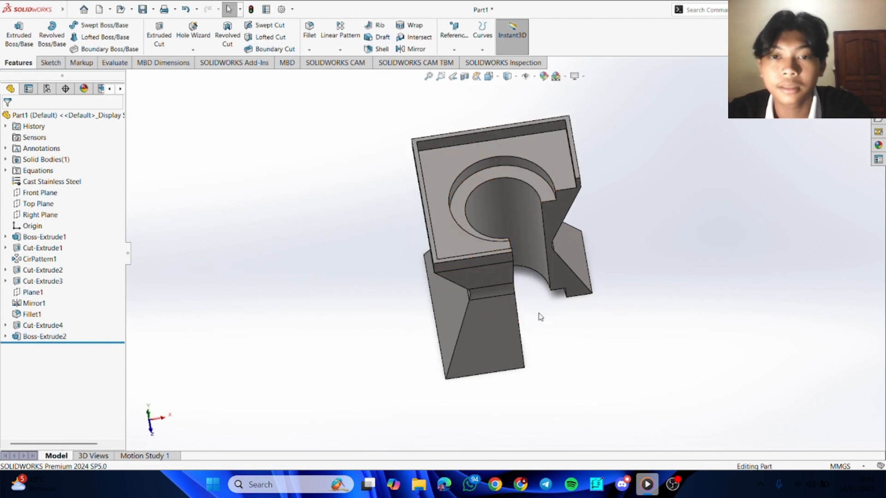
key(alt+Tab)
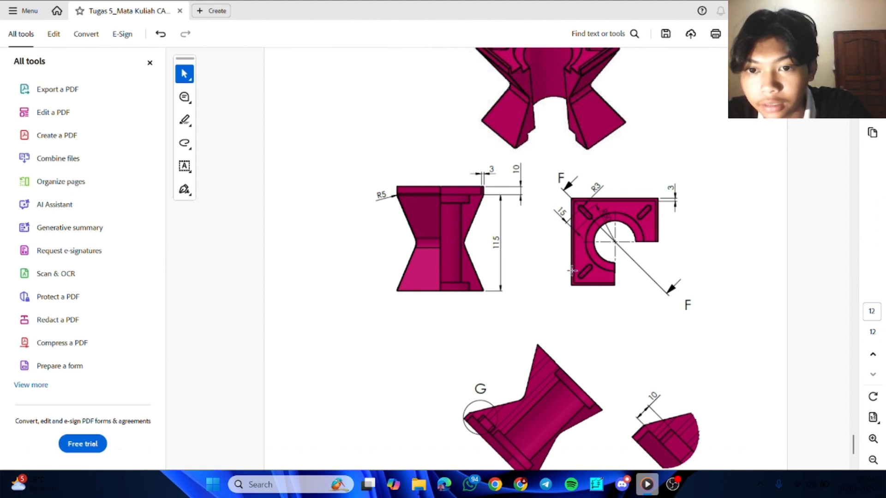
scroll(611, 195, up, 3)
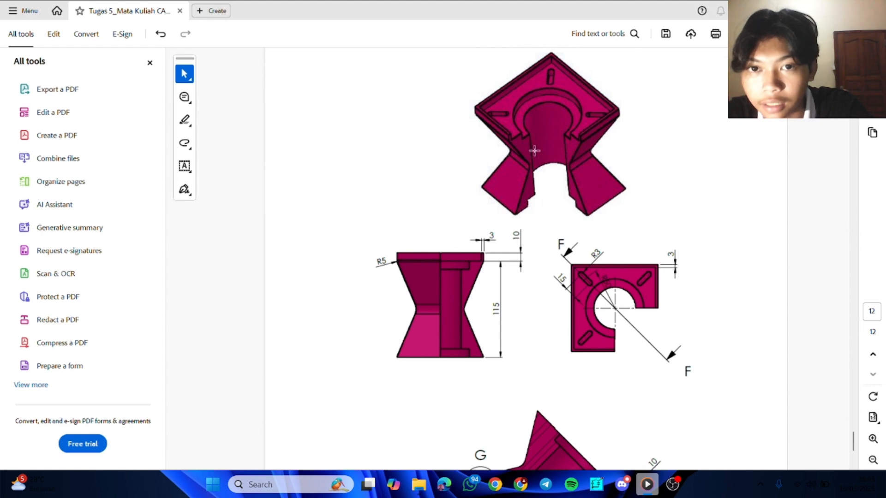
scroll(606, 301, down, 6)
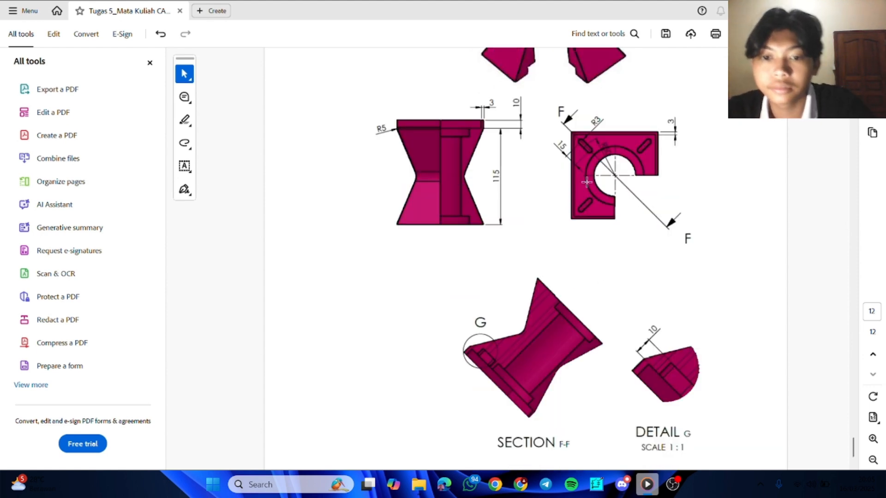
scroll(586, 182, up, 3)
key(alt+Tab)
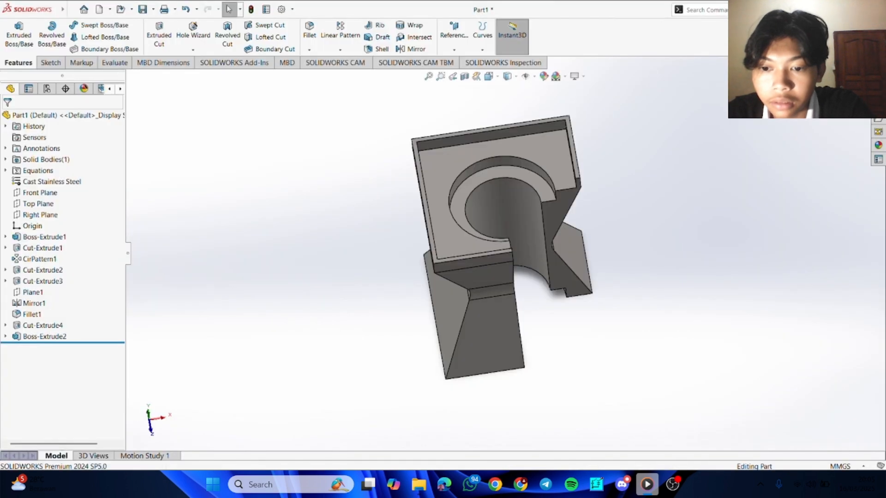
click(449, 159)
right_click(449, 159)
click(471, 147)
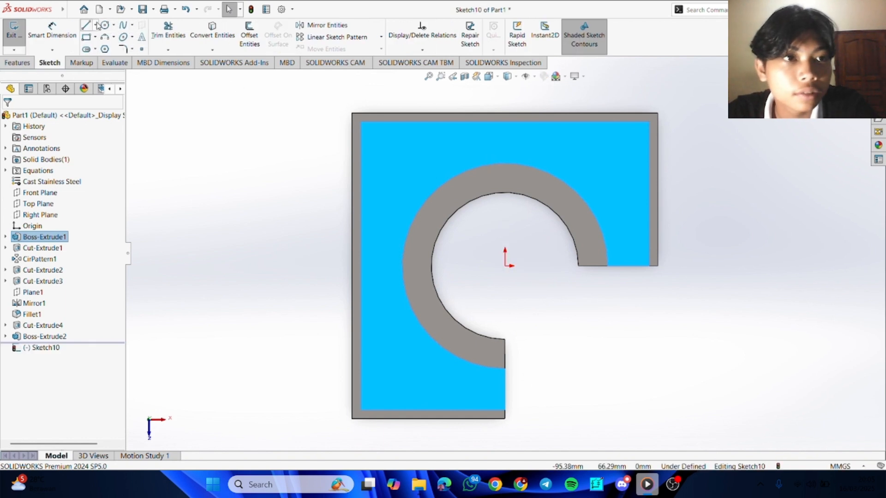
Draw a diagonal centerline at 135° from the origin to the rim's inner corner opposite the quarter cutout
click(95, 25)
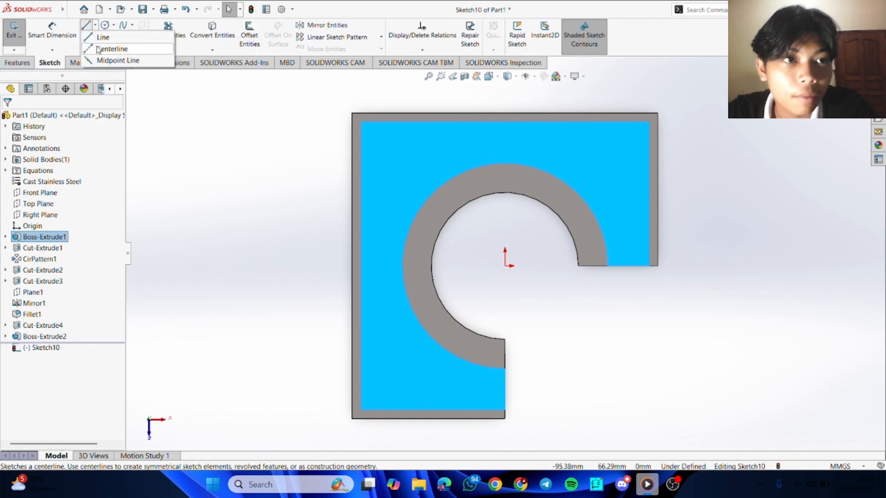
click(111, 49)
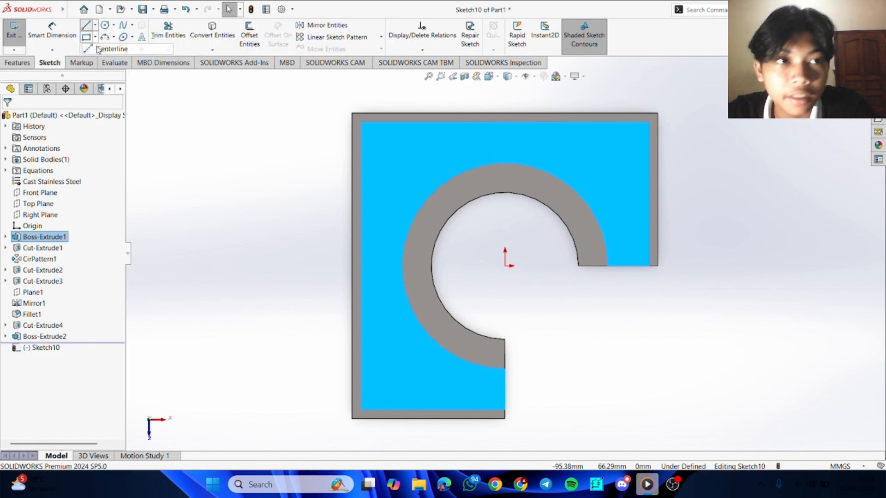
click(504, 266)
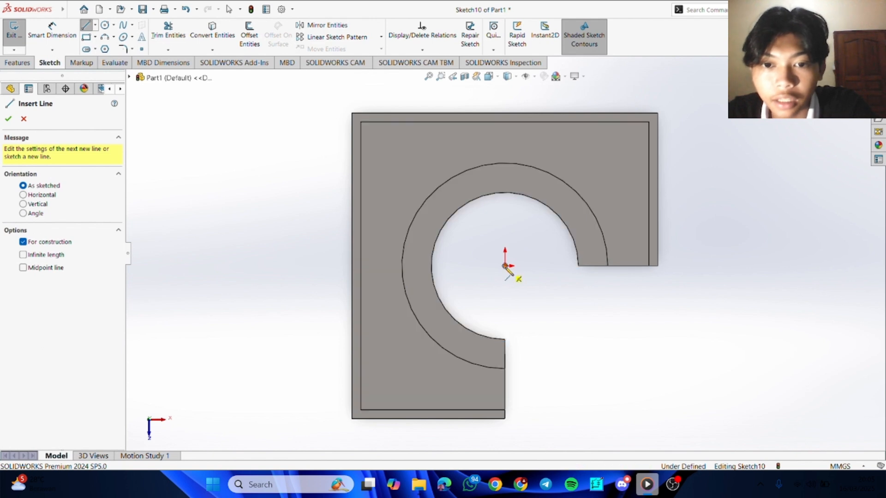
click(361, 123)
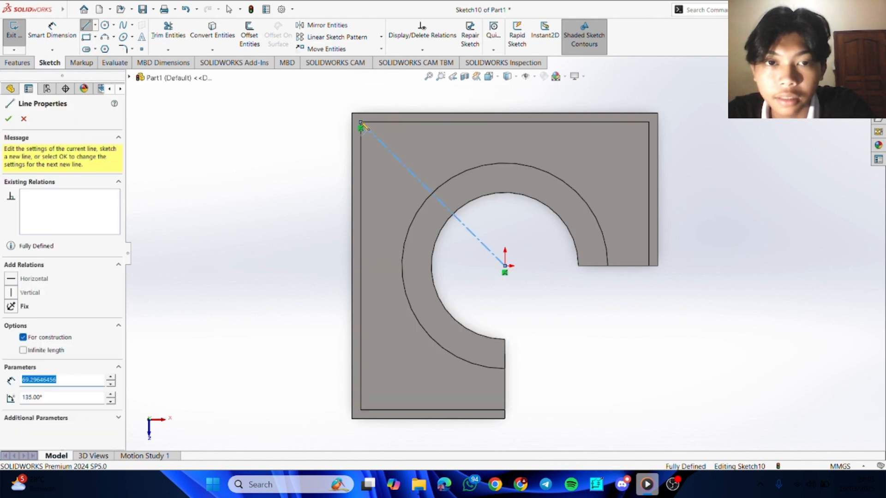
Sketch a centerpoint straight slot along the diagonal centerline near the rim's inner corner, about 19 mm between arc centers and 6 mm wide
click(95, 38)
mouse_move(108, 38)
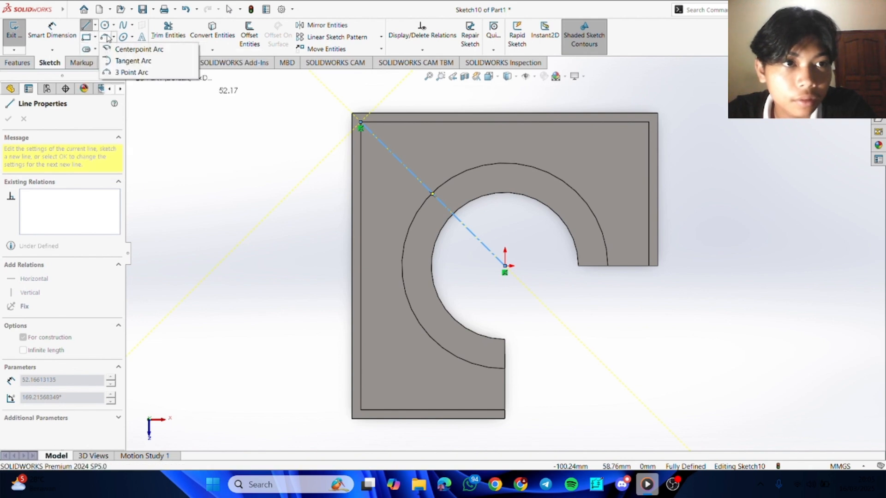
click(87, 49)
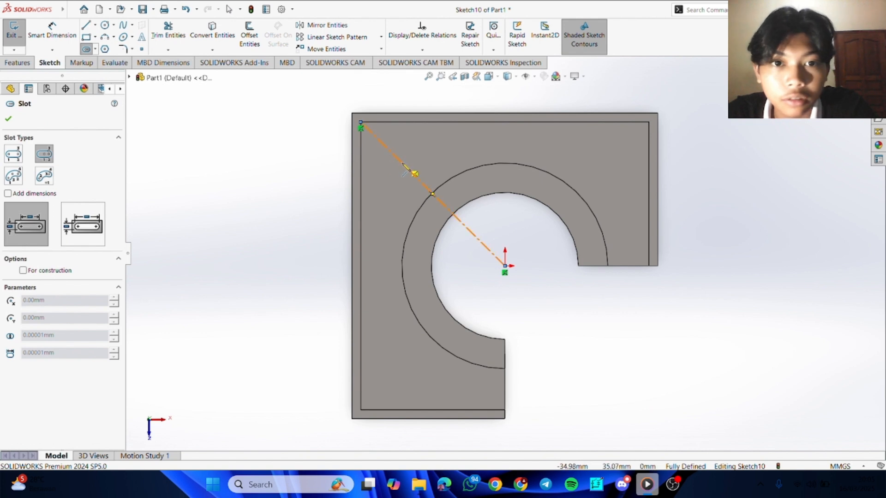
click(401, 163)
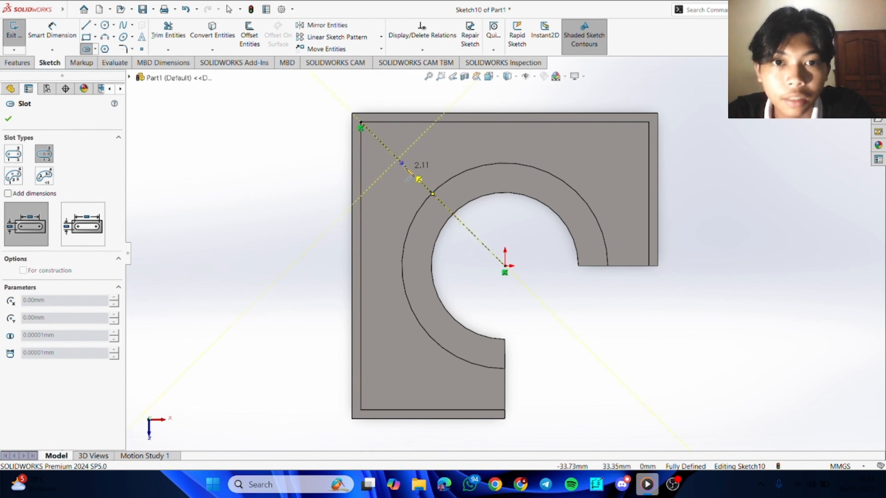
click(422, 185)
click(429, 178)
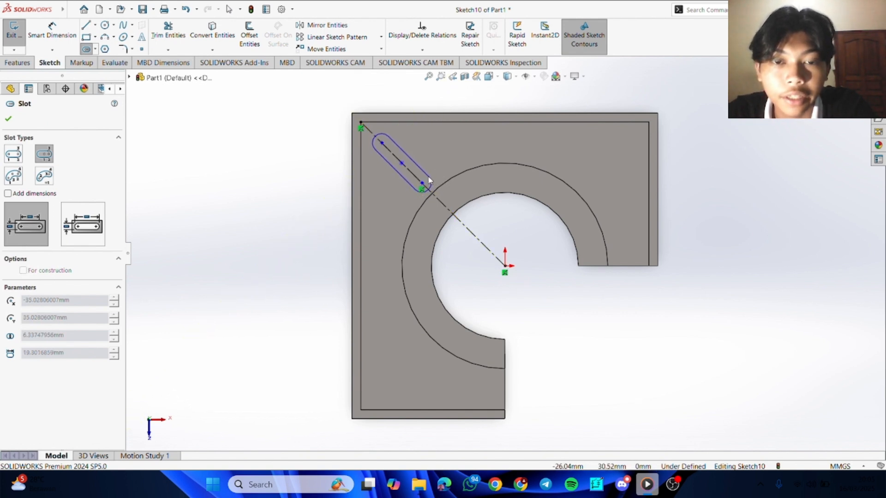
Check the slot length in the PDF drawing and dimension the slot to 15 mm between its arc centers
click(62, 45)
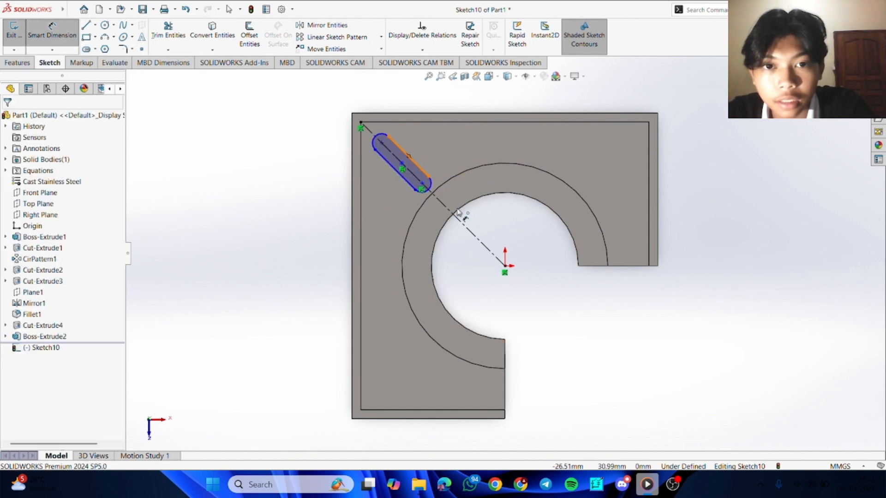
click(622, 484)
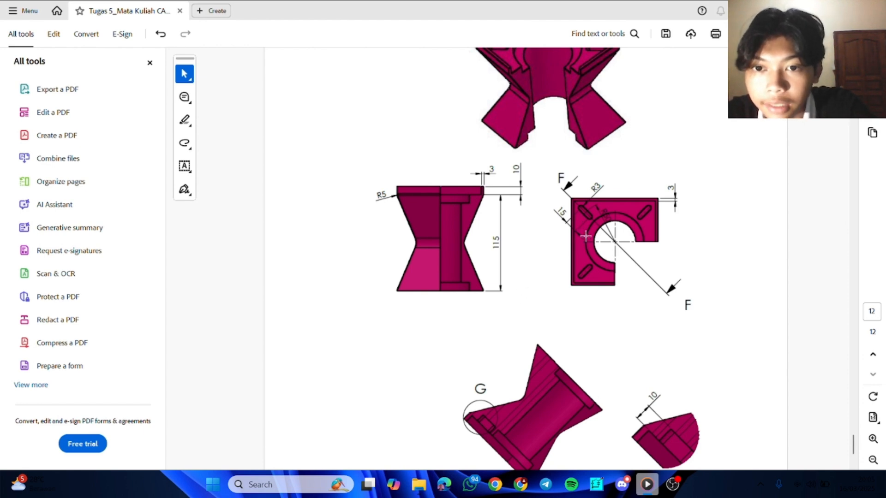
click(621, 484)
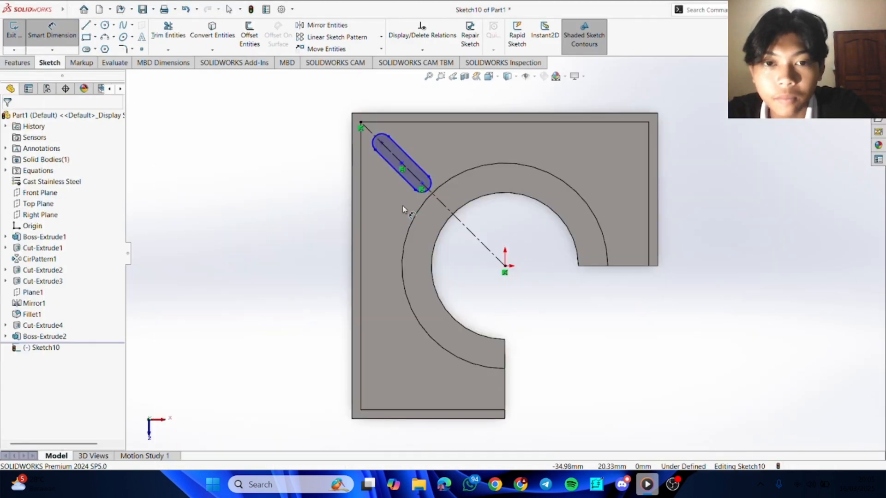
click(422, 186)
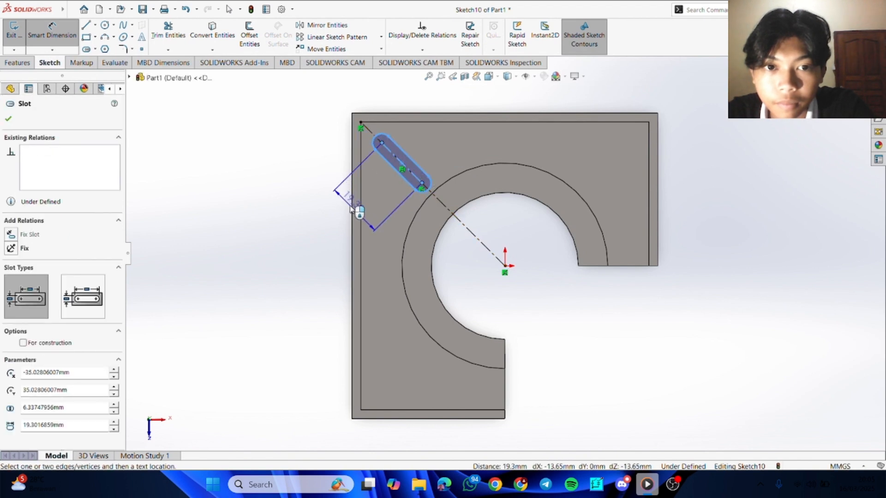
click(358, 210)
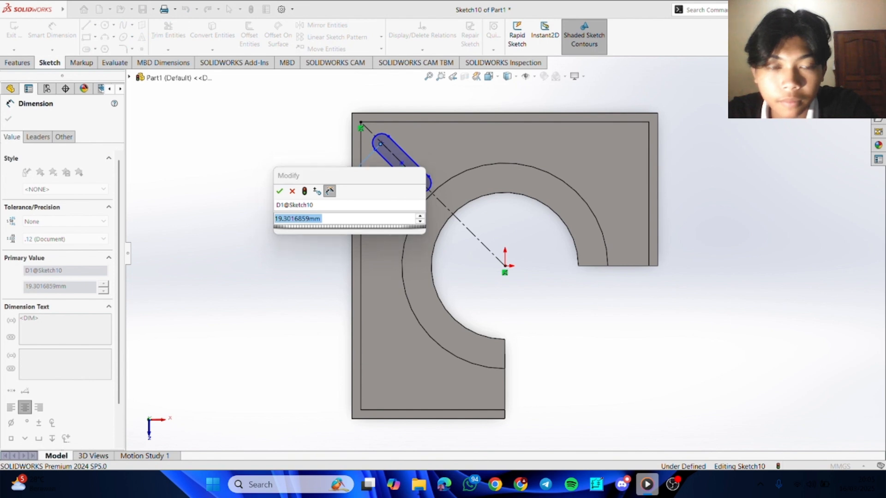
text(15)
key(Return)
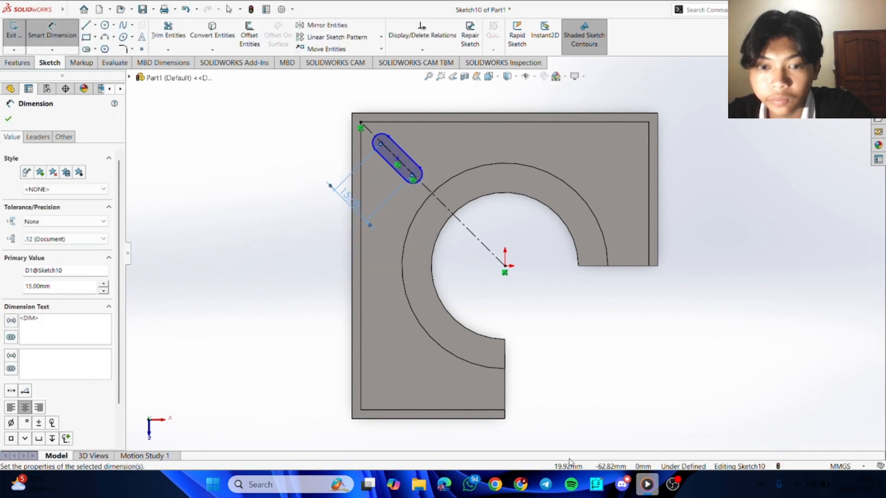
Recheck the PDF drawing and dimension the slot's center 50 mm from the origin along the diagonal
key(alt+Tab)
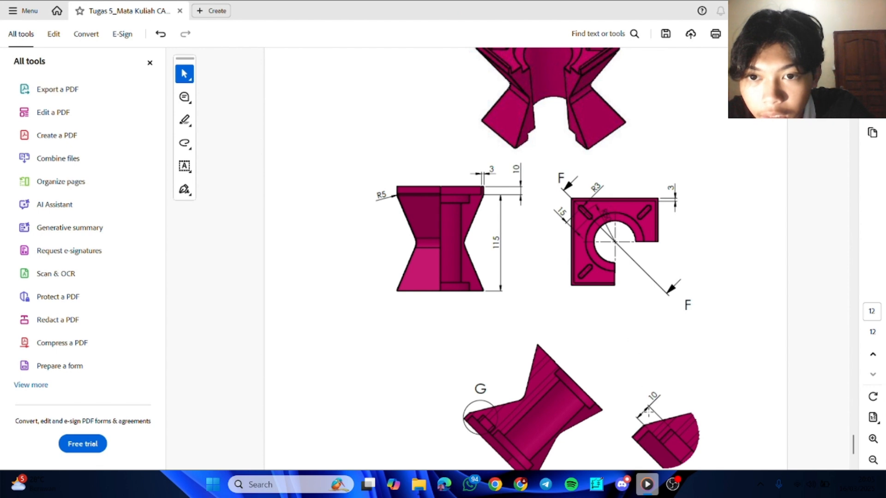
key(alt+Tab)
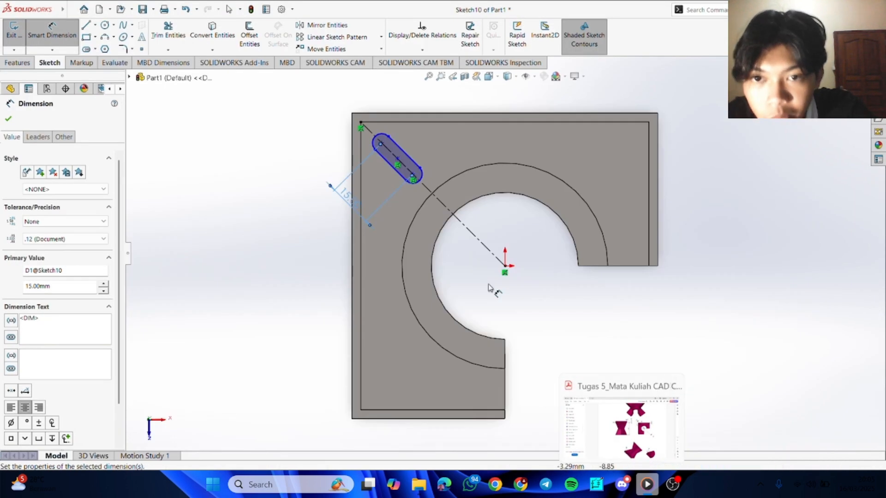
click(399, 155)
click(505, 266)
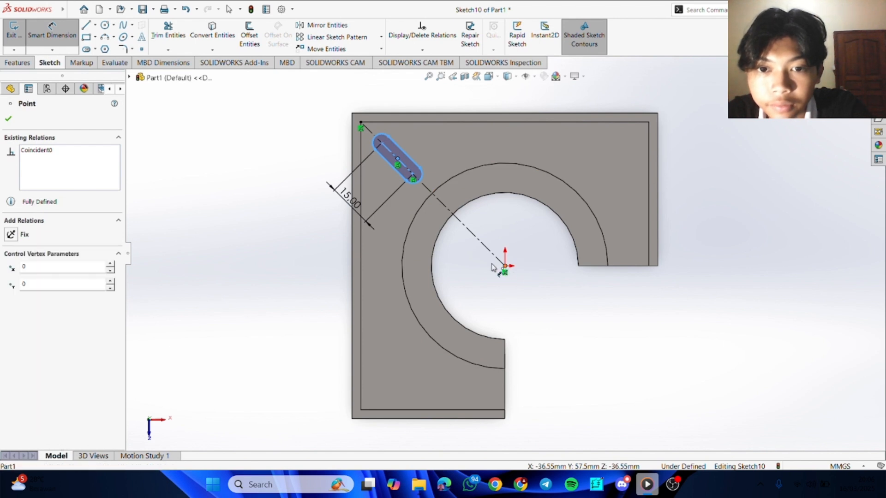
click(491, 233)
click(490, 212)
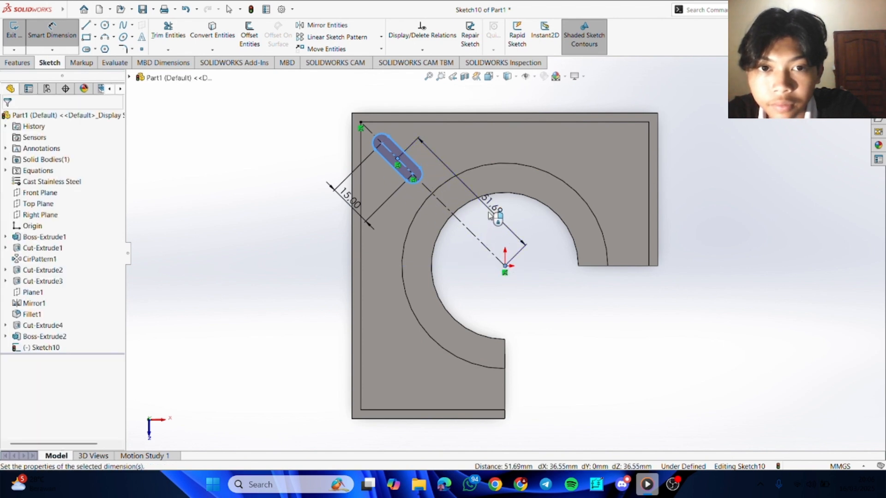
text(50)
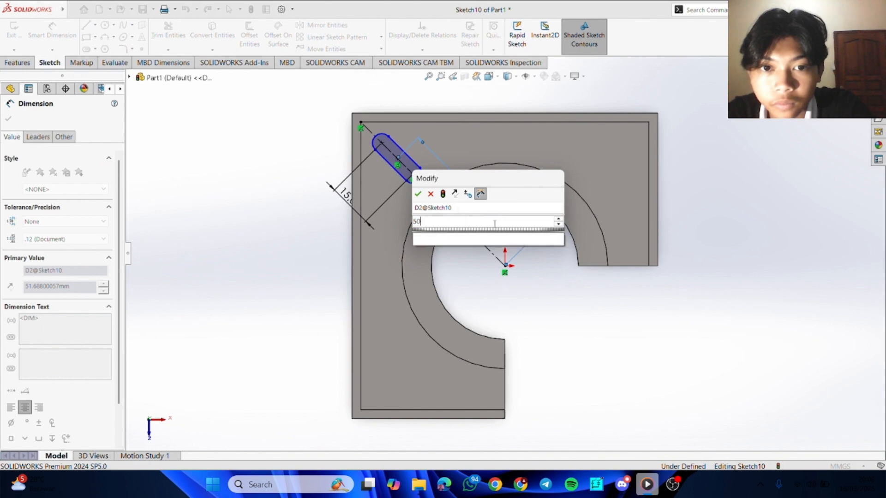
key(Return)
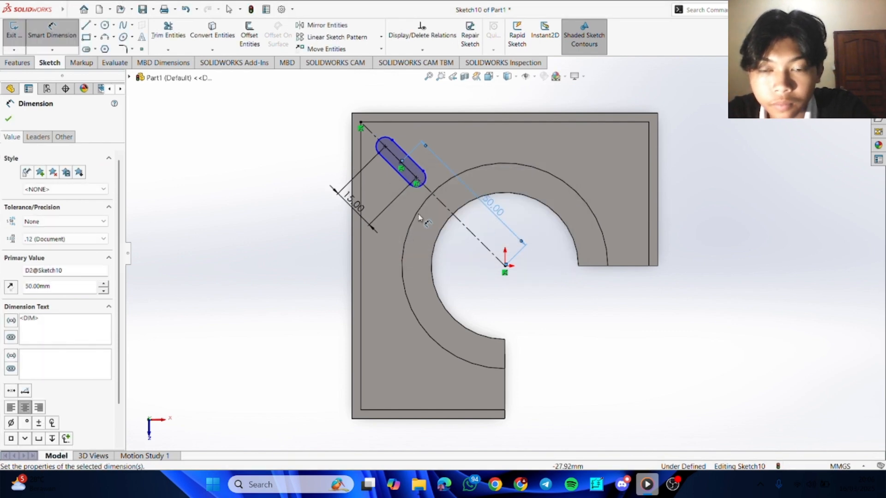
Check the slot's end radius in the PDF drawing and dimension the slot's end arc to R3 mm
click(558, 485)
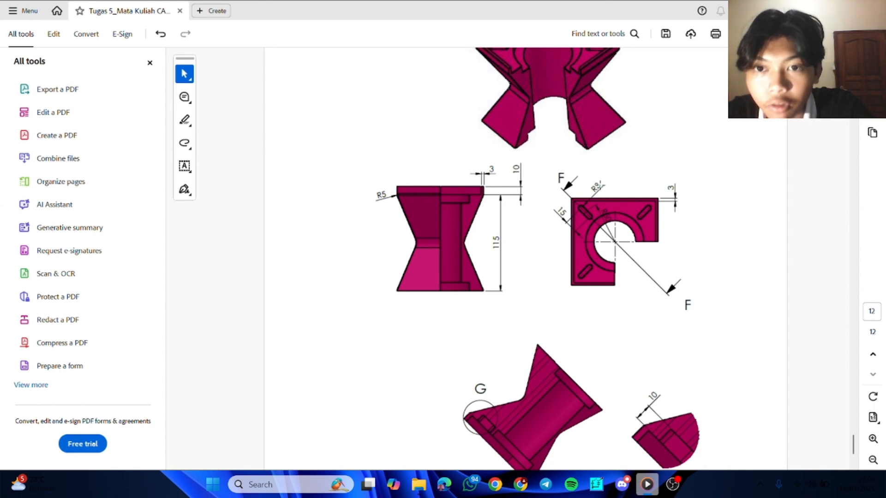
key(alt+Tab)
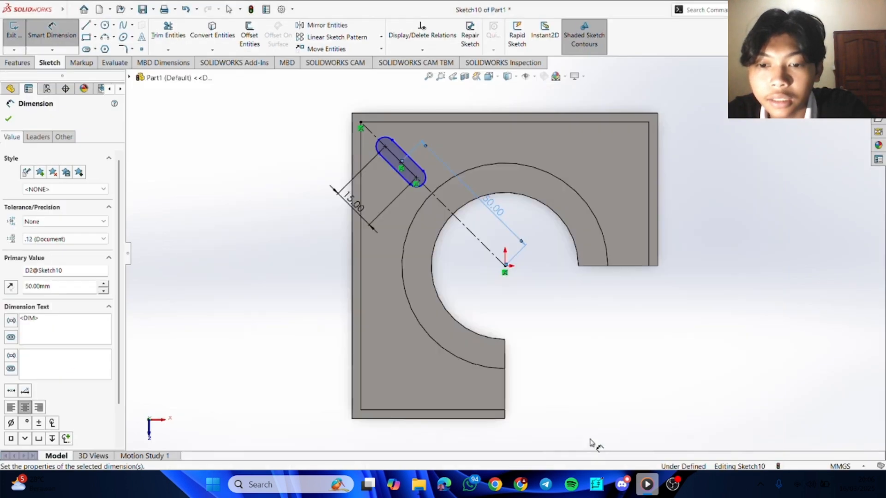
click(379, 148)
click(404, 99)
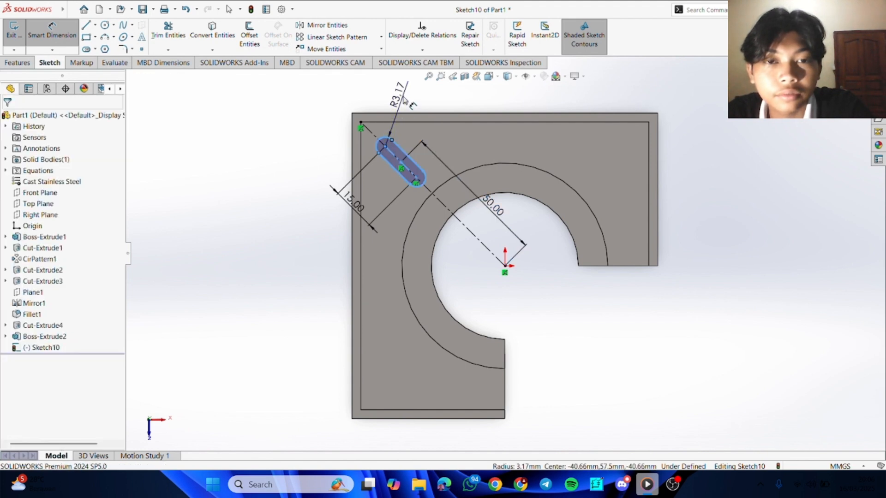
text(3)
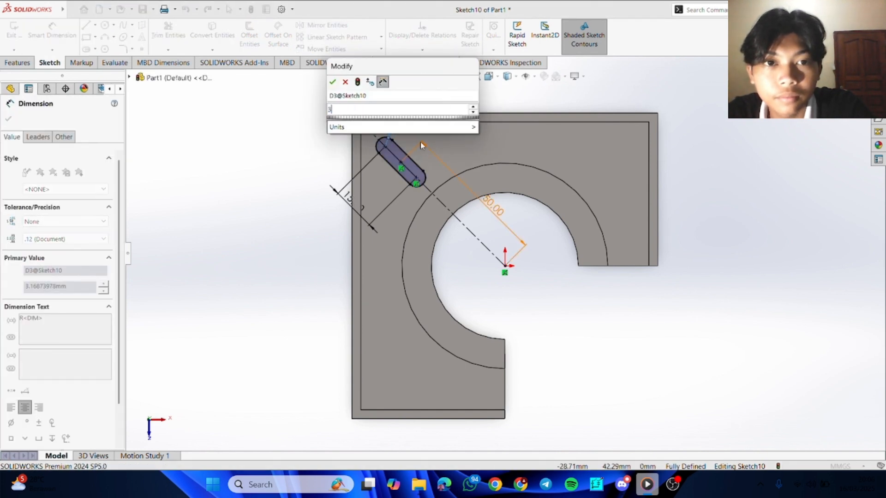
key(Return)
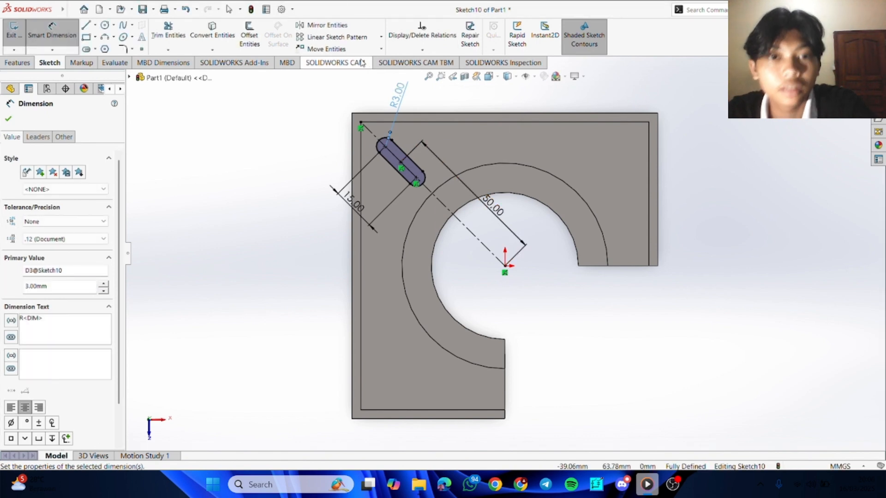
Create a circular sketch pattern of the slot around the origin with 4 equally spaced instances over 360°, checking the layout in the PDF drawing
click(382, 41)
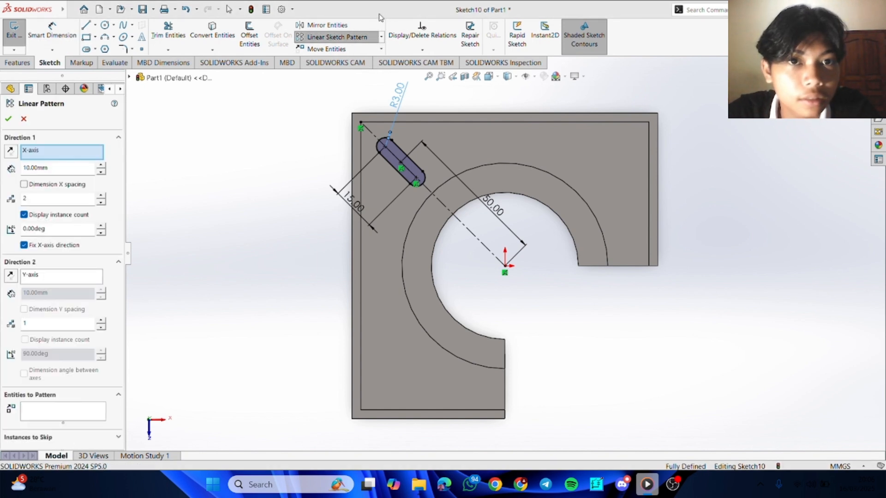
click(381, 38)
click(324, 56)
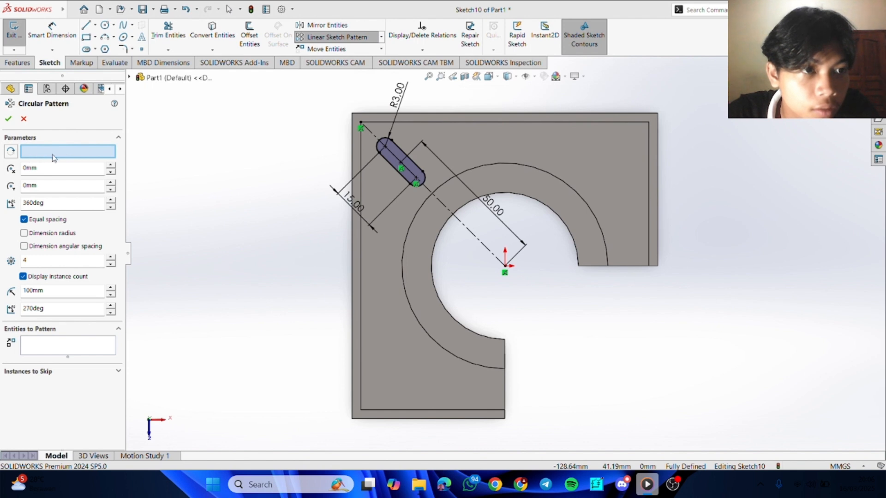
click(395, 170)
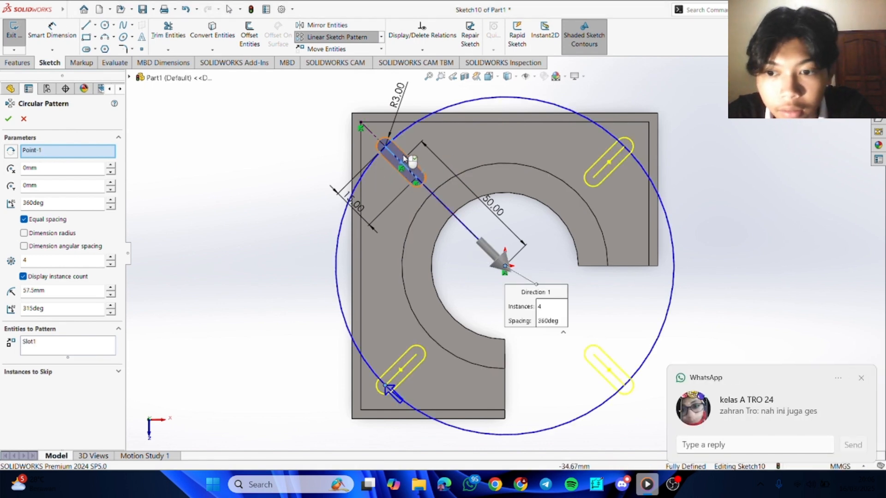
click(405, 155)
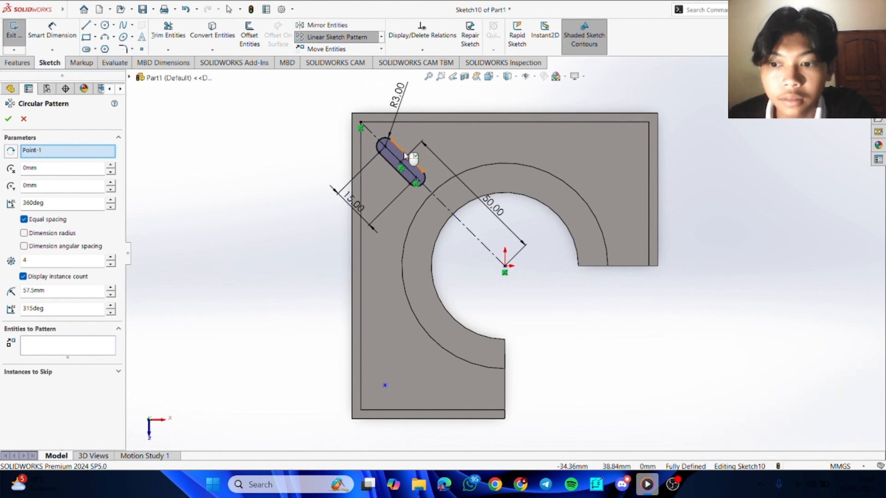
click(397, 156)
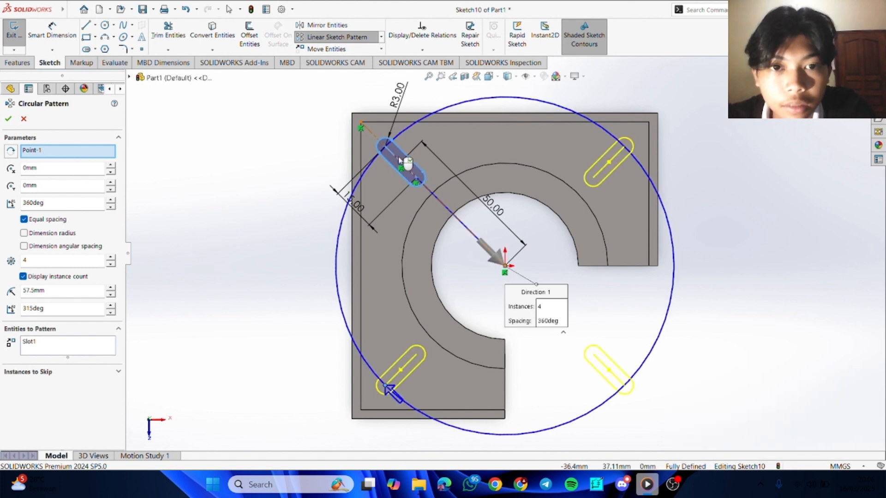
click(405, 159)
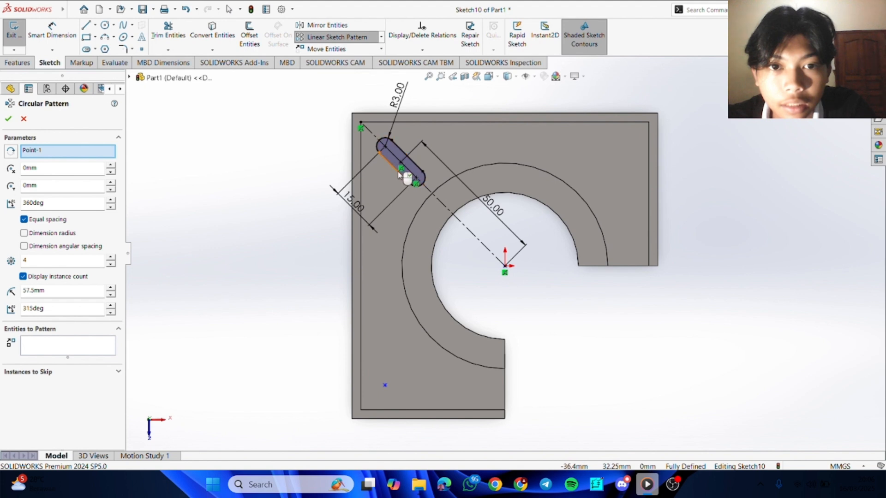
click(395, 173)
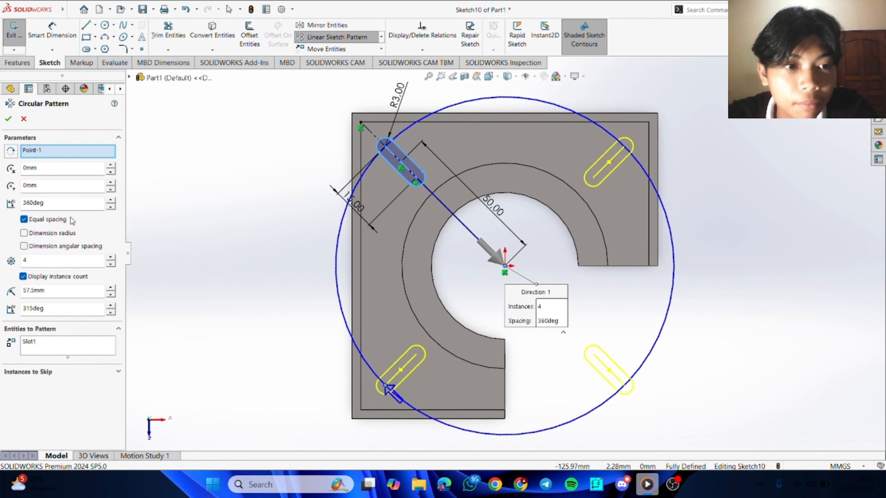
mouse_move(622, 484)
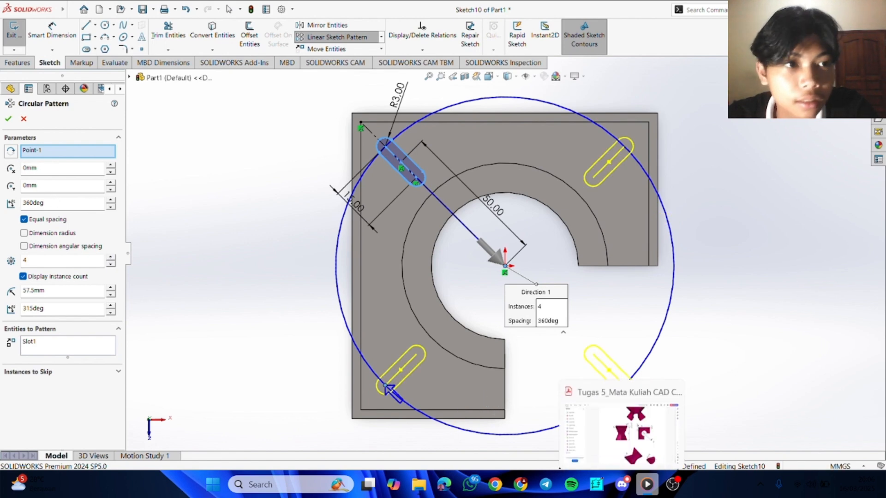
click(622, 447)
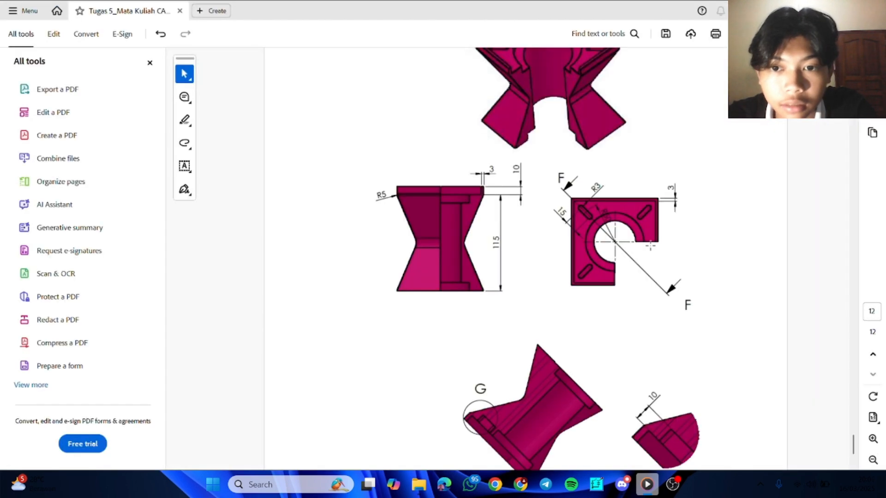
click(621, 483)
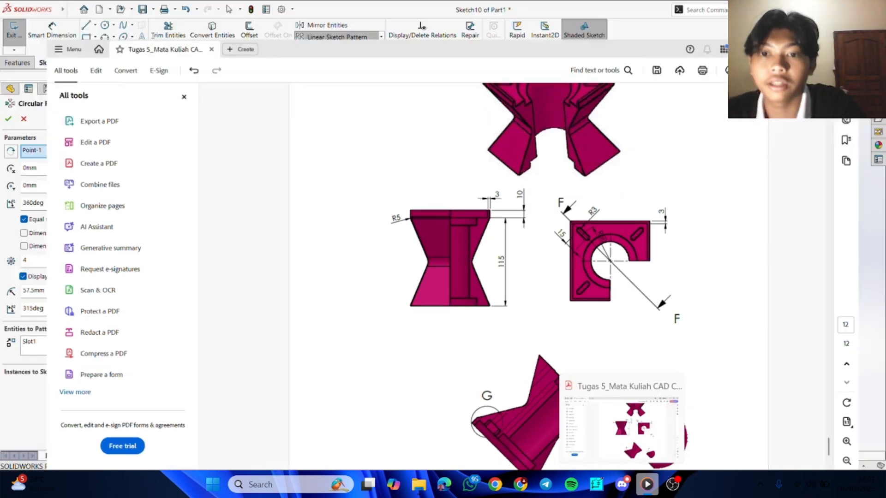
click(9, 120)
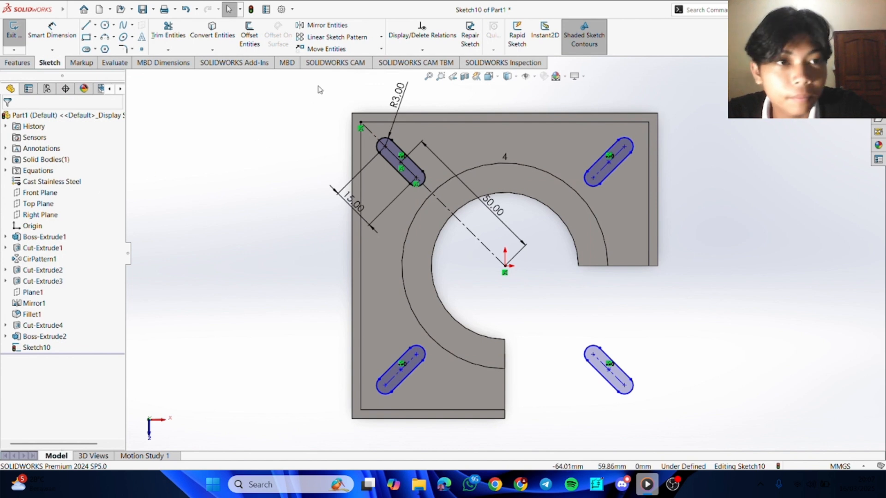
scroll(485, 150, up, 1)
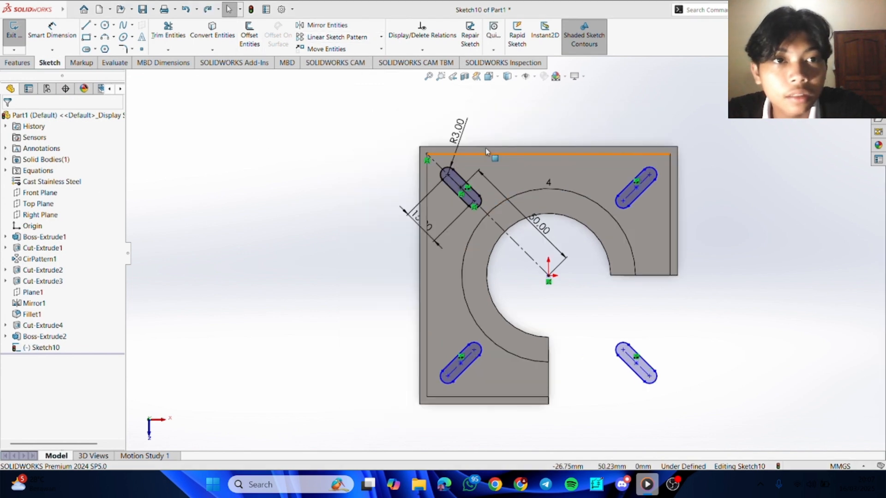
right_click(640, 195)
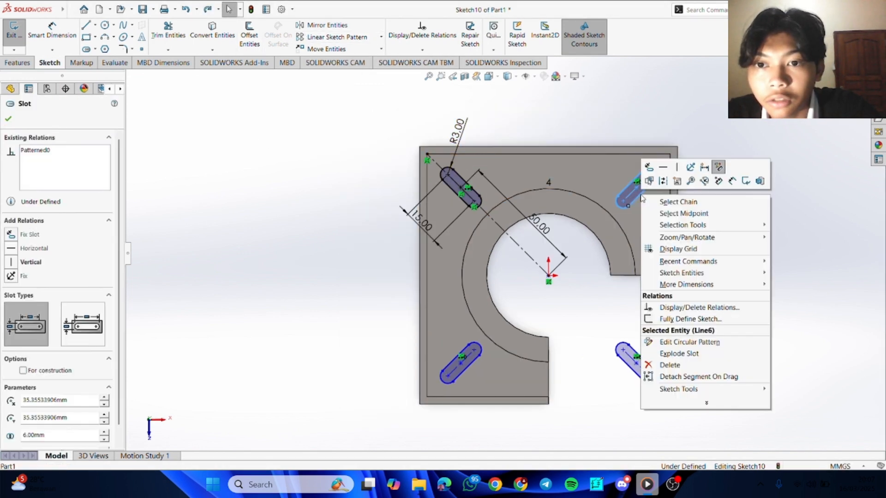
click(602, 310)
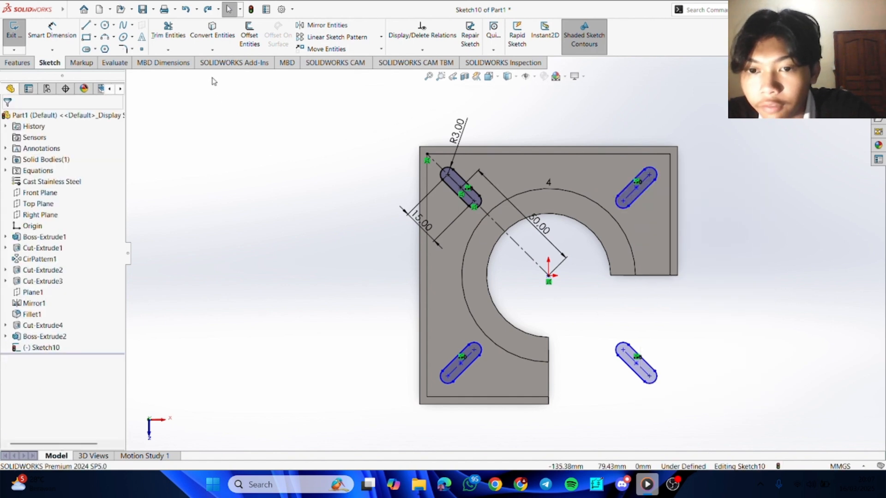
Trim away the patterned slot lying outside the part and delete its leftover center point
click(177, 36)
mouse_move(640, 318)
mouse_down()
mouse_move(643, 354)
mouse_move(615, 340)
mouse_move(642, 369)
mouse_up()
click(470, 242)
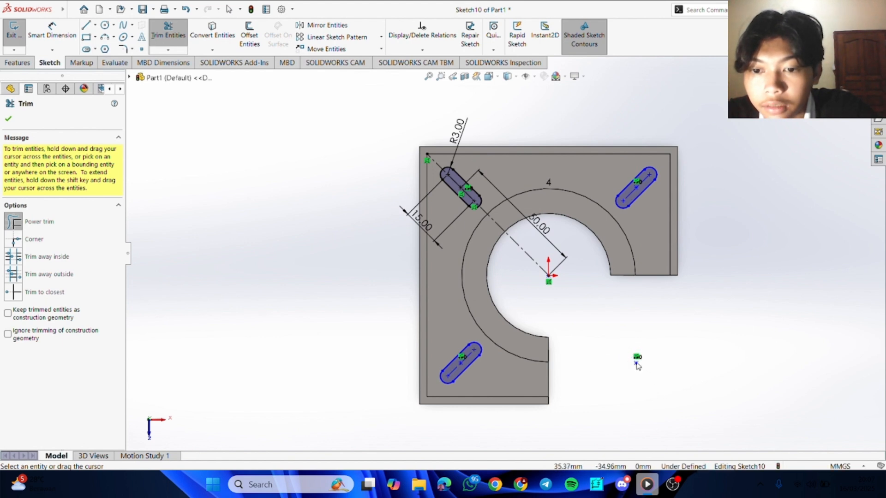
right_click(637, 365)
click(650, 389)
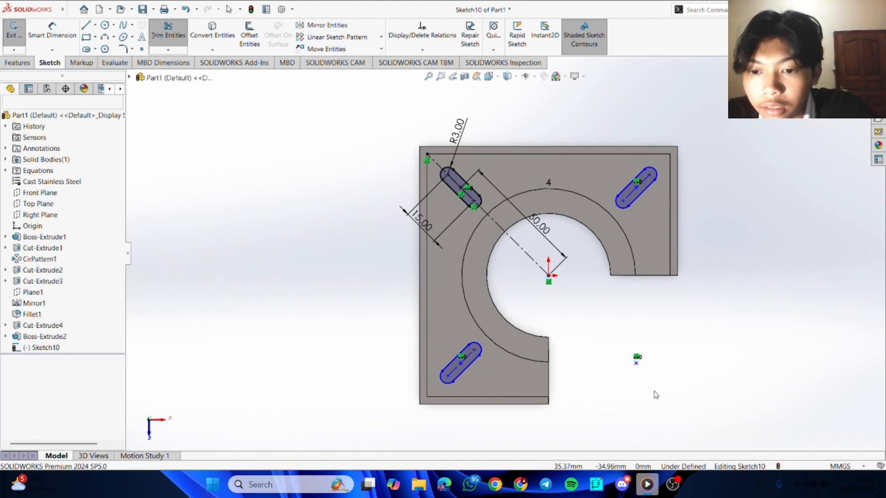
click(636, 364)
right_click(636, 364)
click(657, 467)
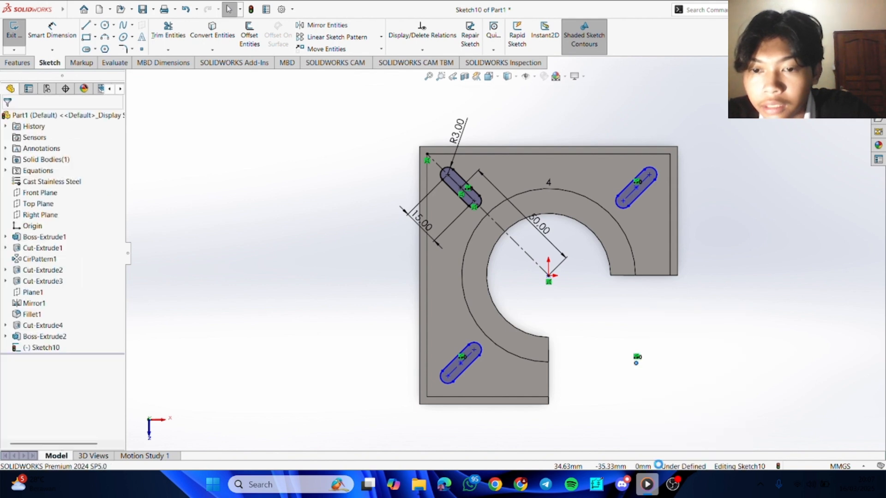
Fully define the sketch with automatic dimensions, using the selected straight edge of the patterned slot above the cutout
click(640, 198)
right_click(641, 197)
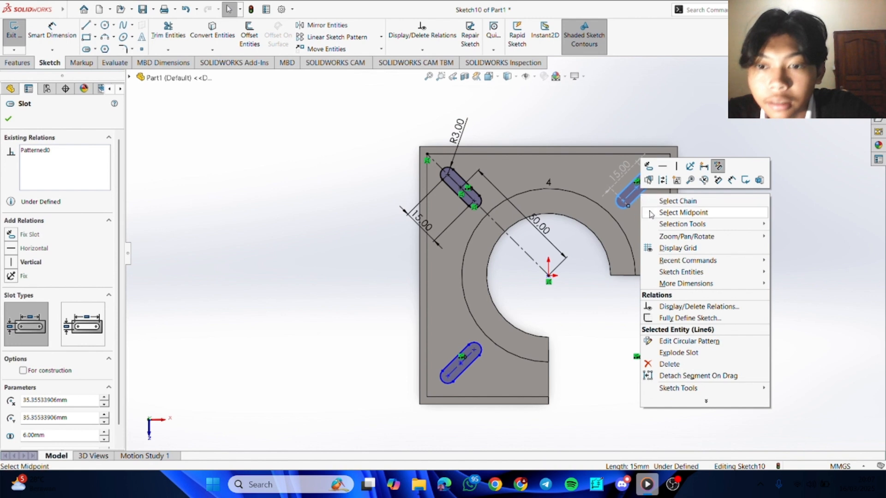
click(682, 318)
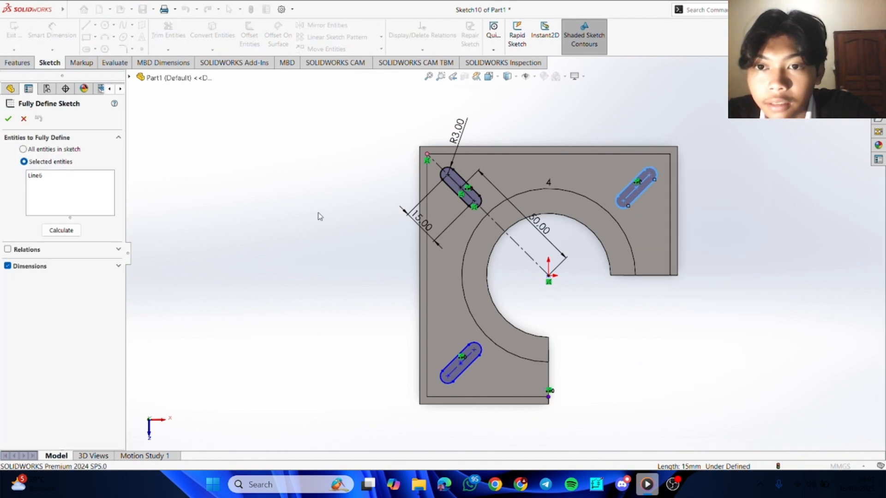
click(9, 119)
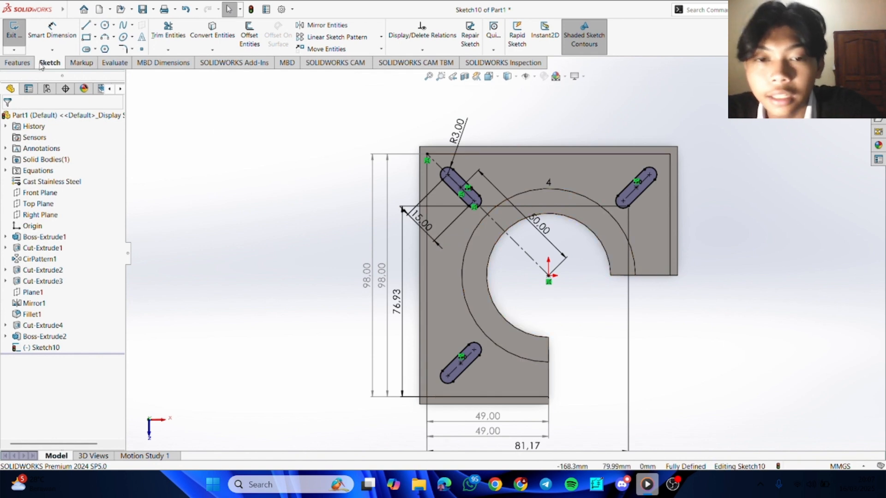
Cut-extrude the three slots with a Blind depth of 10 mm, checking the depth in the PDF's Detail G
click(17, 62)
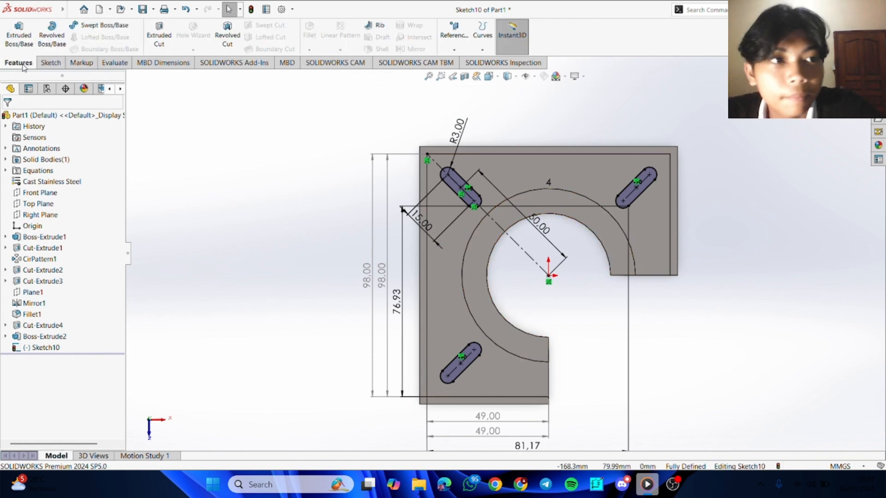
click(159, 37)
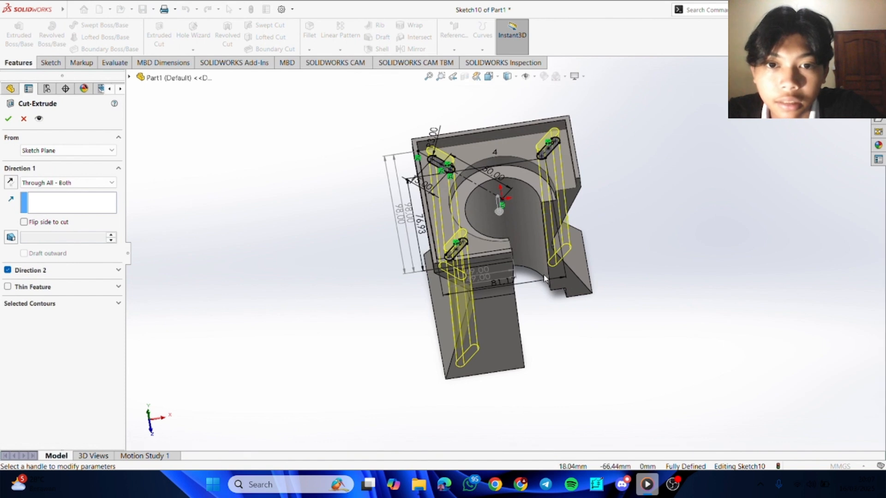
click(110, 183)
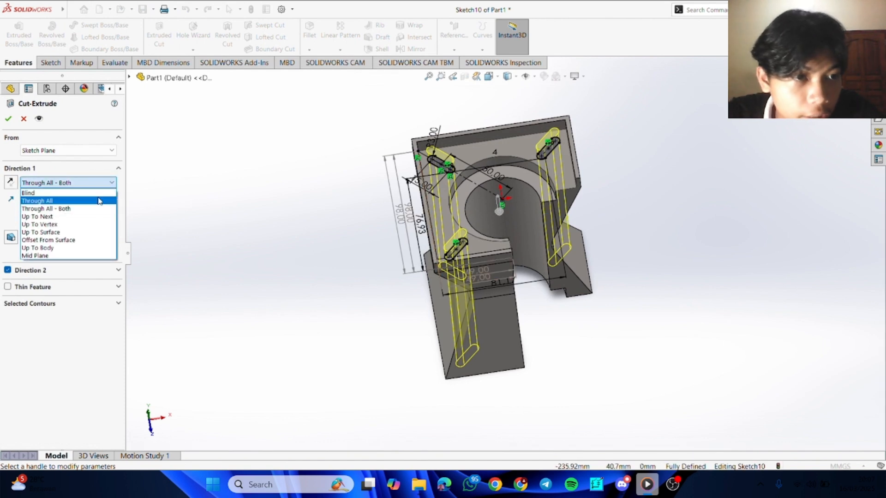
click(91, 198)
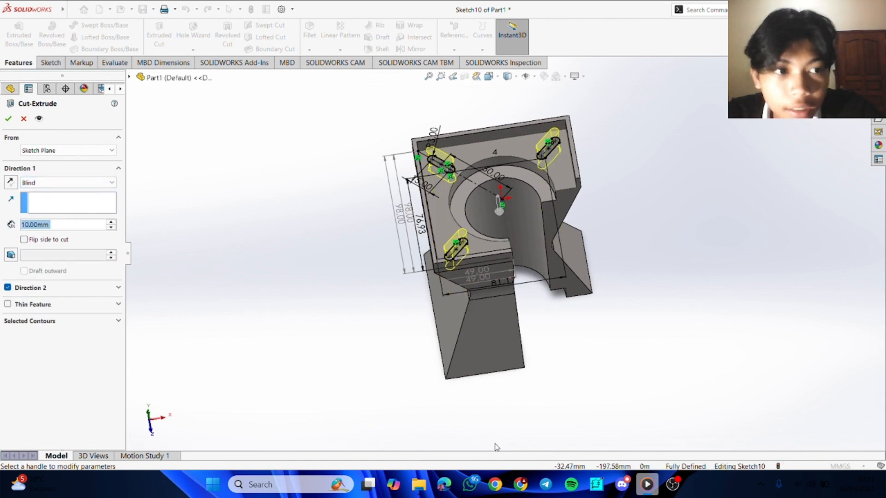
click(622, 484)
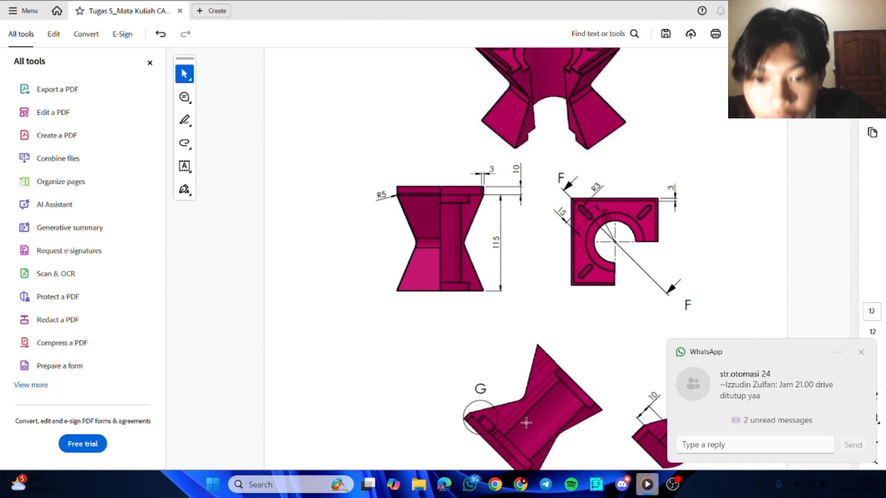
scroll(526, 422, down, 3)
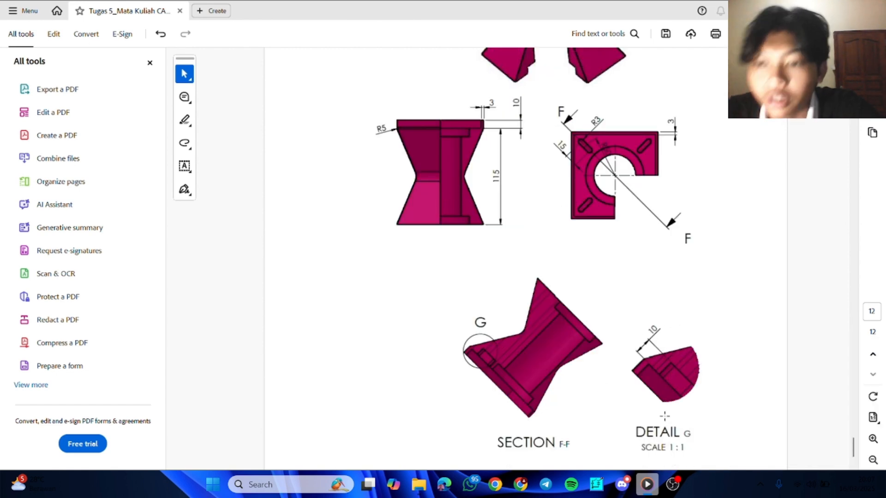
click(622, 485)
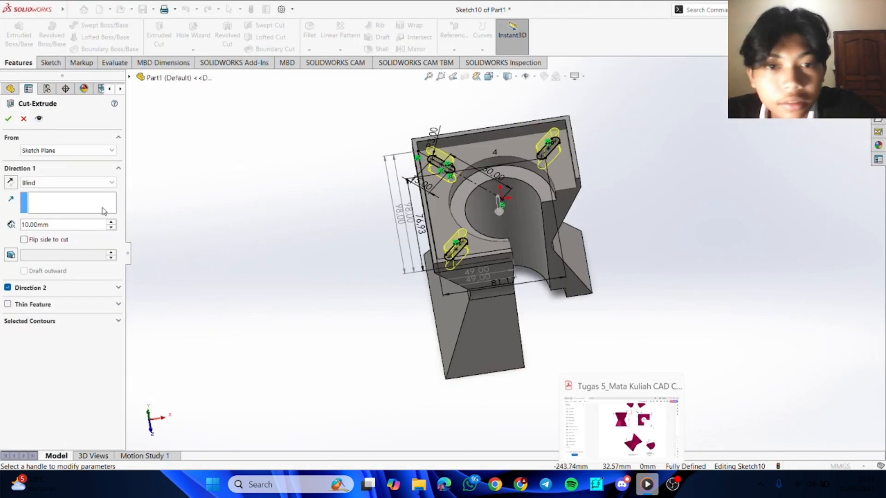
click(8, 117)
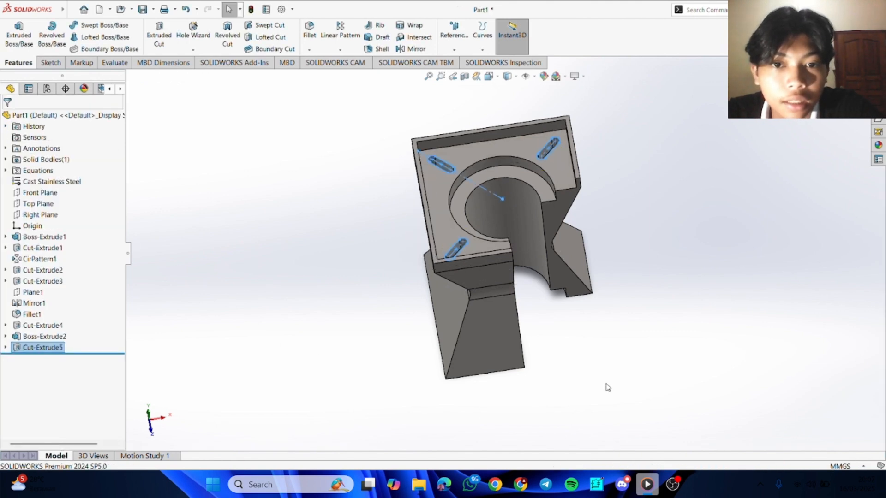
Check the fillet radius in the PDF drawing and fillet the four edges beneath the raised rim with a 5 mm radius
click(633, 365)
middle_drag(502, 229, 496, 209)
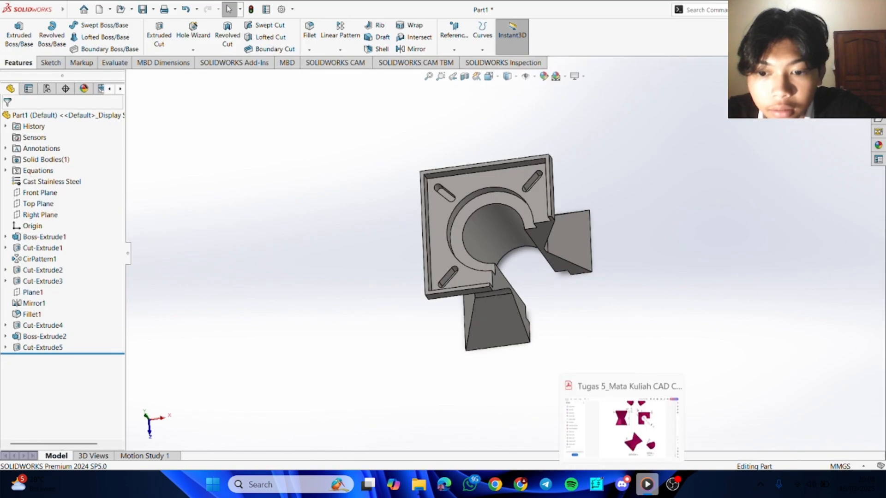
click(622, 484)
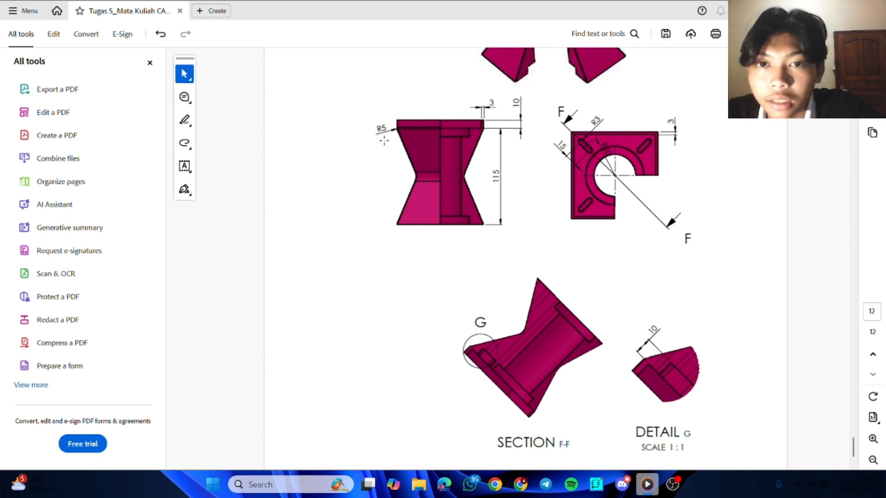
key(alt+Tab)
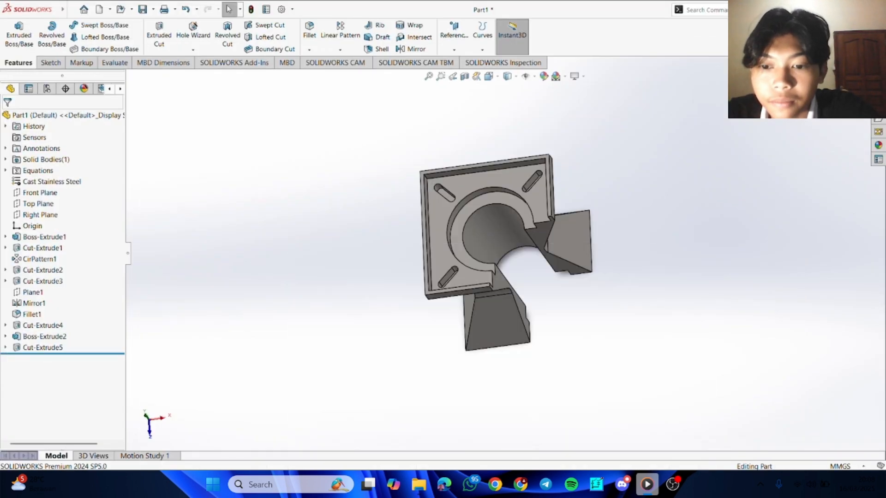
middle_drag(498, 352, 425, 110)
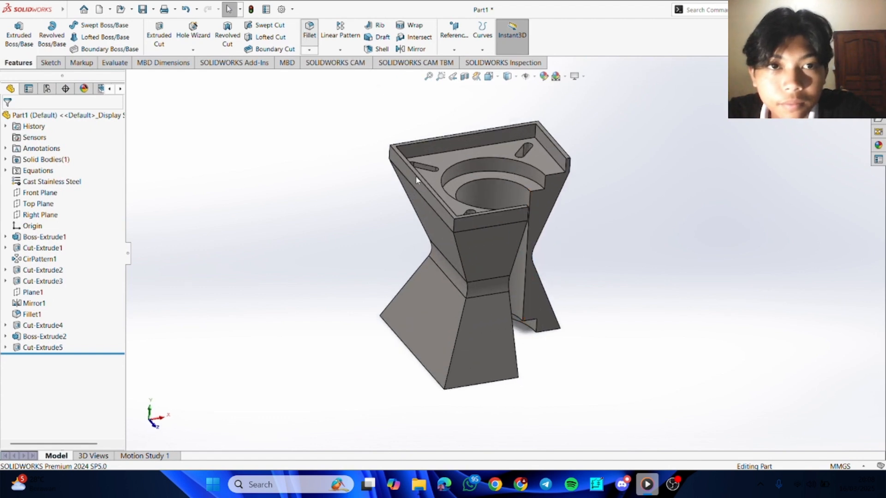
click(465, 231)
middle_drag(462, 234, 496, 242)
click(497, 230)
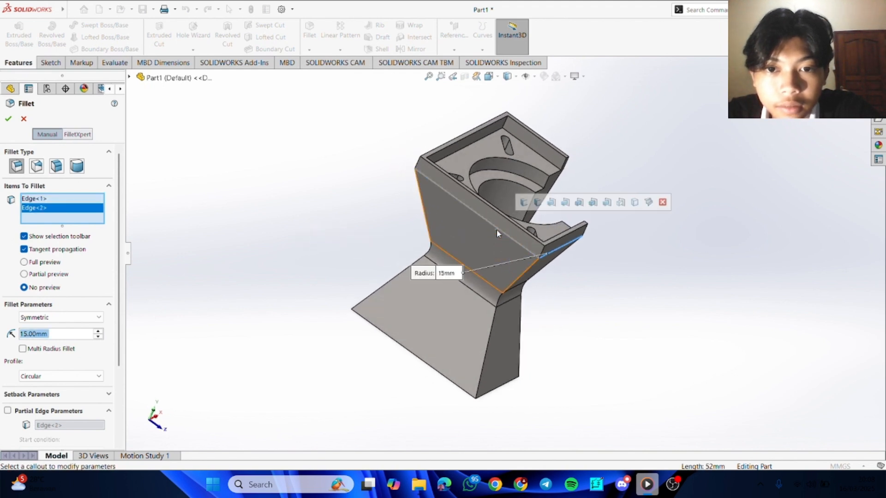
middle_drag(393, 205, 571, 314)
click(535, 196)
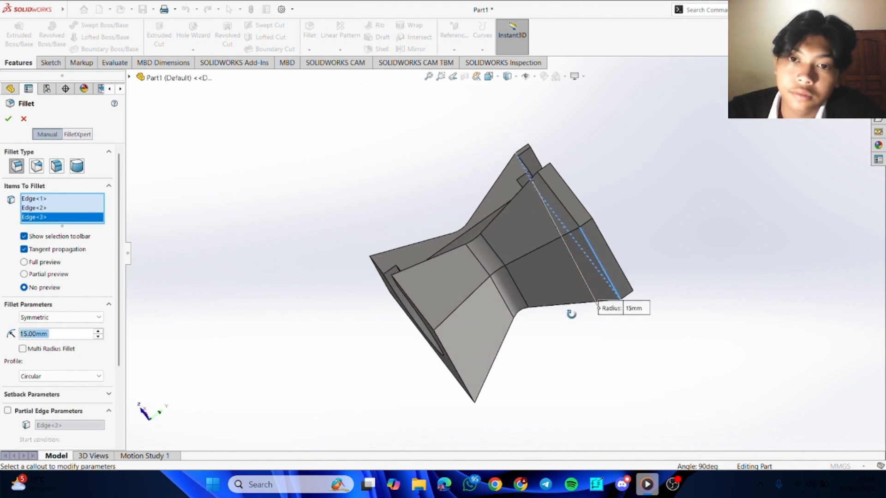
click(566, 209)
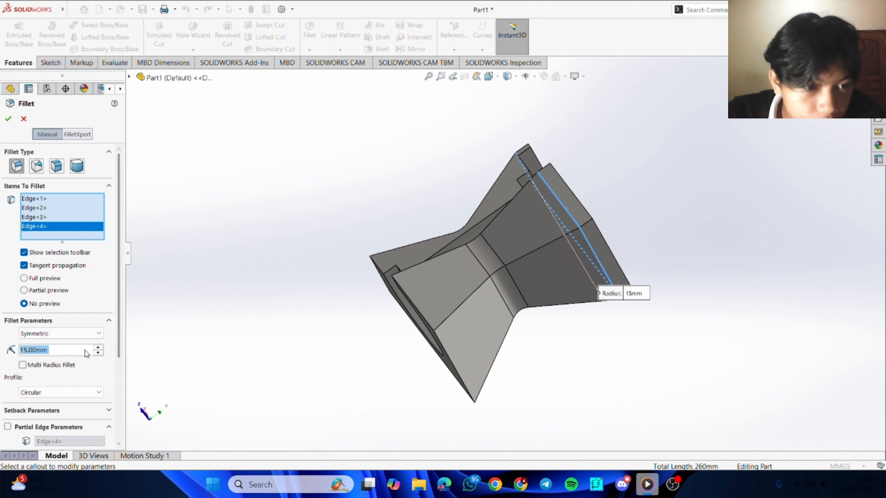
text(5)
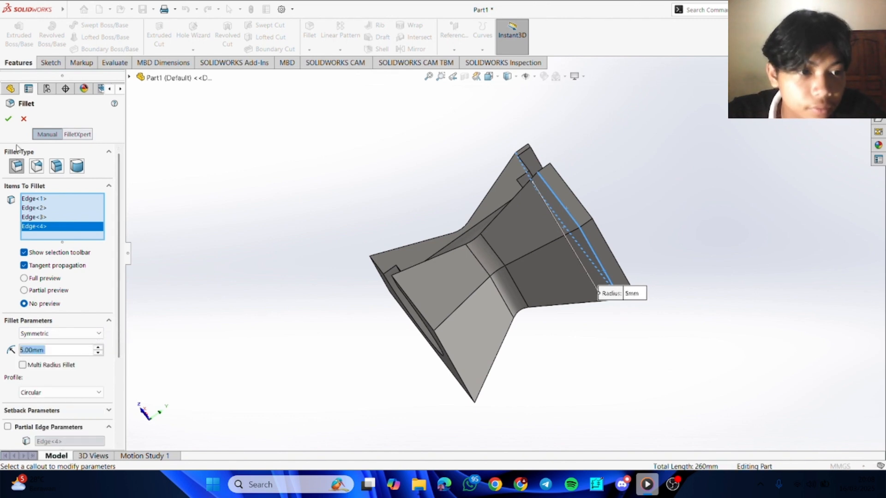
click(8, 119)
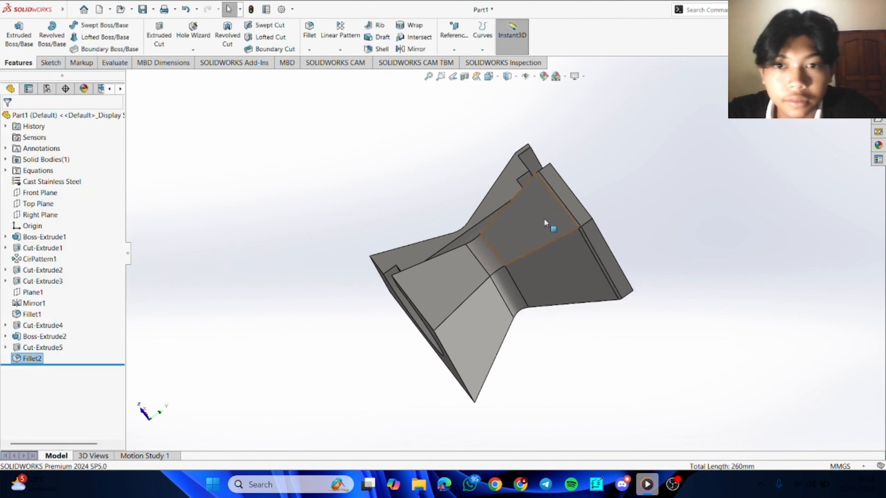
Compare the modified model with the isometric and plan views in the PDF drawing
middle_drag(375, 218, 286, 301)
scroll(446, 211, up, 2)
middle_drag(450, 216, 469, 270)
key(alt+Tab)
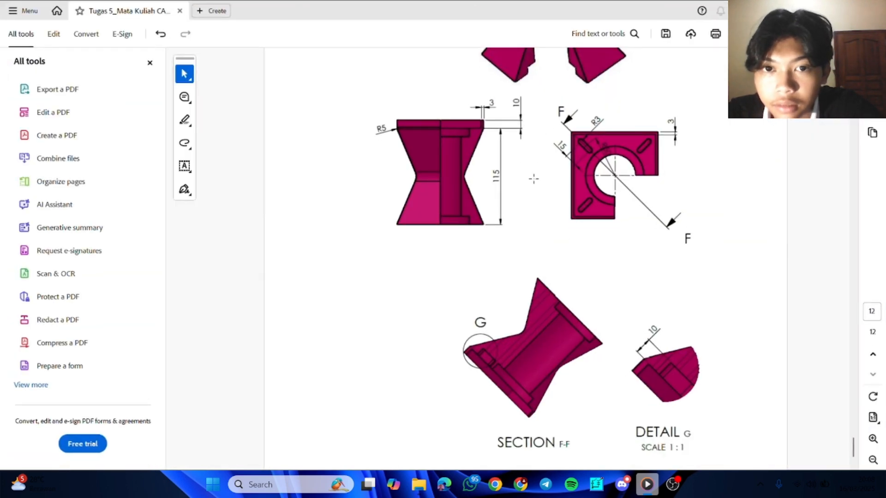
scroll(590, 171, up, 3)
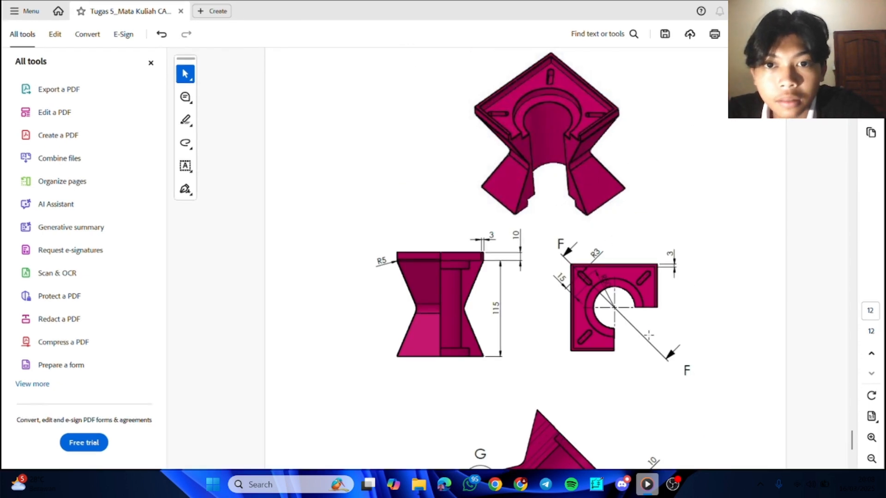
click(596, 484)
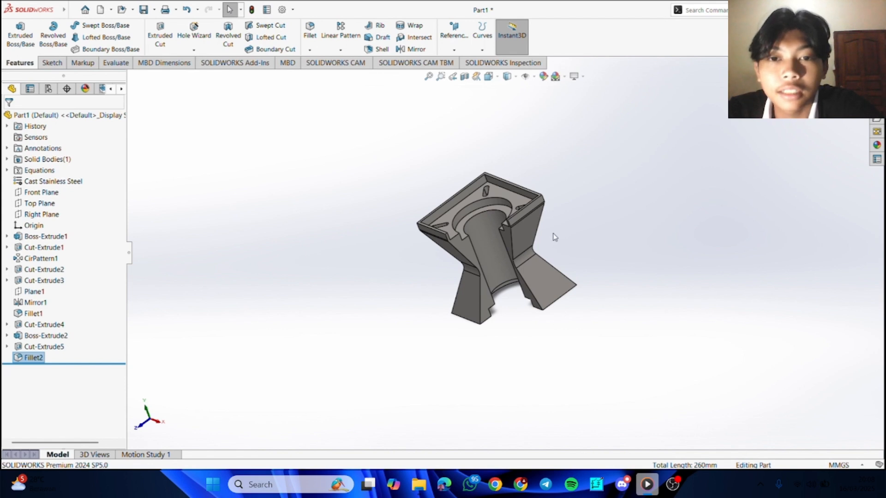